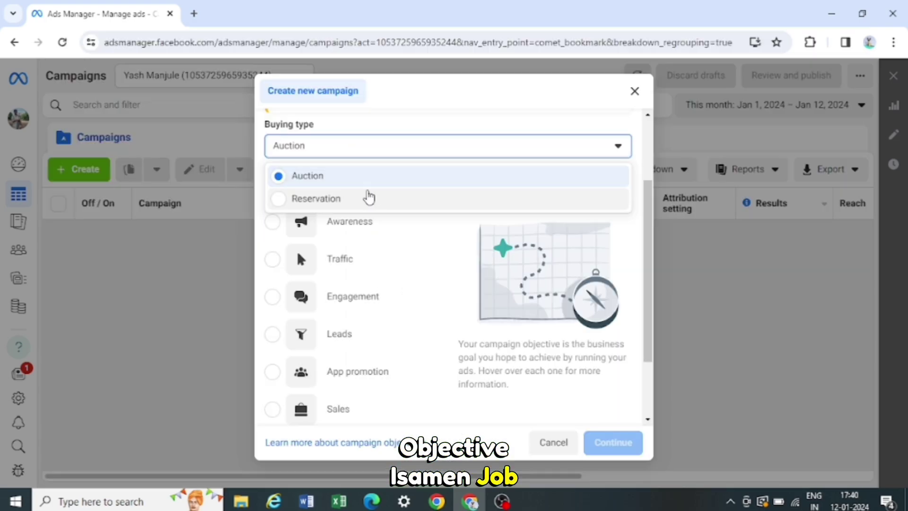
Try the Reservation buying type for the new campaign, and return the buying type to Auction
click(369, 194)
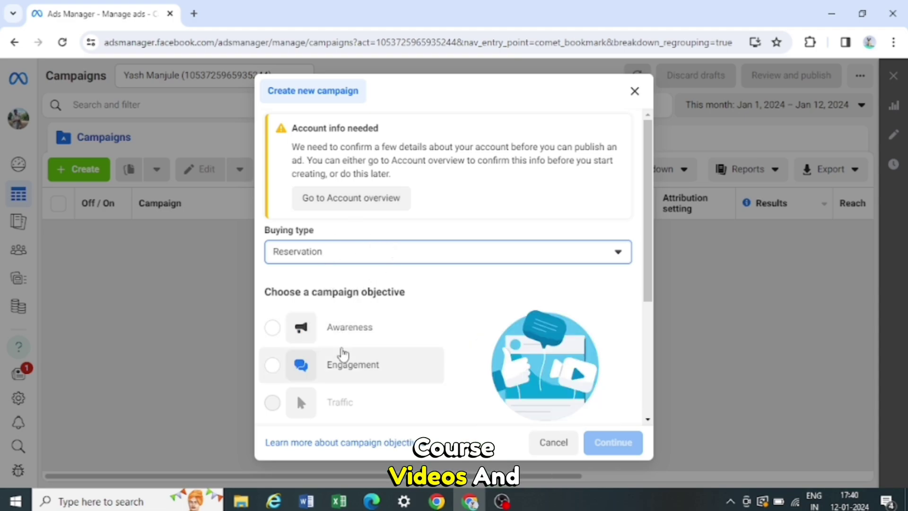
scroll(344, 354, down, 1)
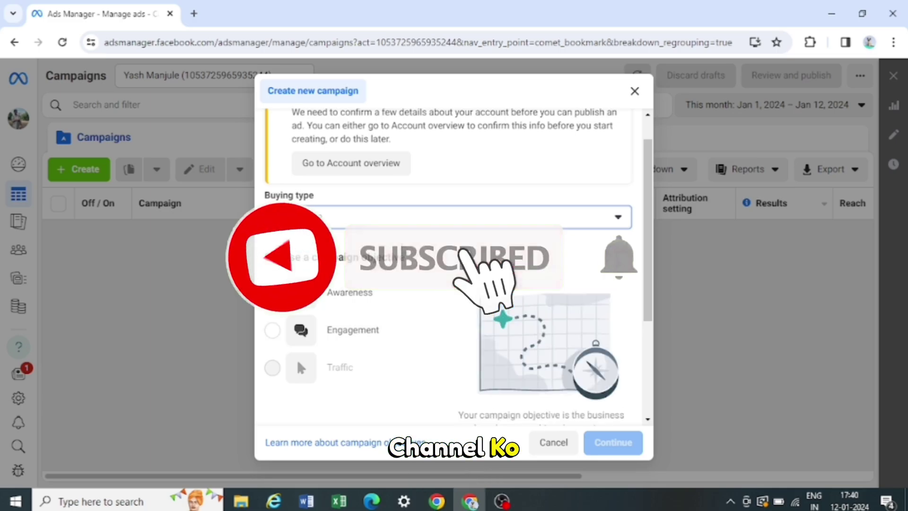
click(408, 225)
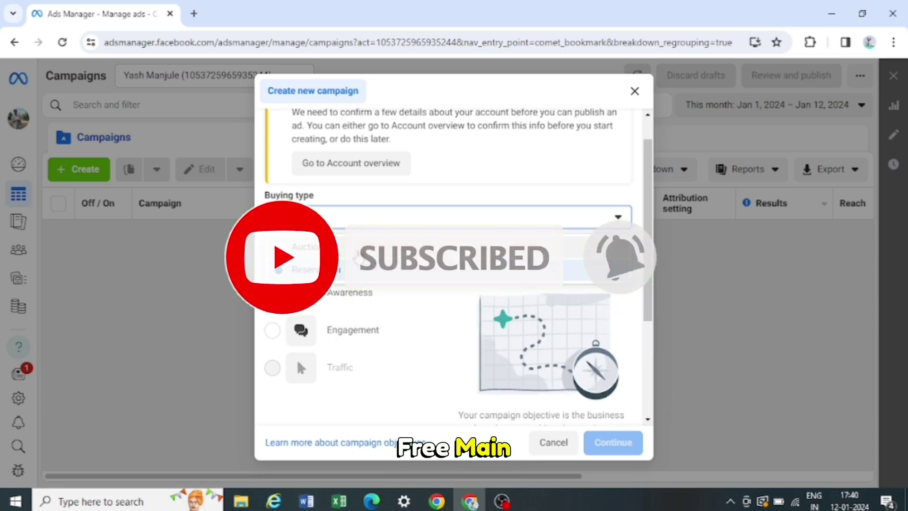
click(358, 253)
Choose Awareness as the campaign objective and continue to the campaign setup
scroll(330, 298, down, 1)
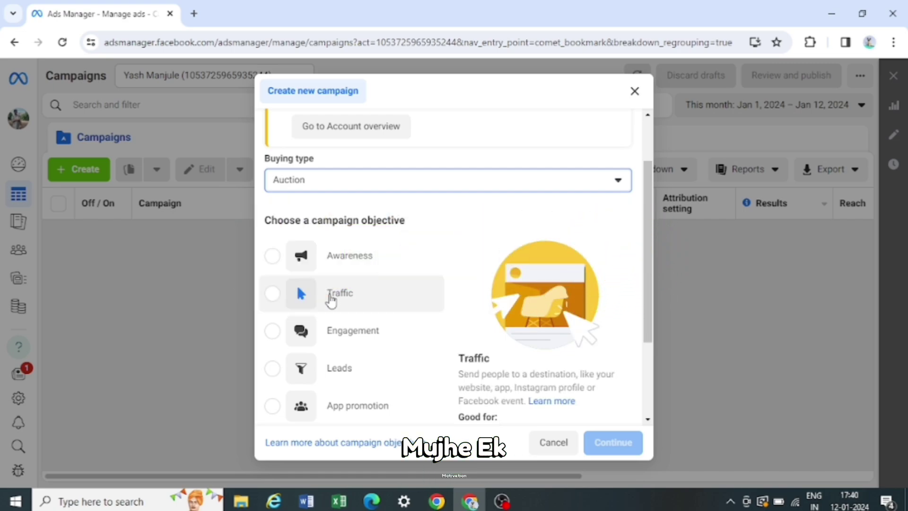
scroll(331, 328, down, 2)
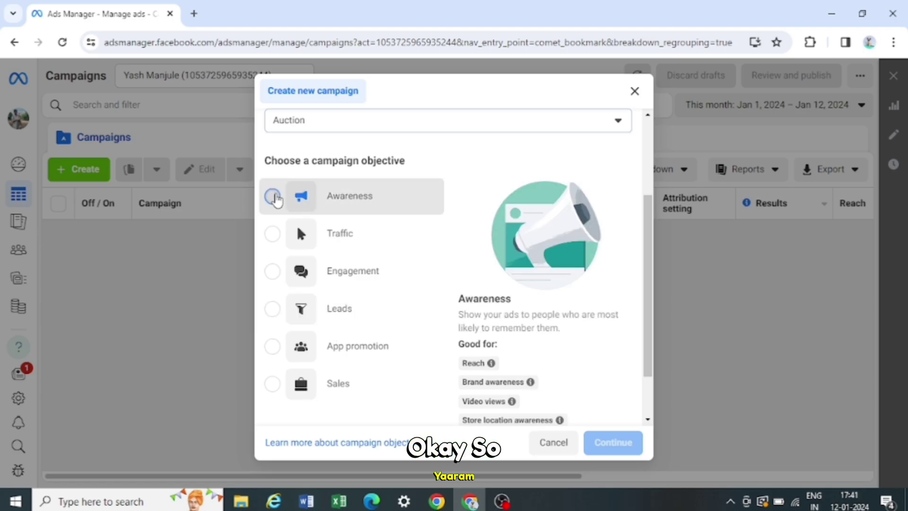
click(273, 196)
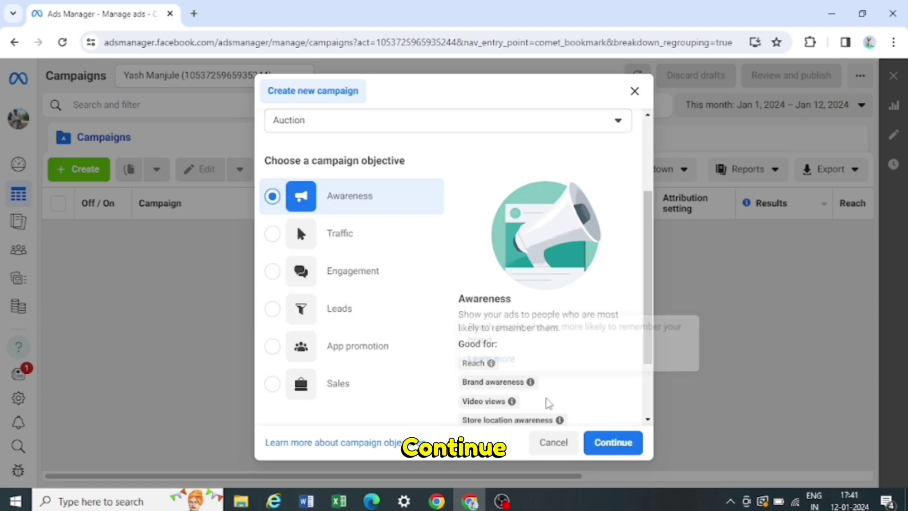
click(611, 440)
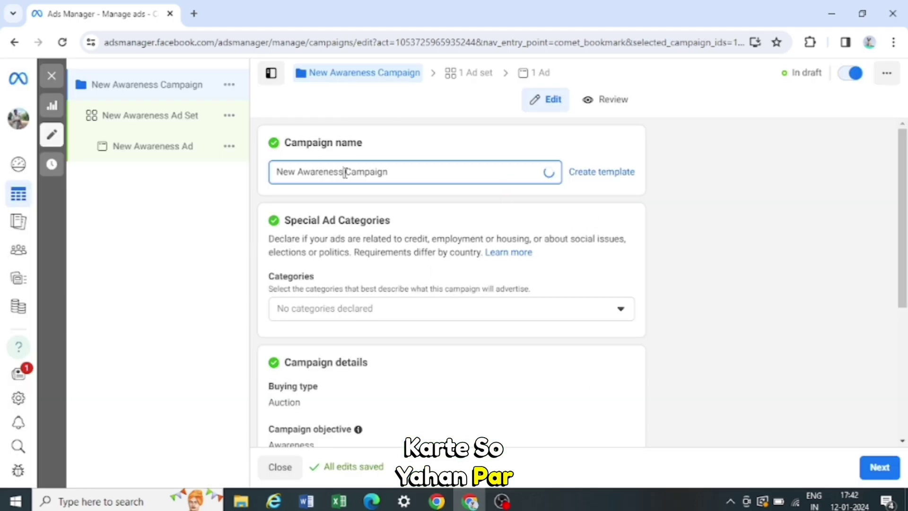
Rename the campaign as "digital marketing"
triple_click(345, 174)
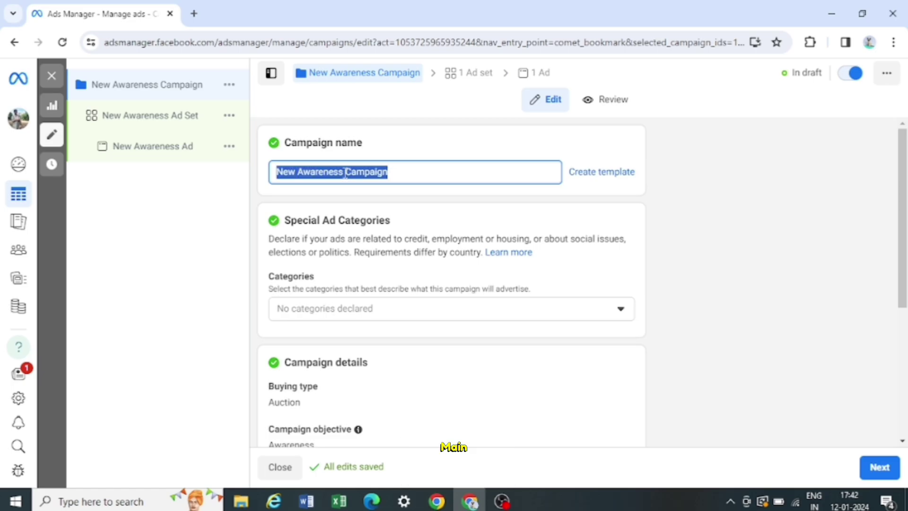
text(digital marketing)
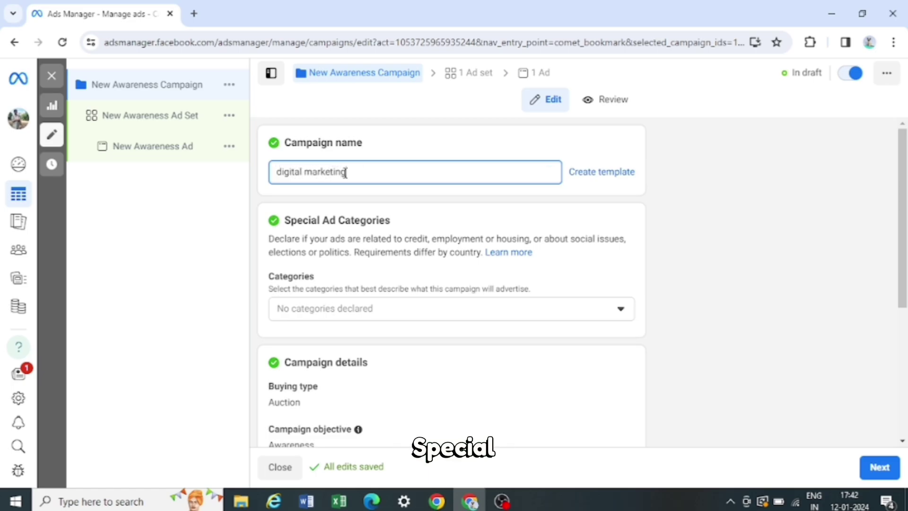
Examine the descriptions of the special ad categories that can be declared for the campaign
scroll(331, 278, down, 1)
click(332, 279)
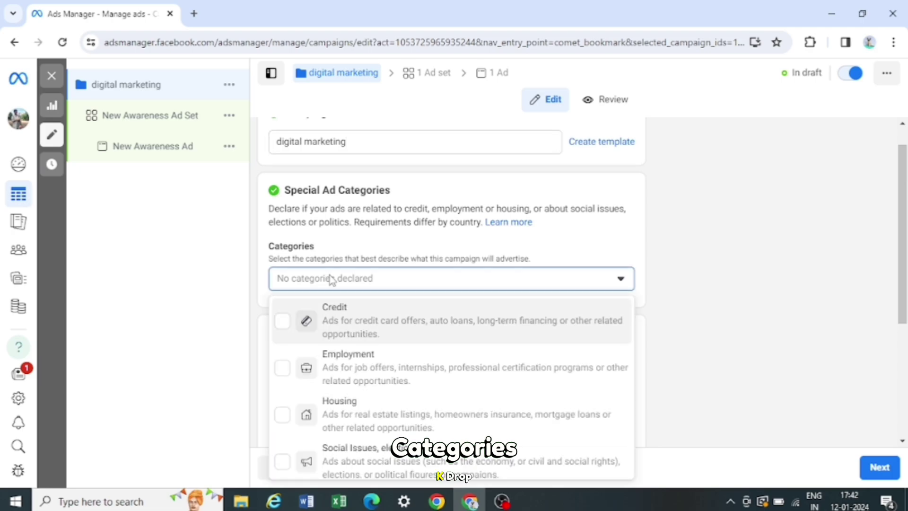
scroll(325, 312, down, 1)
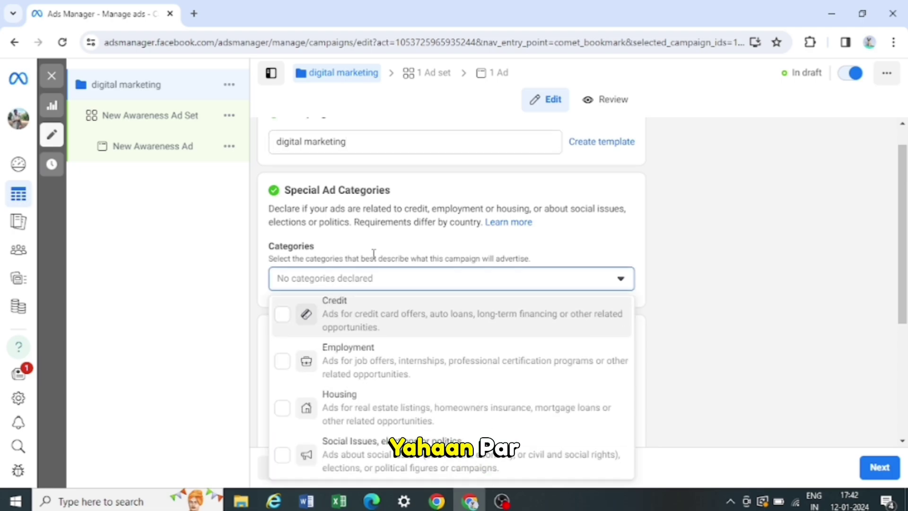
scroll(374, 254, down, 2)
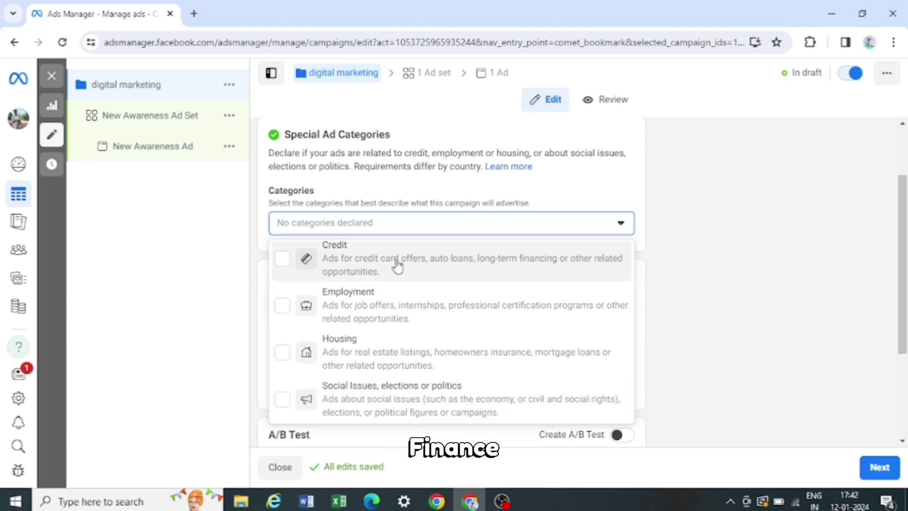
triple_click(407, 274)
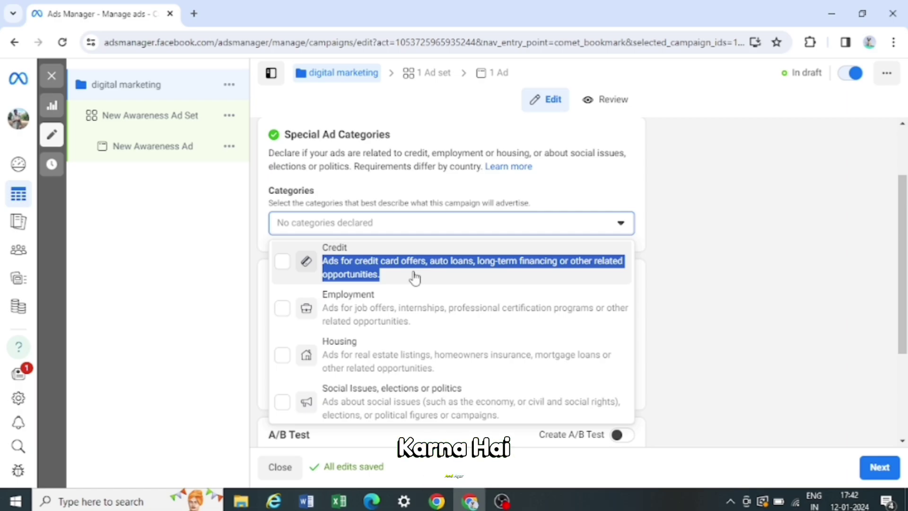
drag(414, 278, 336, 318)
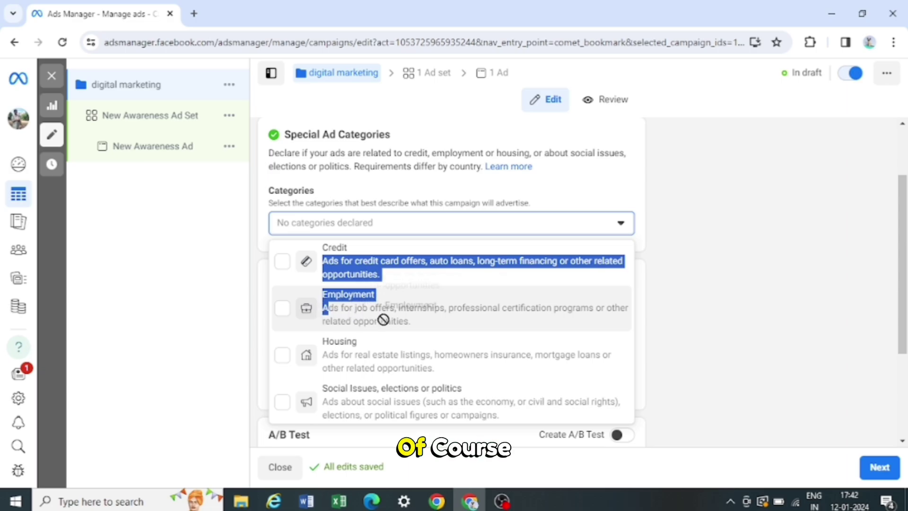
click(431, 310)
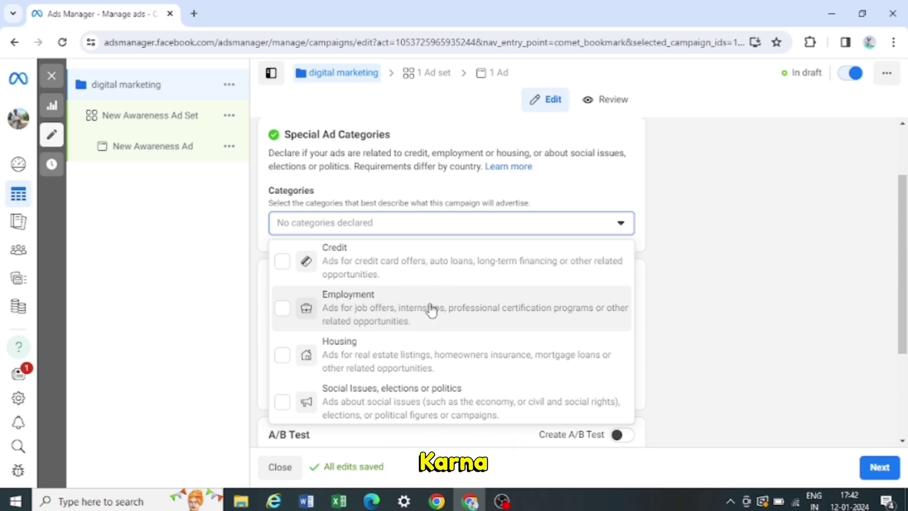
Declare the Employment and Credit special ad categories as a trial, and clear both selections
click(389, 325)
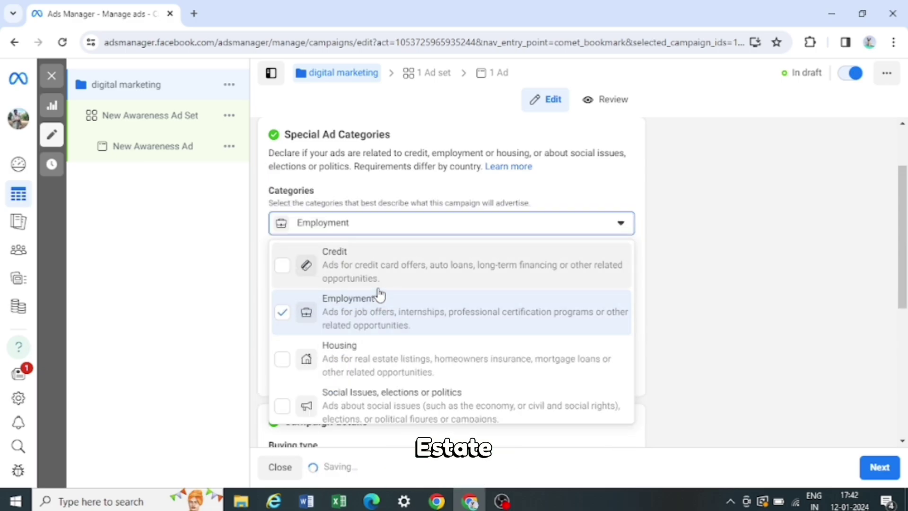
click(380, 279)
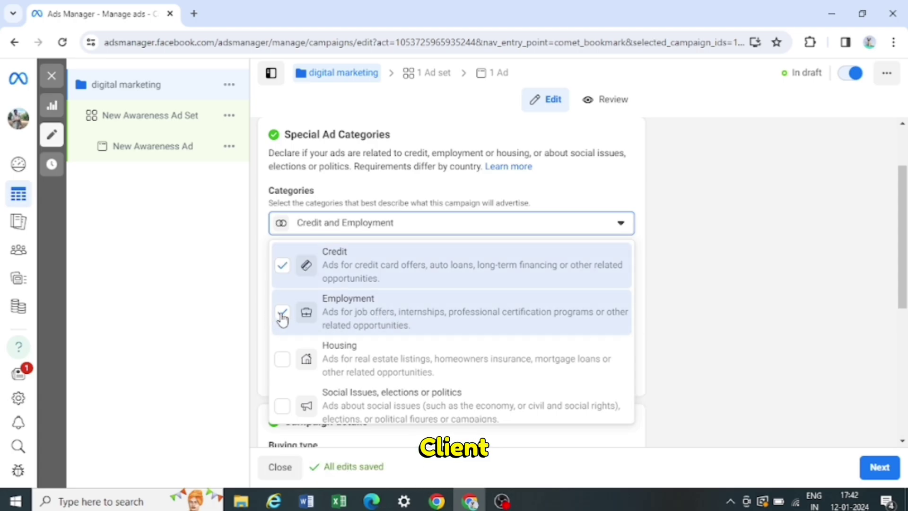
click(285, 269)
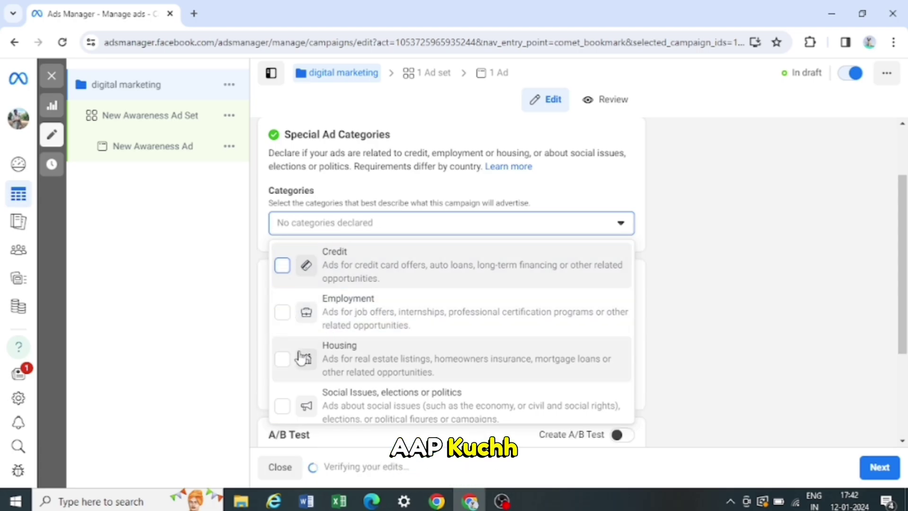
Declare the Social Issues, elections or politics category and review its authorization and disclaimer requirements
scroll(336, 361, down, 1)
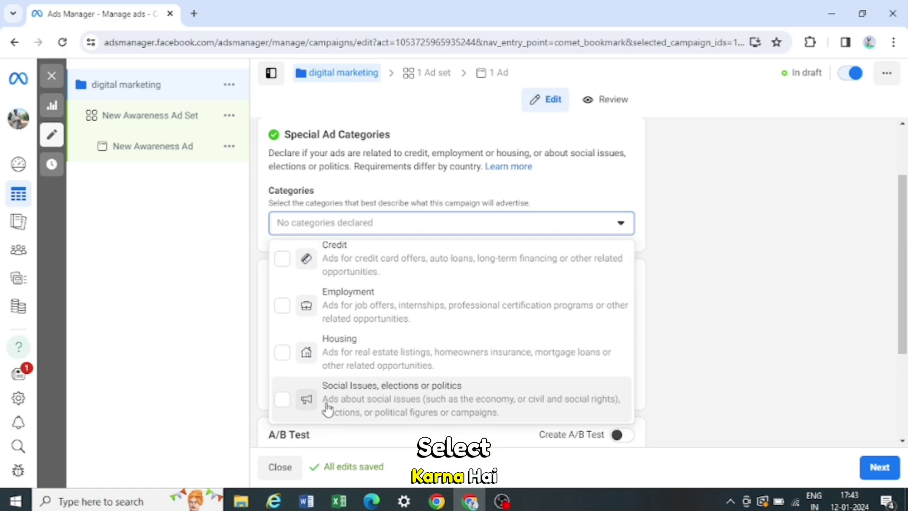
drag(327, 408, 508, 416)
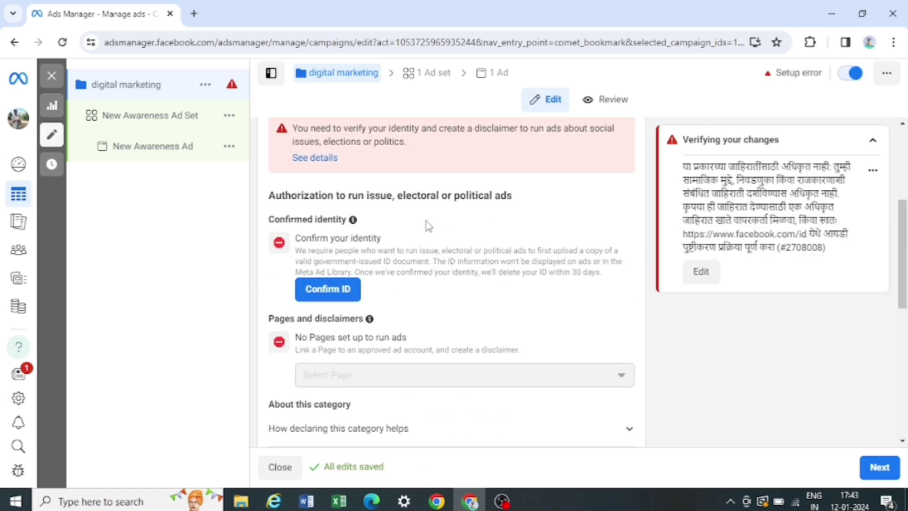
scroll(428, 226, down, 2)
scroll(428, 226, up, 1)
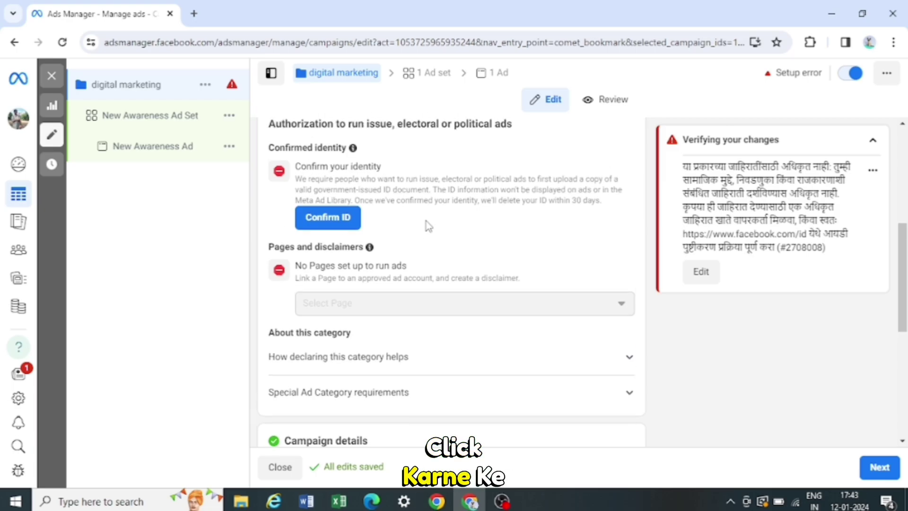
click(402, 360)
click(402, 361)
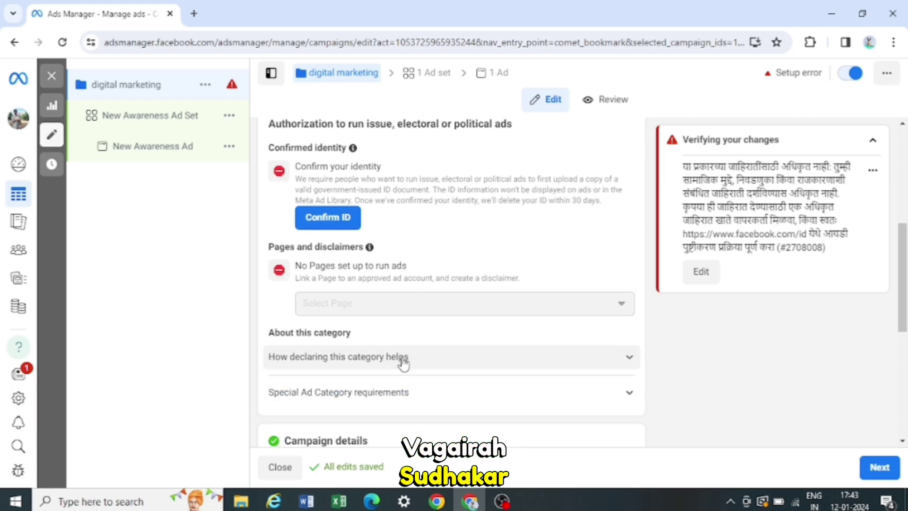
scroll(403, 363, down, 1)
scroll(402, 363, up, 5)
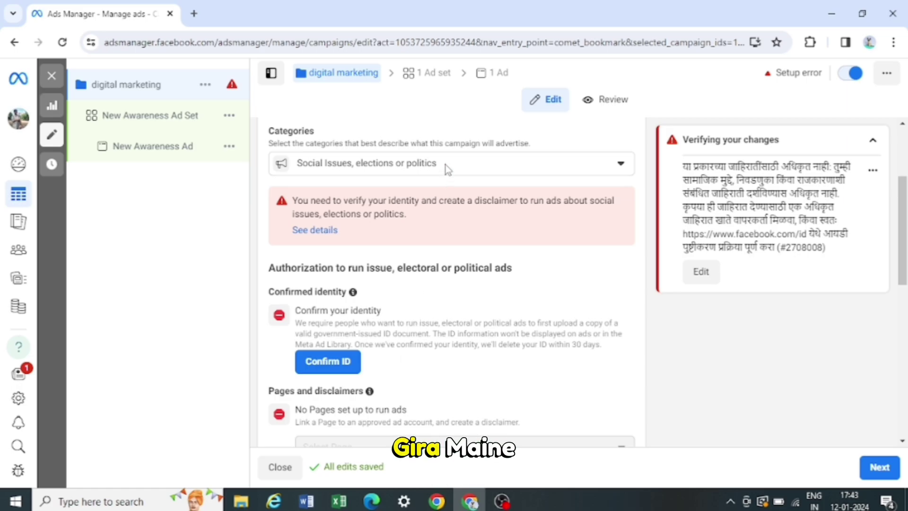
Remove the Social Issues, elections or politics category from the campaign and close the category choices
click(447, 170)
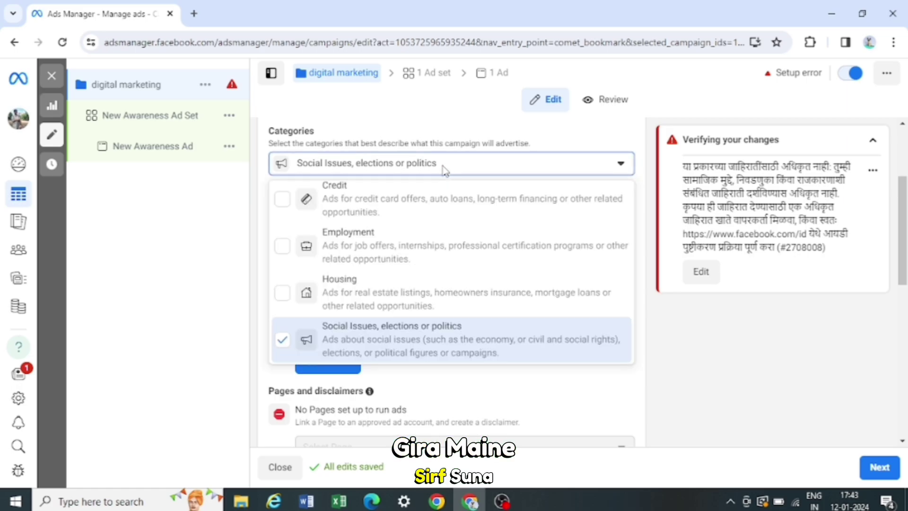
click(284, 340)
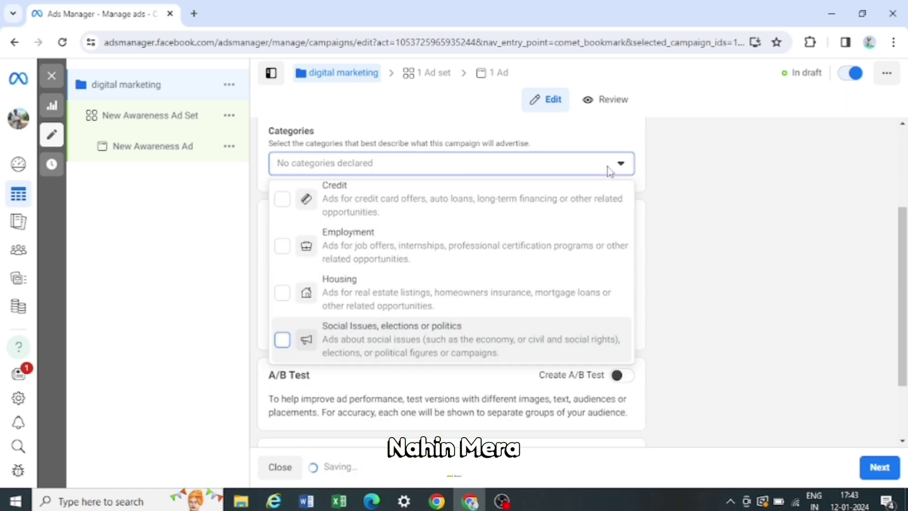
click(622, 166)
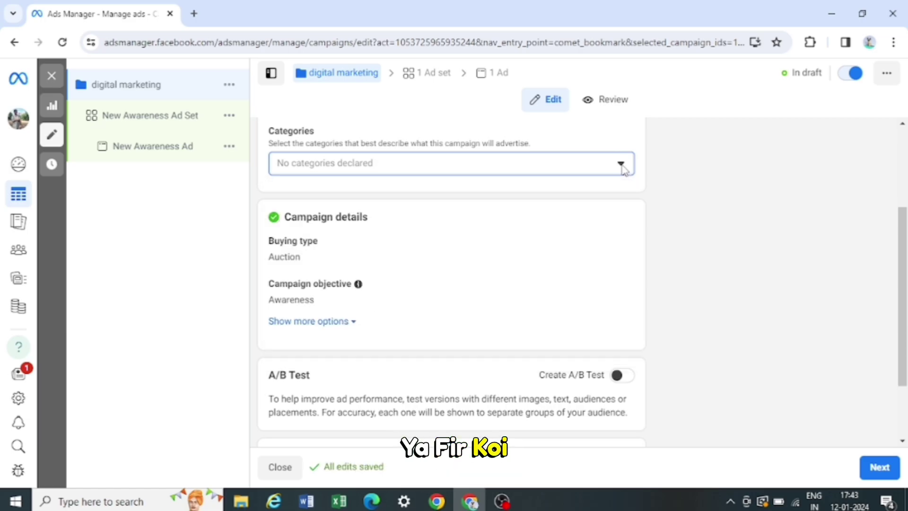
Review the special ad categories once more and leave the choices without declaring any category
scroll(511, 251, up, 1)
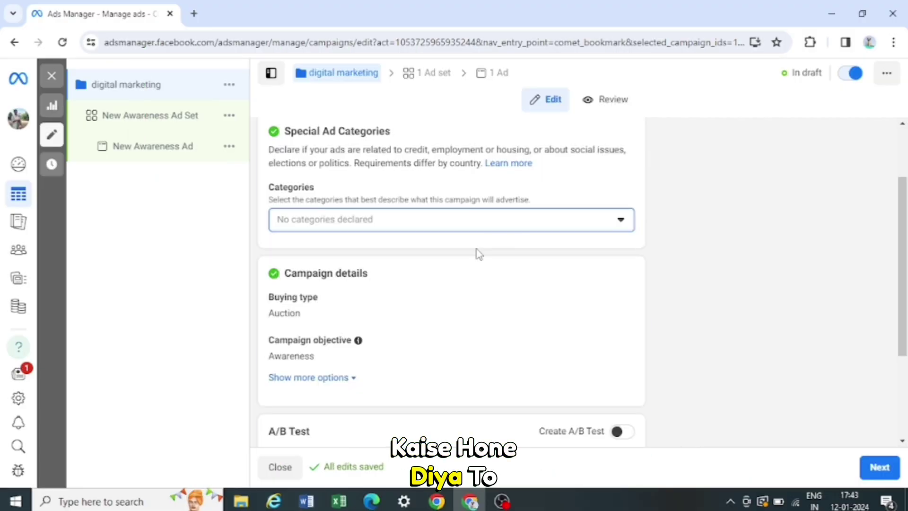
scroll(476, 249, down, 2)
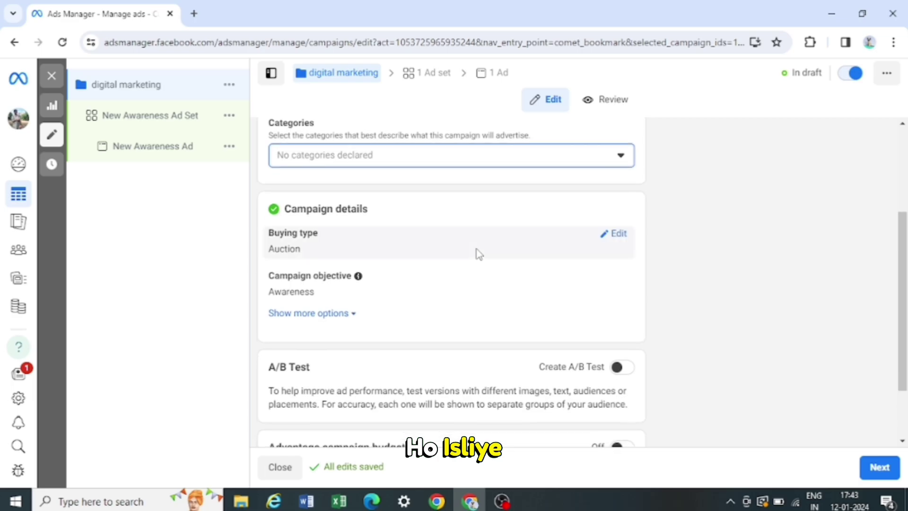
scroll(477, 251, up, 4)
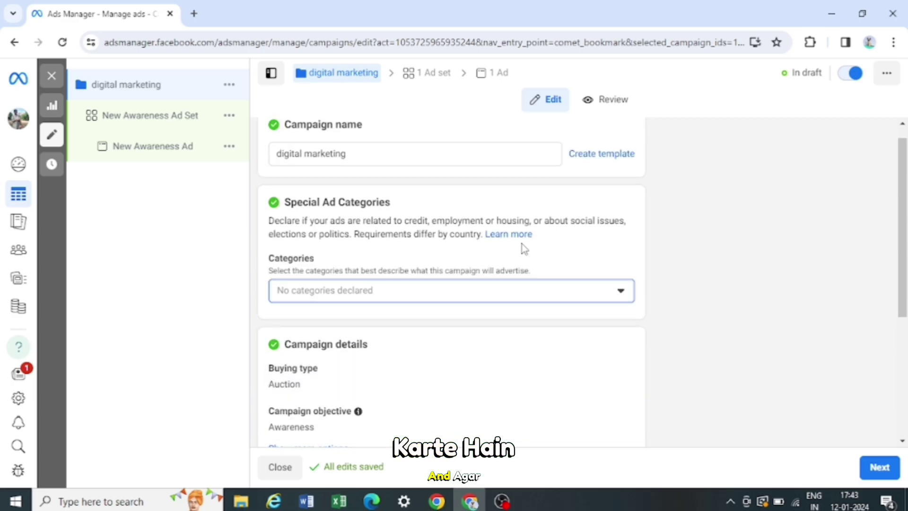
click(495, 289)
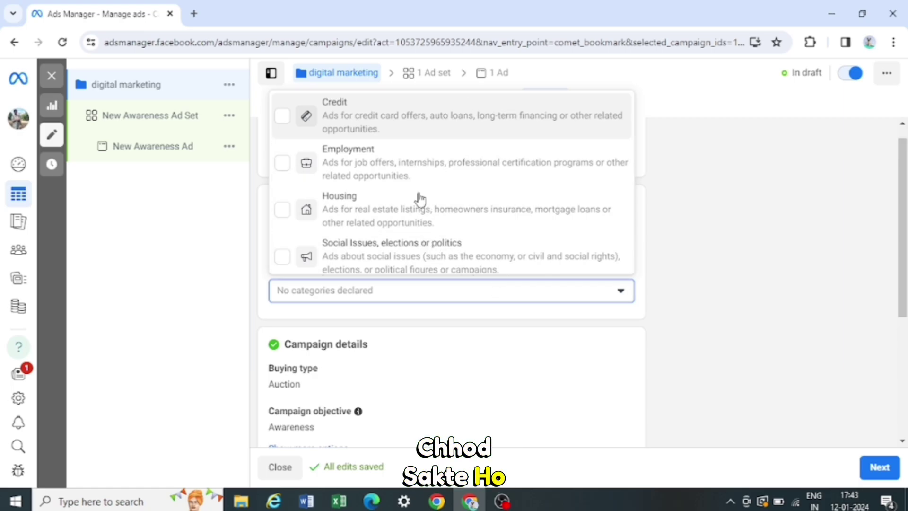
scroll(425, 329, down, 1)
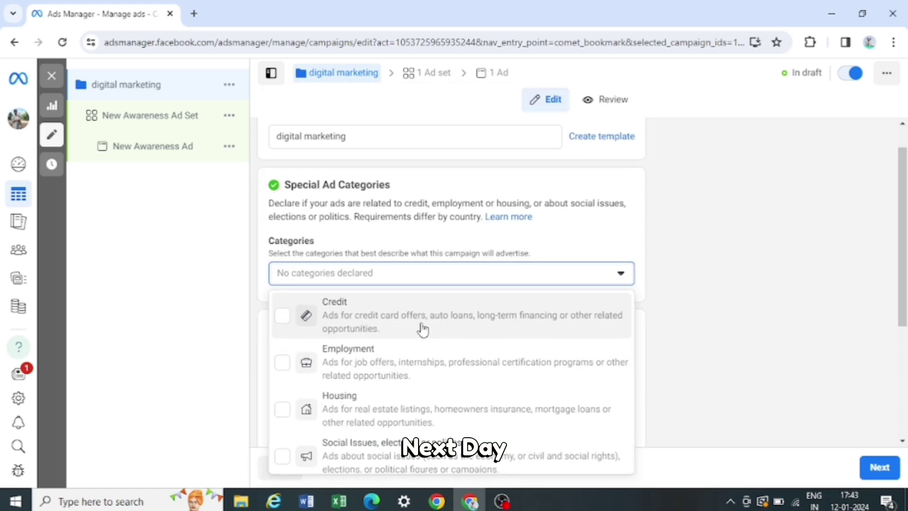
scroll(466, 280, down, 3)
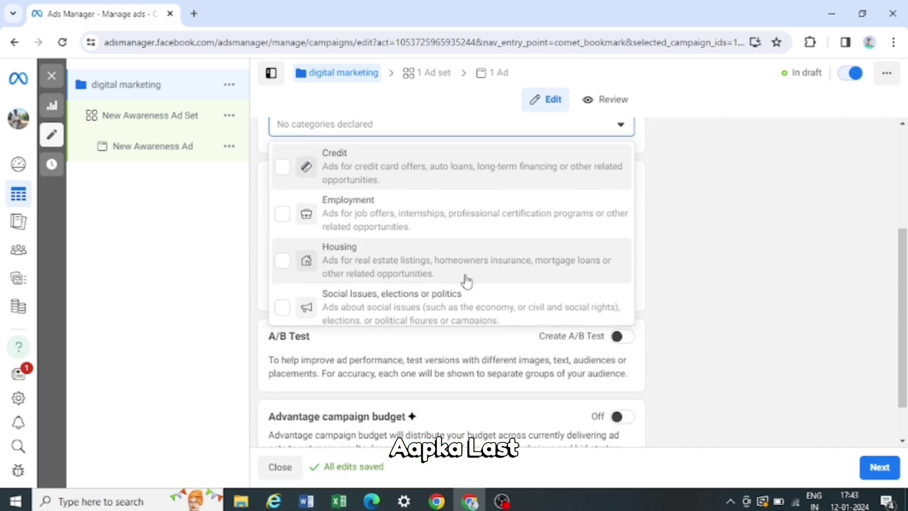
click(686, 284)
Open the campaign objective for editing and review the objectives, spending limit, A/B test and Advantage campaign budget settings
scroll(567, 312, up, 1)
scroll(450, 341, down, 2)
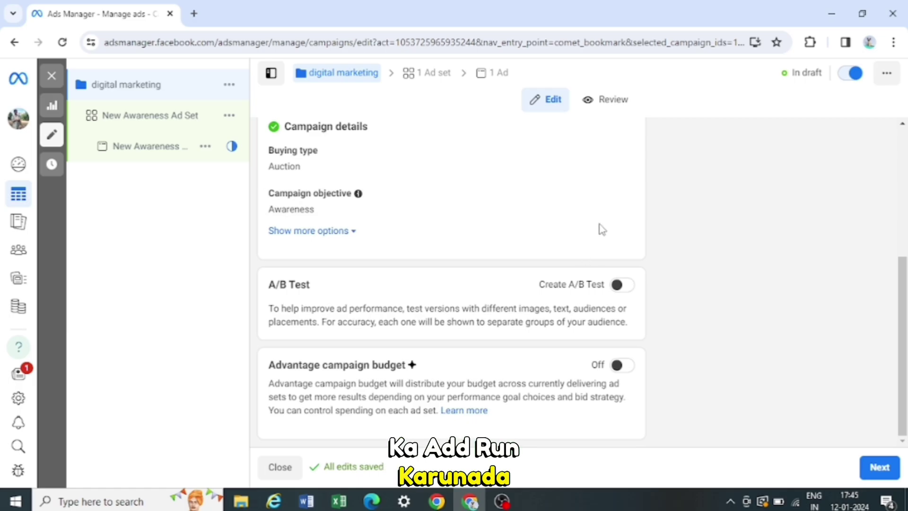
click(617, 196)
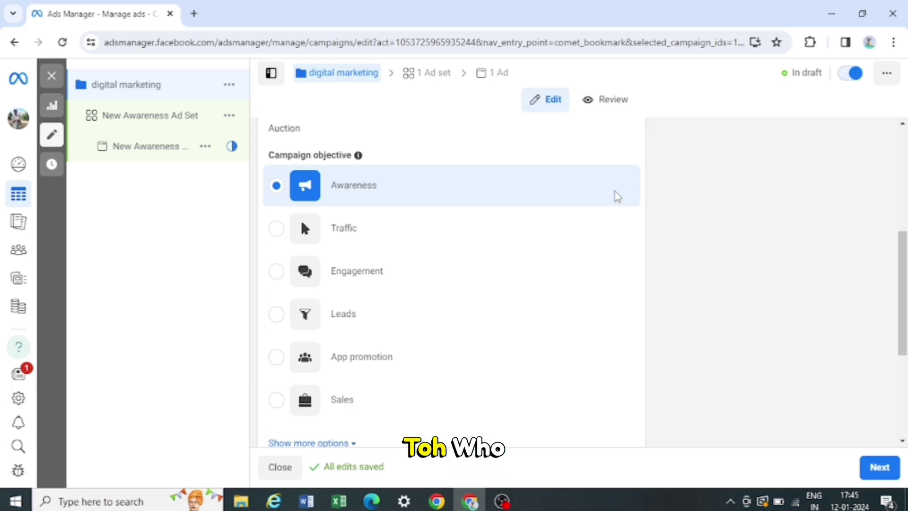
scroll(617, 196, down, 5)
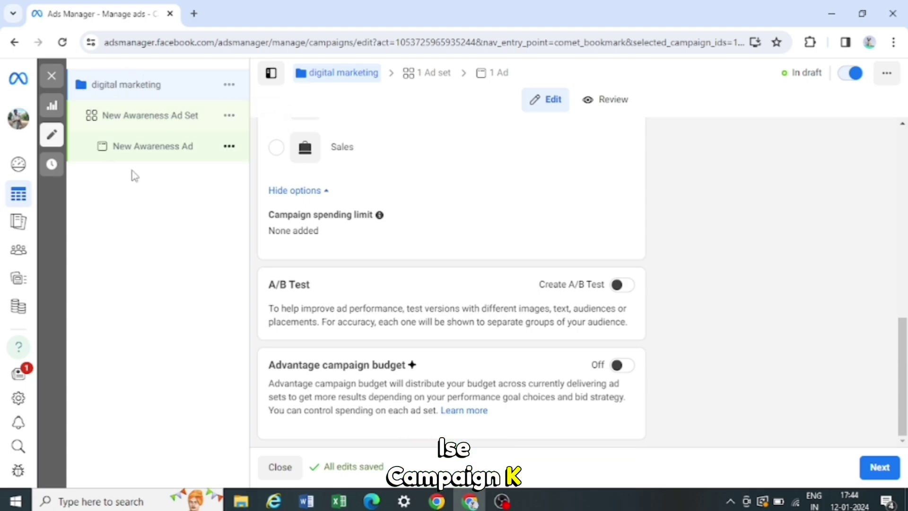
Create an additional ad set in the digital marketing campaign and delete the extra ad set again
click(229, 86)
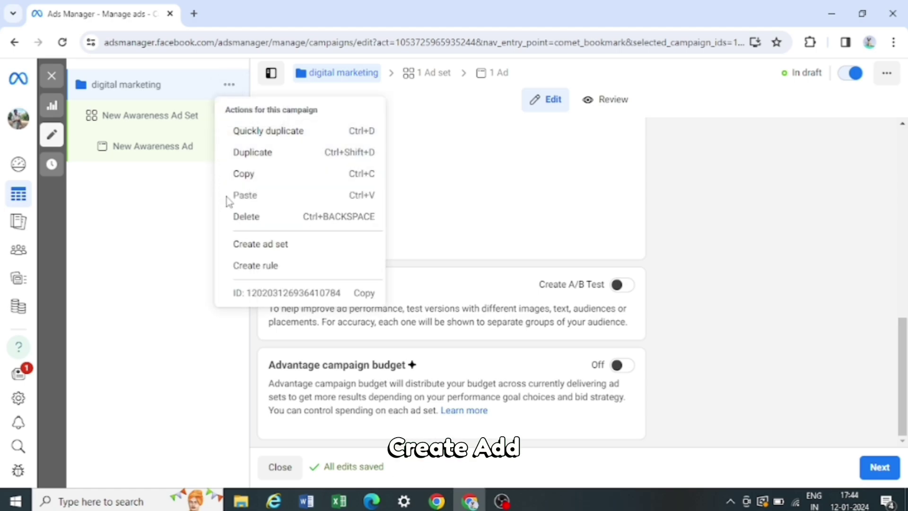
click(257, 247)
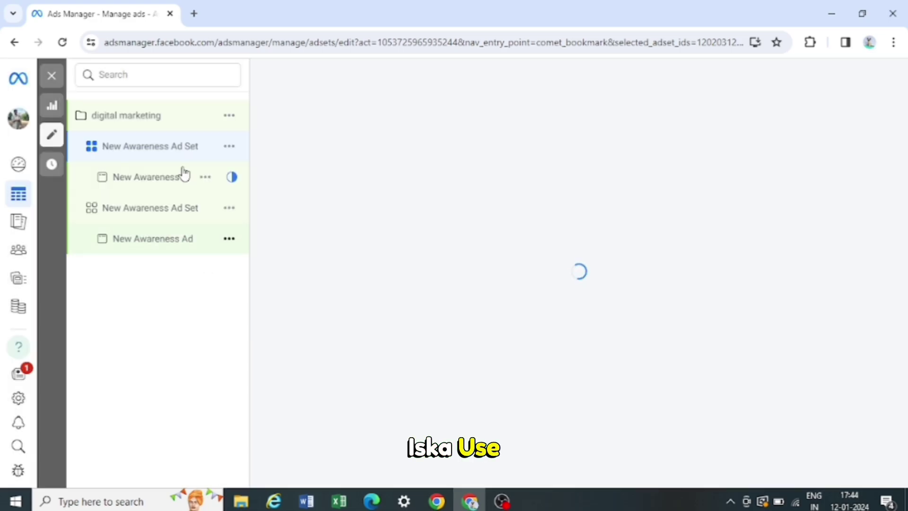
click(230, 209)
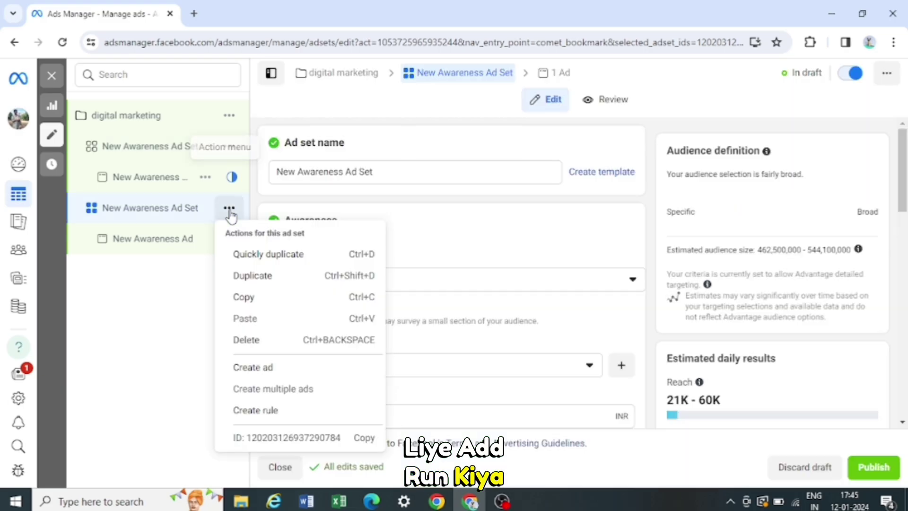
click(243, 340)
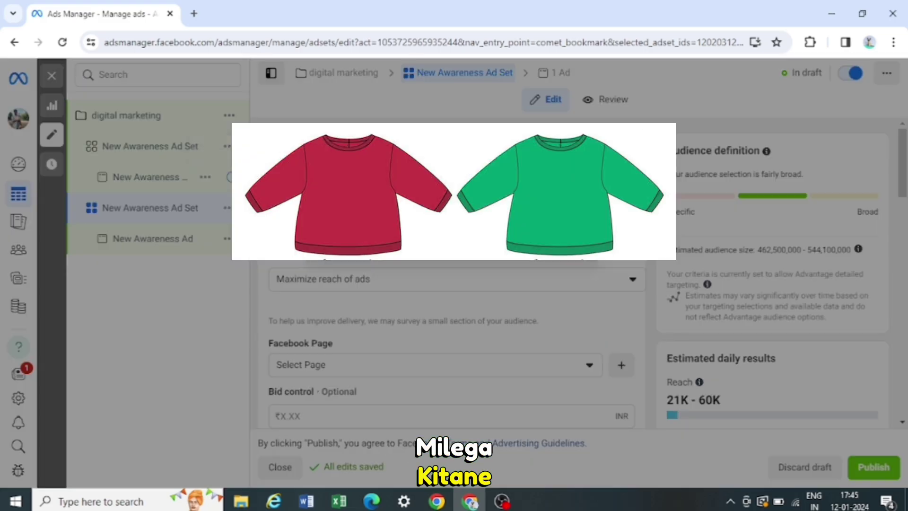
click(565, 241)
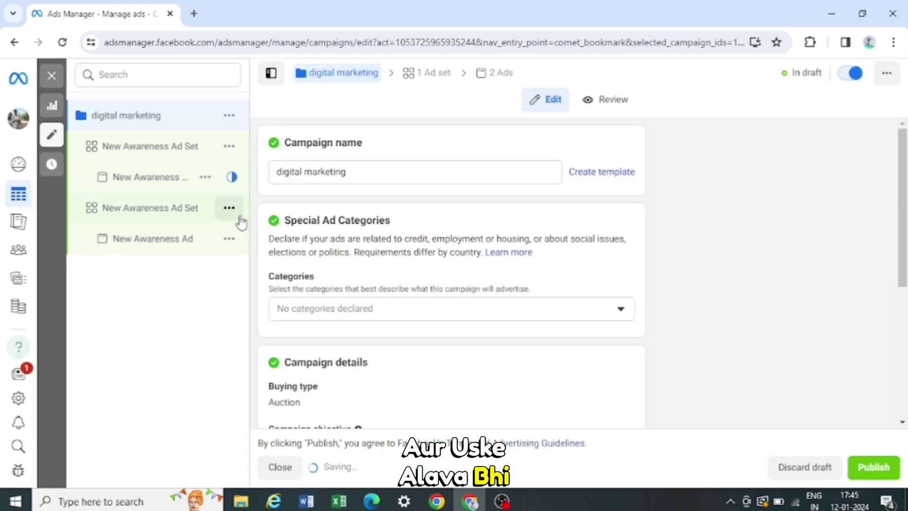
Examine the Advantage campaign budget description in the campaign settings
scroll(283, 393, down, 8)
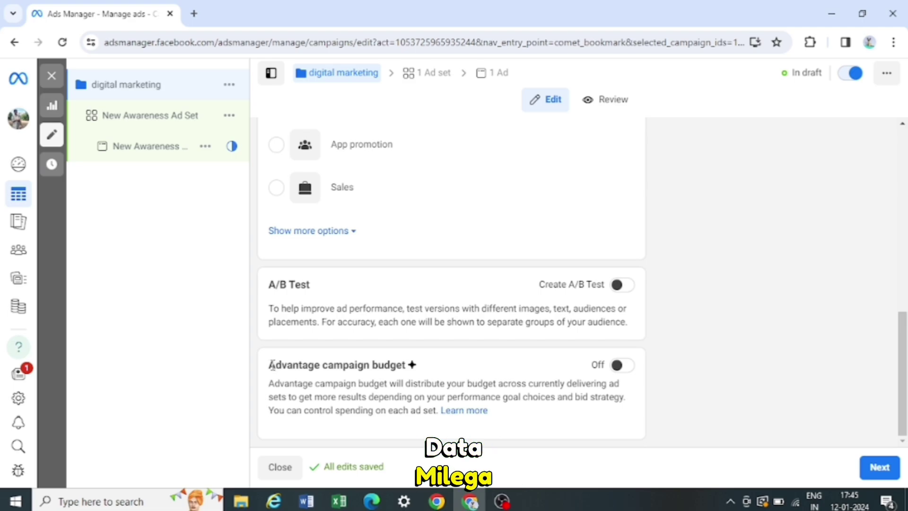
drag(269, 363, 427, 376)
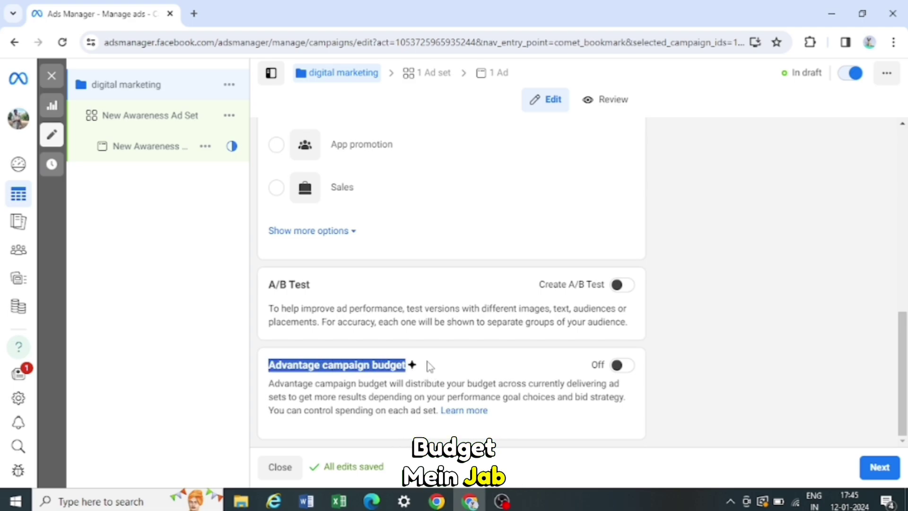
click(439, 376)
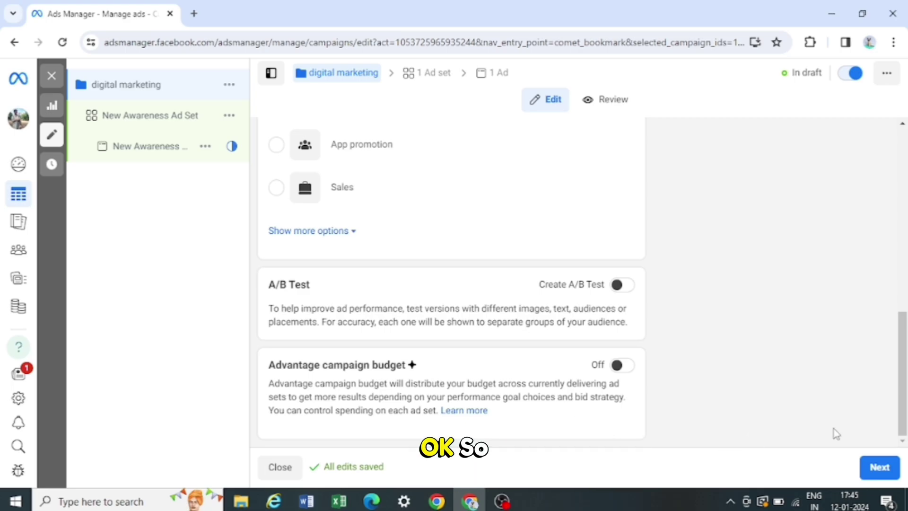
Continue to the ad set level and rename the ad set as "digital marketing"
click(877, 470)
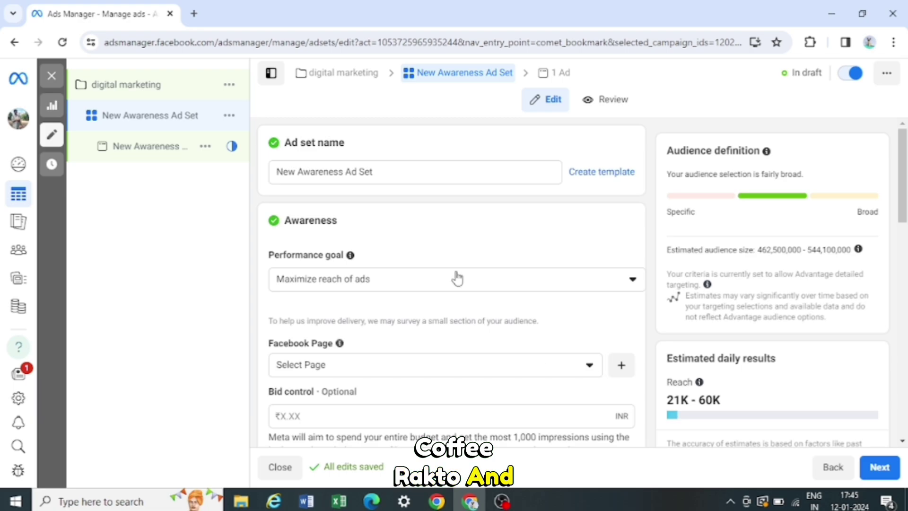
click(402, 171)
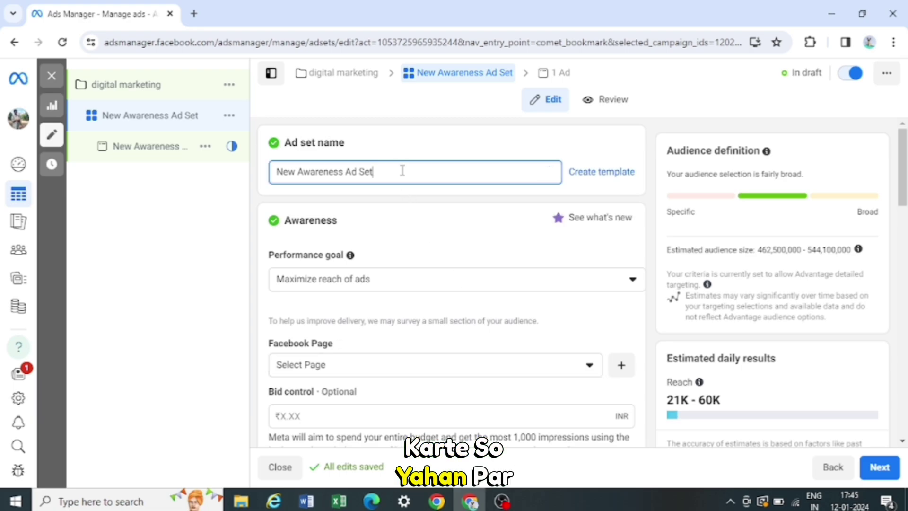
key(ctrl+a)
key(BackSpace)
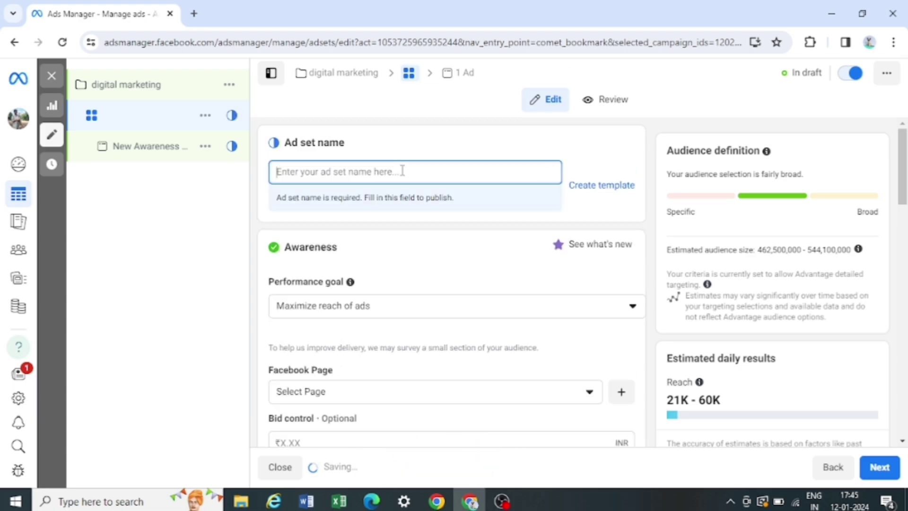
text(digita)
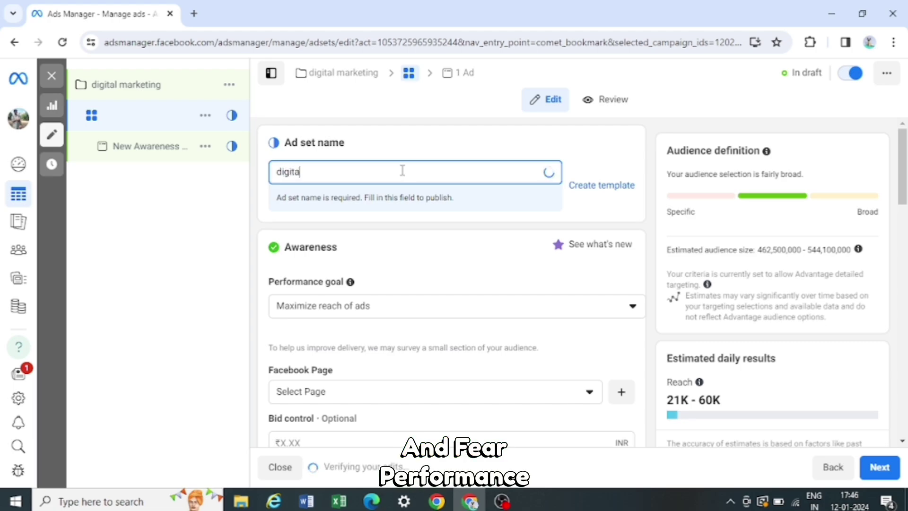
text(l marketing)
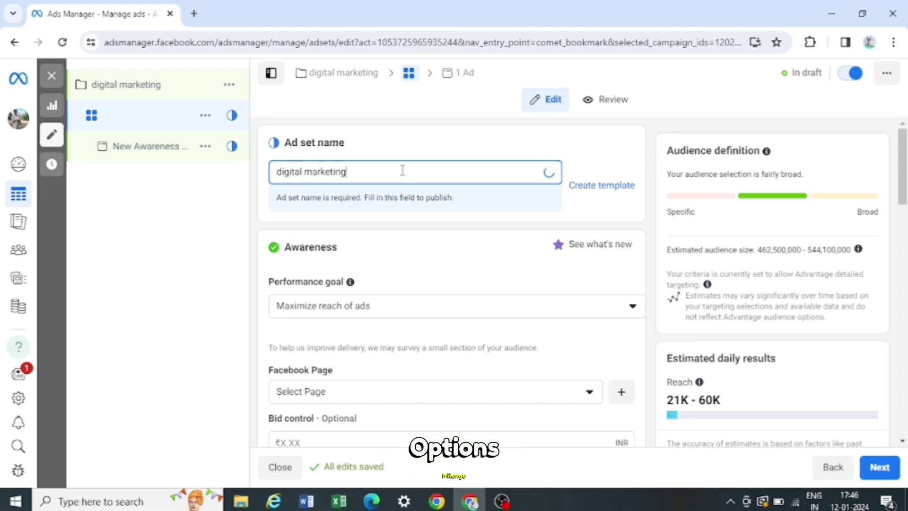
click(390, 299)
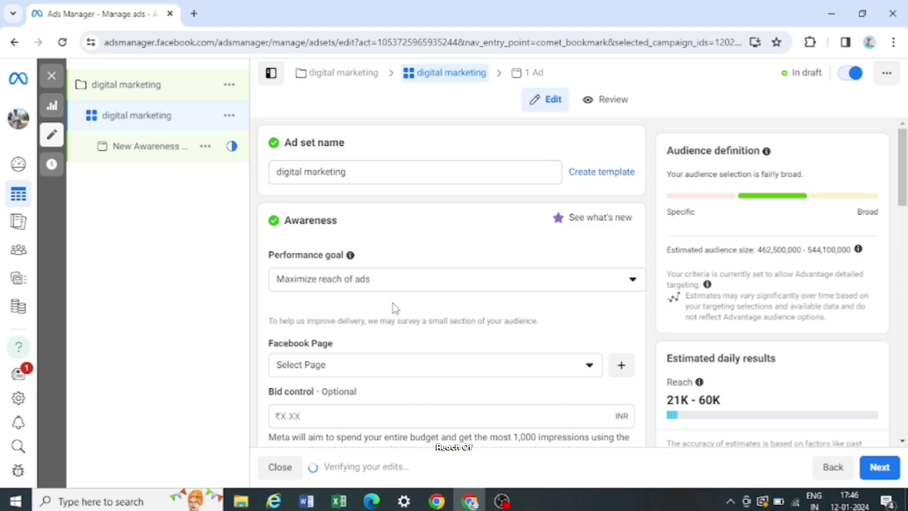
Review the ad set's awareness and video view performance goals, keeping Maximize reach of ads selected
click(404, 288)
scroll(417, 279, down, 1)
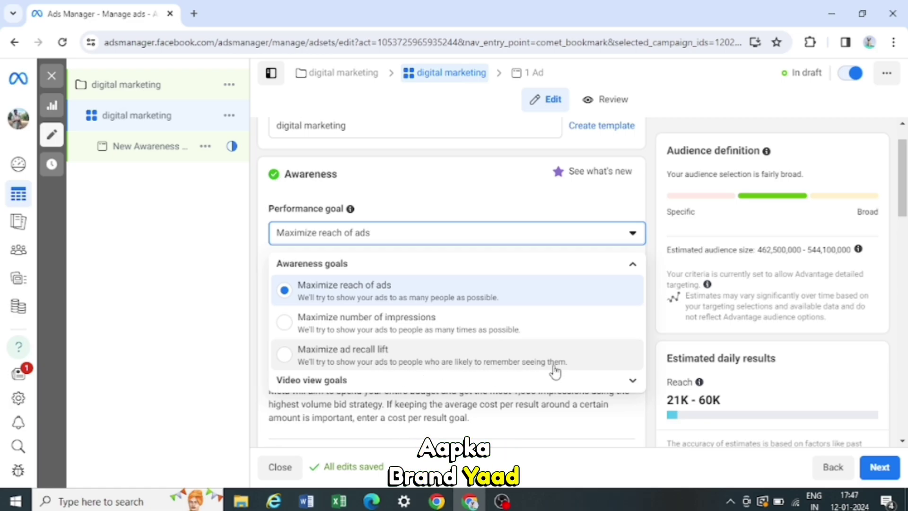
click(634, 381)
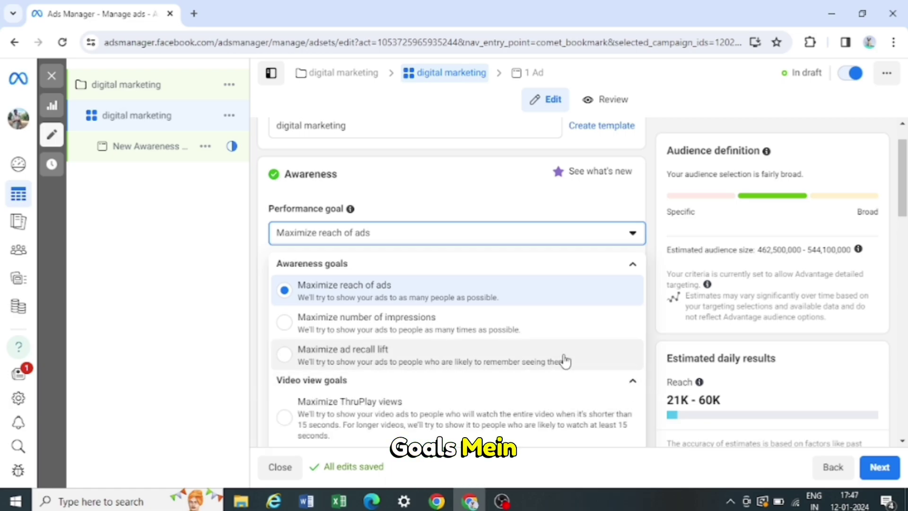
scroll(468, 357, down, 2)
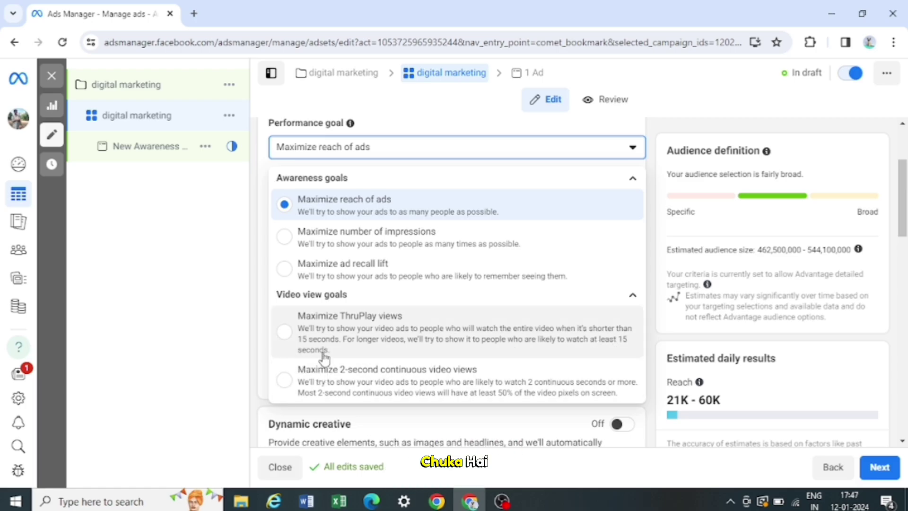
scroll(325, 358, down, 1)
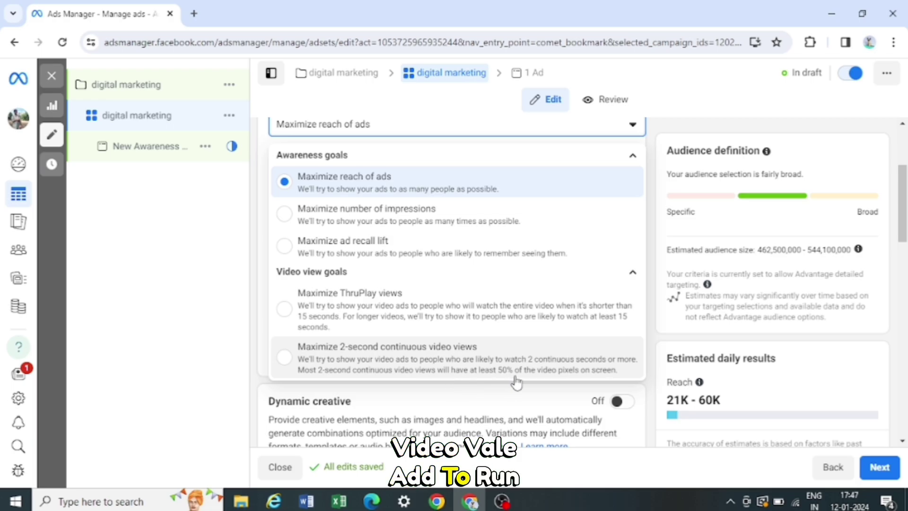
click(487, 396)
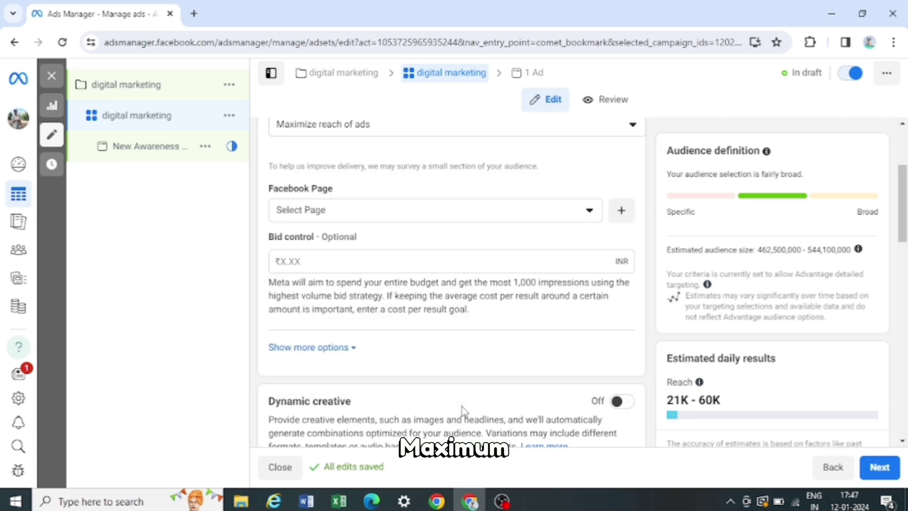
scroll(420, 255, up, 1)
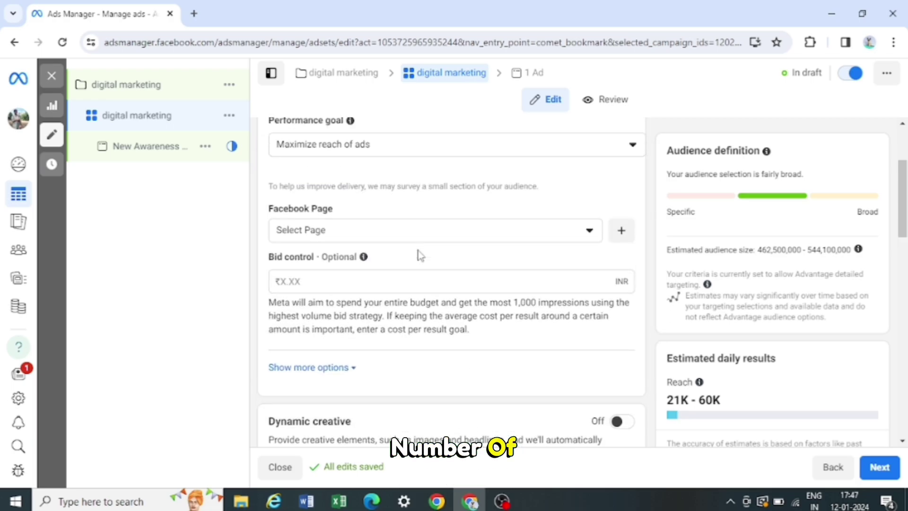
scroll(420, 256, up, 3)
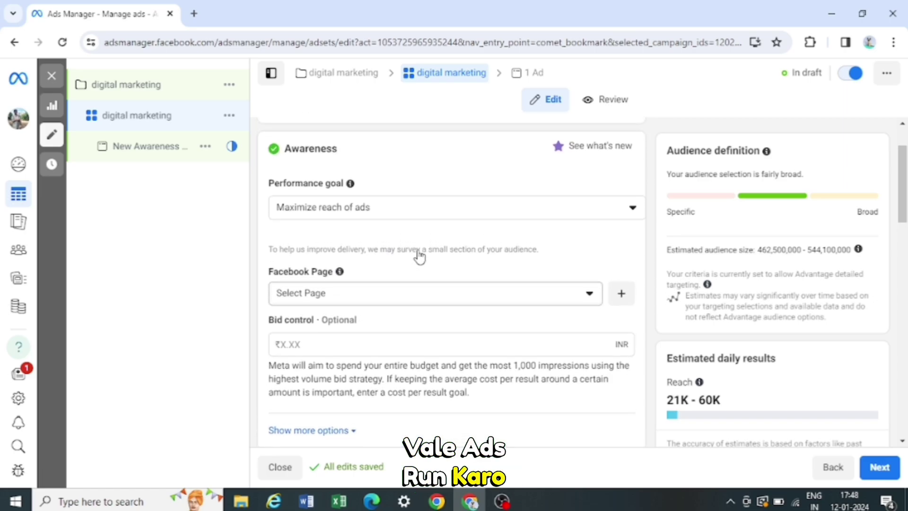
scroll(419, 257, down, 1)
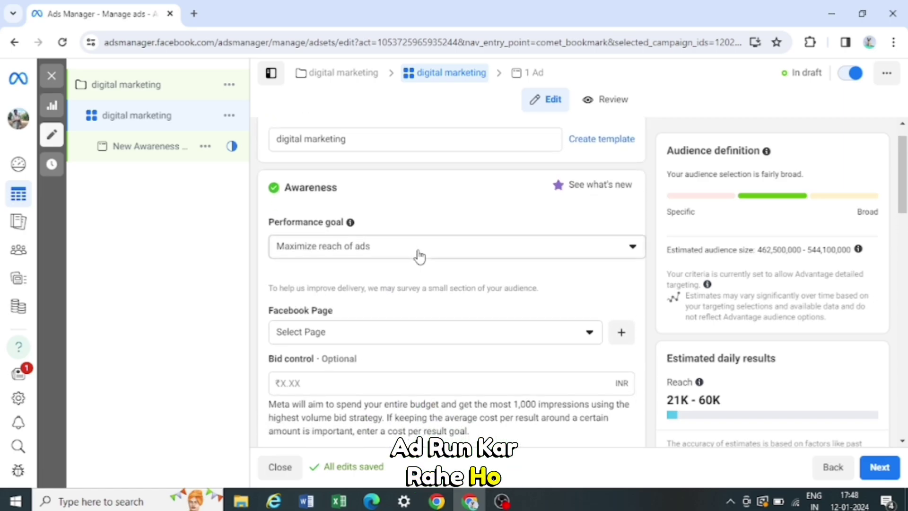
click(424, 247)
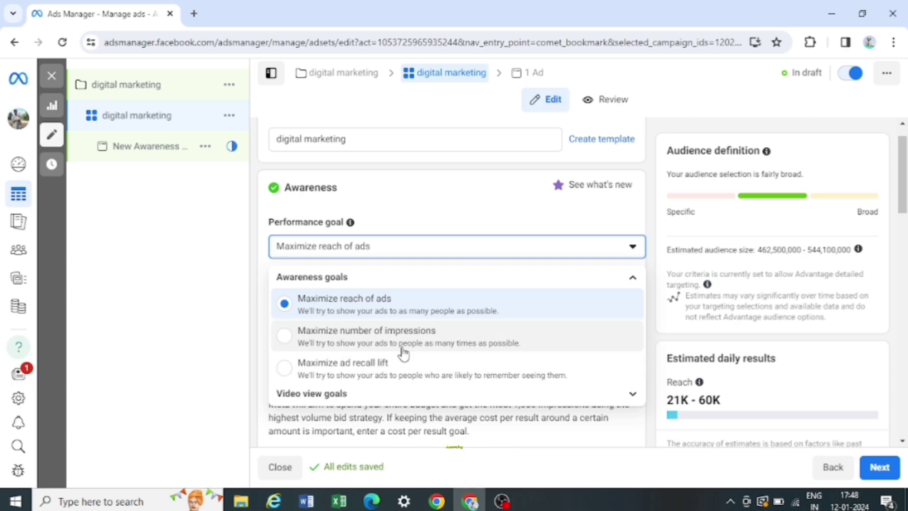
click(477, 243)
Set the ad set's bid control to ₹500.00 and expand the additional delivery options
scroll(428, 284, down, 1)
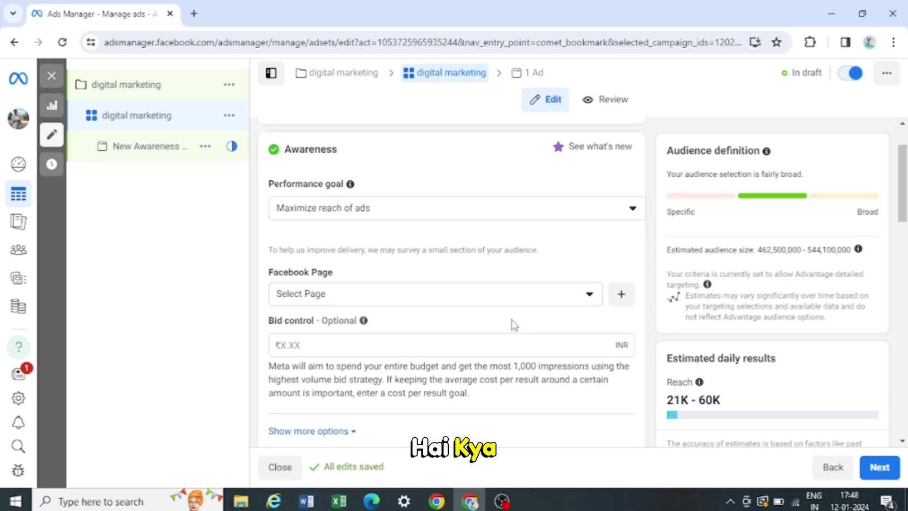
scroll(517, 360, down, 2)
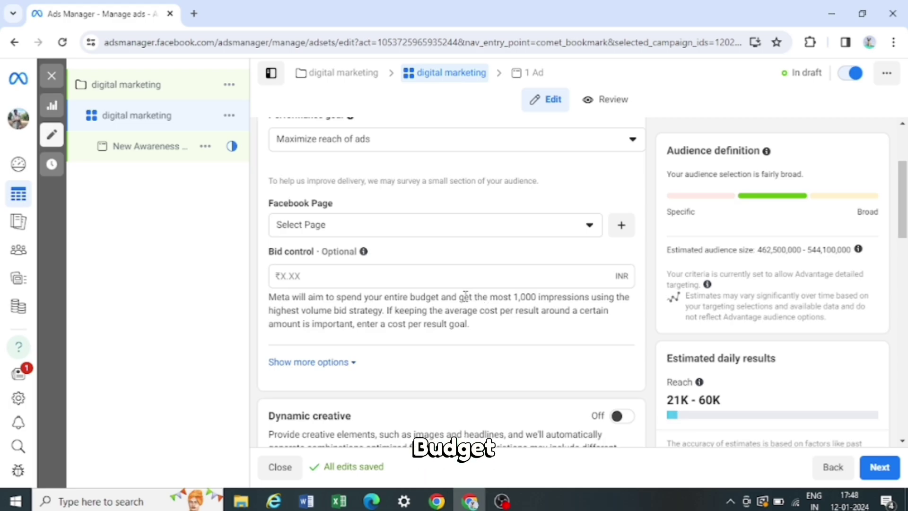
click(467, 280)
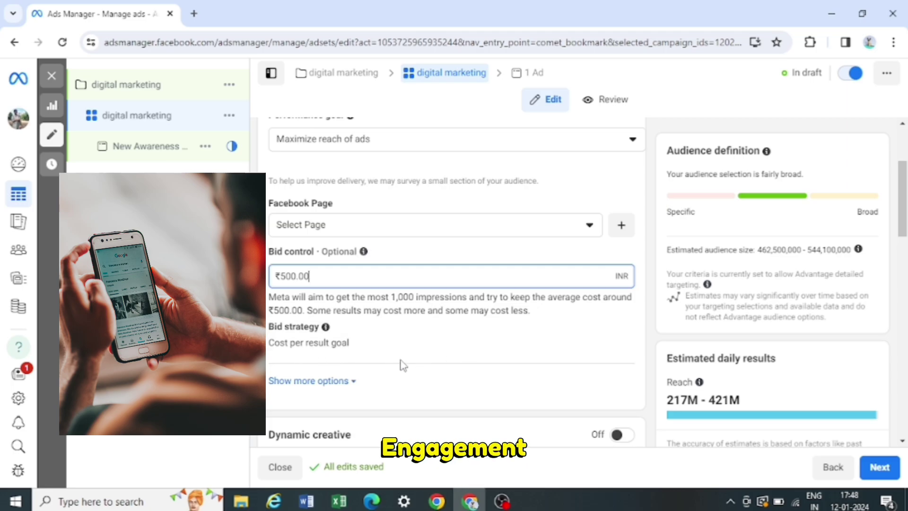
click(337, 381)
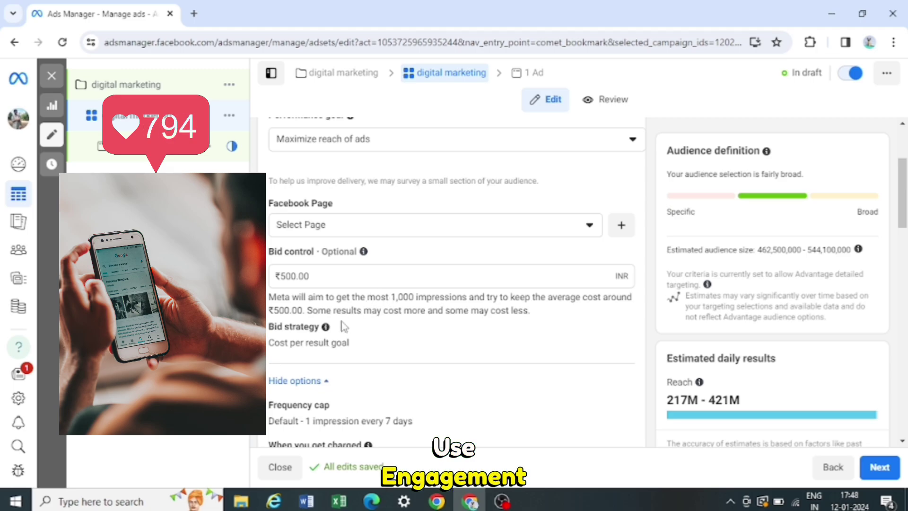
scroll(341, 322, down, 1)
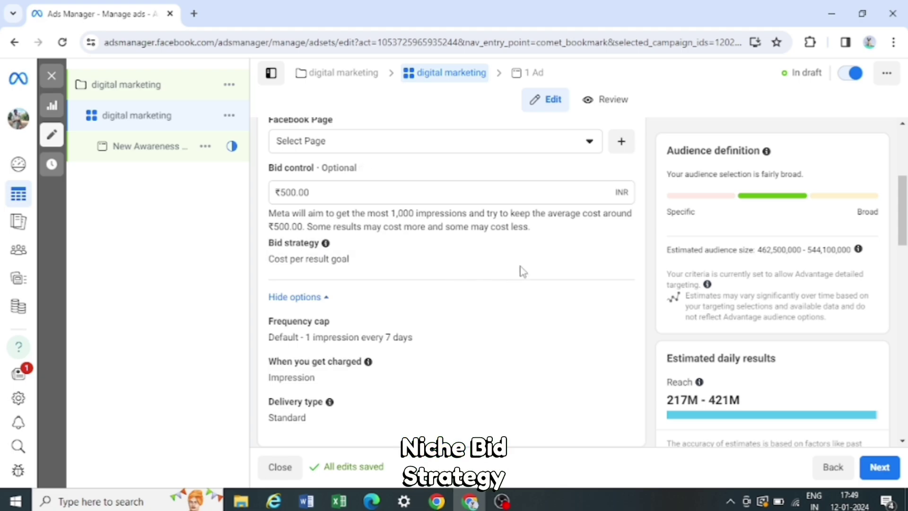
Open the bid strategy for editing, try Bid cap and switch back to Cost per result goal
click(618, 246)
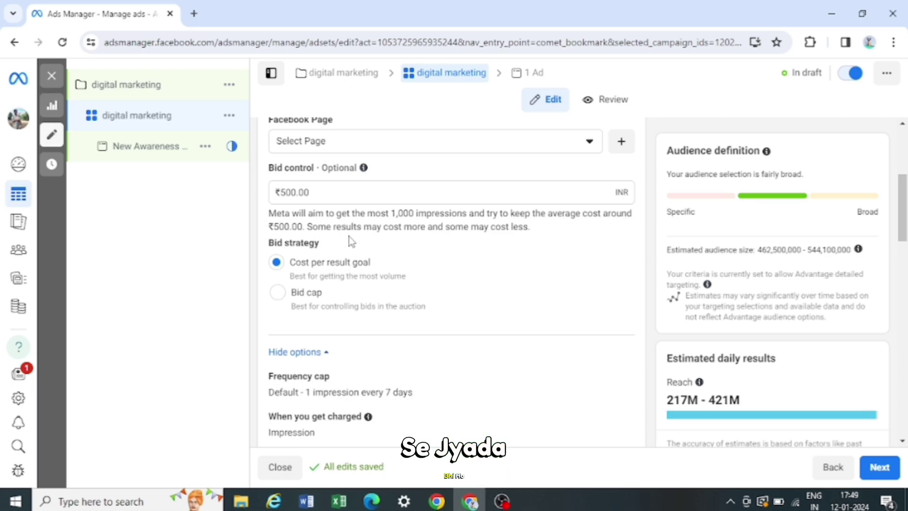
click(280, 296)
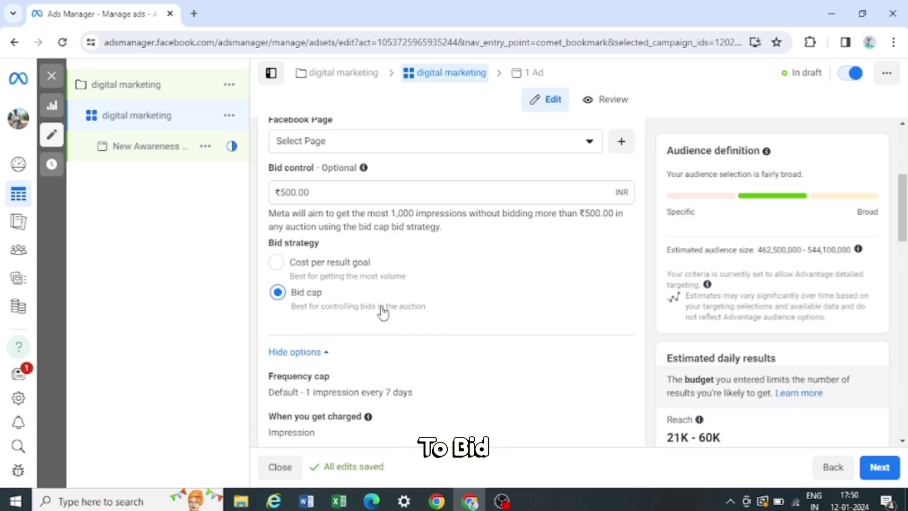
click(304, 264)
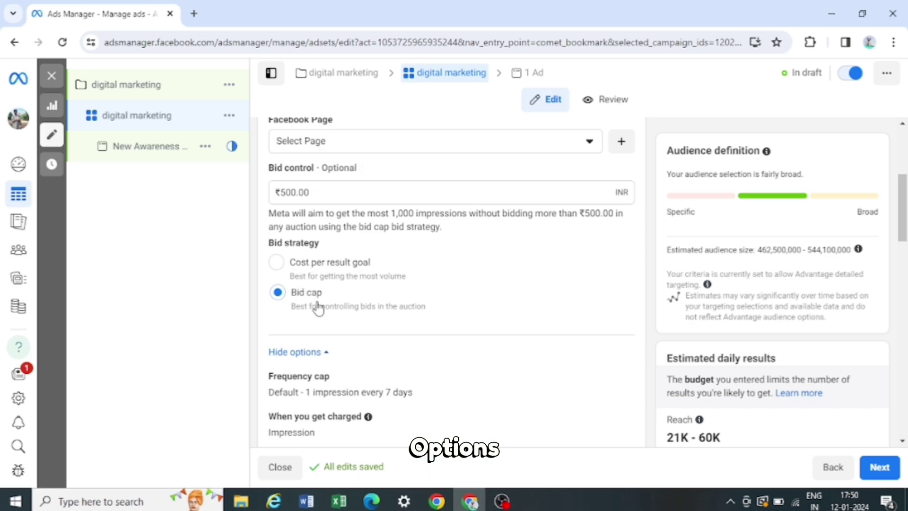
Open the ad set's frequency cap for editing and set it to 1 impression every 2 days
scroll(327, 326, down, 2)
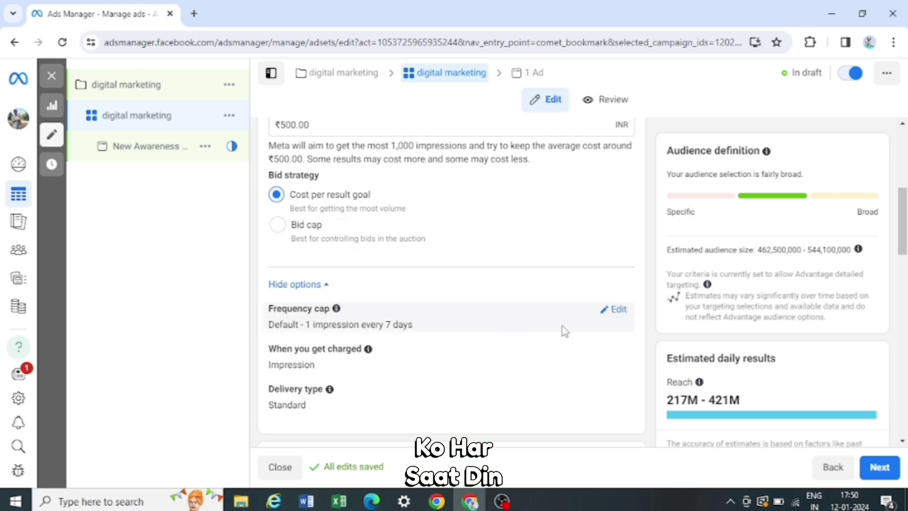
click(616, 310)
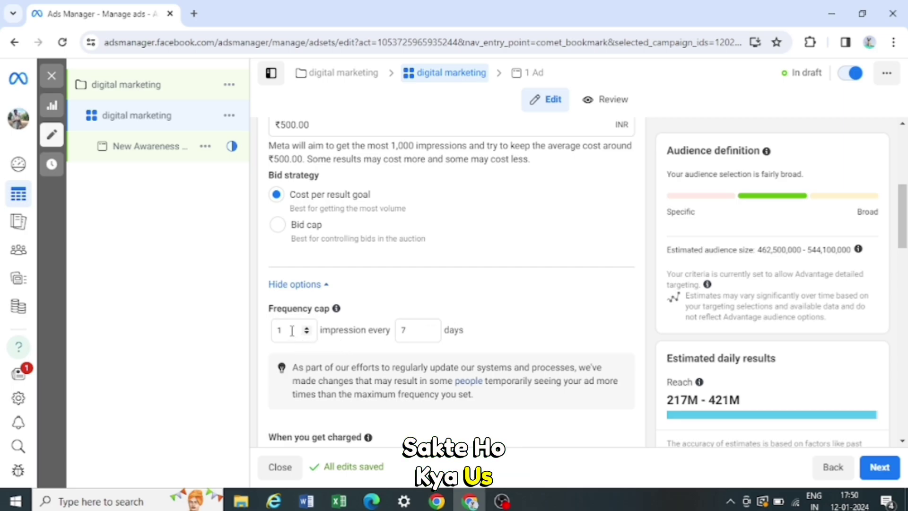
scroll(346, 363, down, 1)
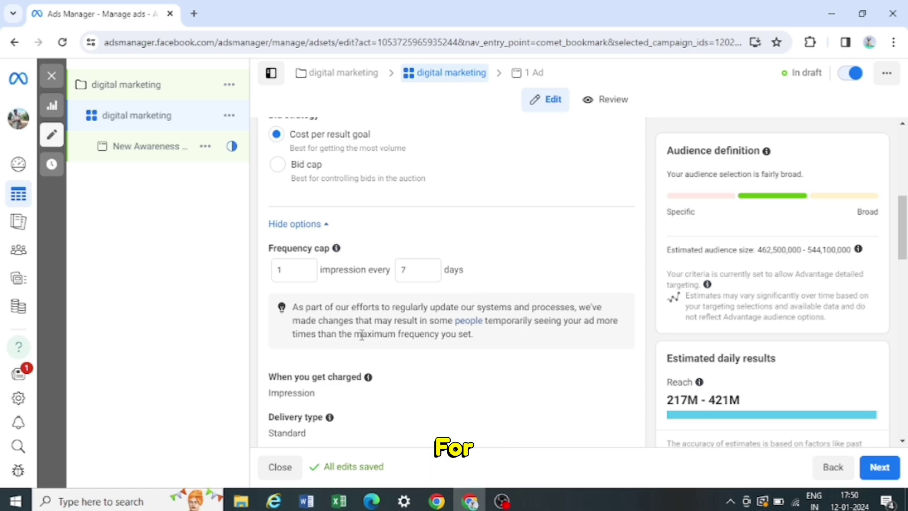
click(416, 265)
key(BackSpace)
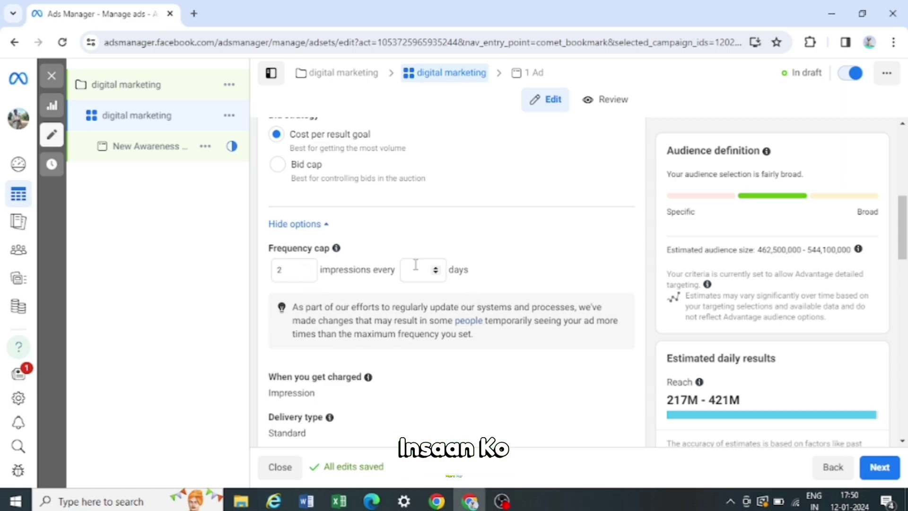
text(2)
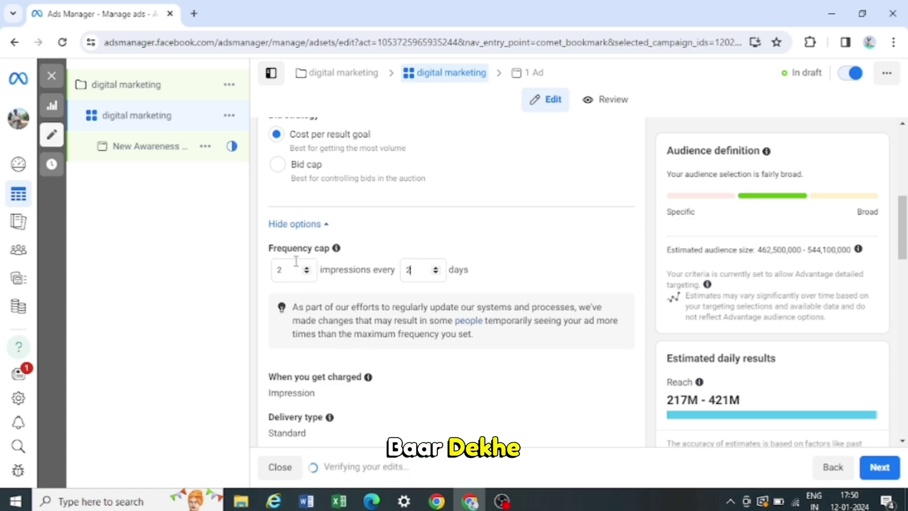
click(289, 267)
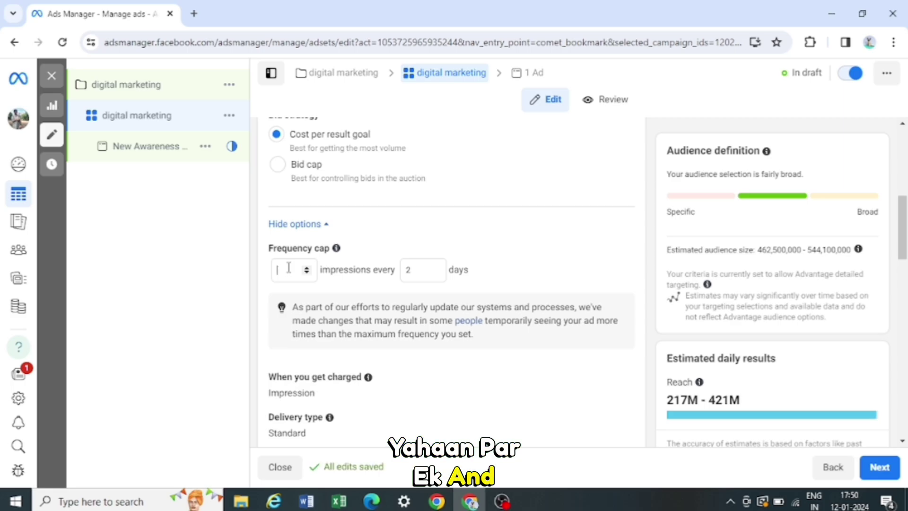
text(1)
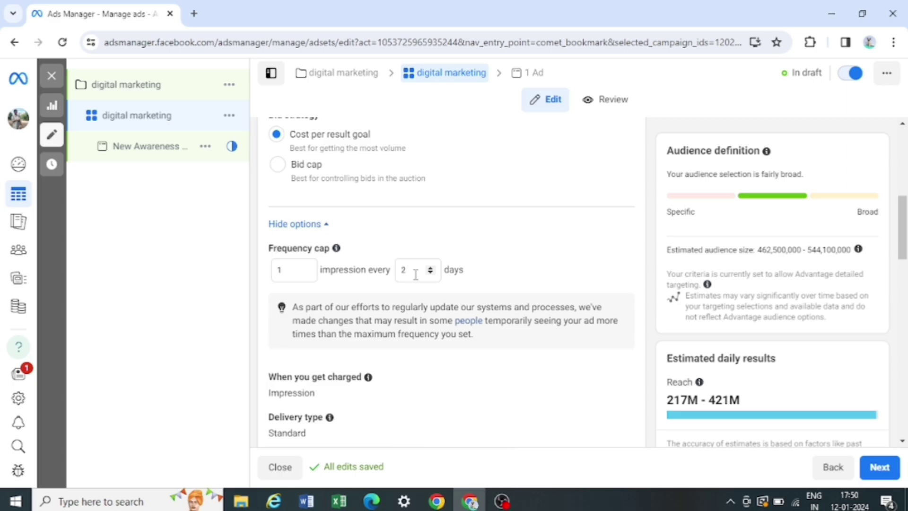
Switch the ad set's bid strategy to Bid cap
scroll(399, 298, down, 2)
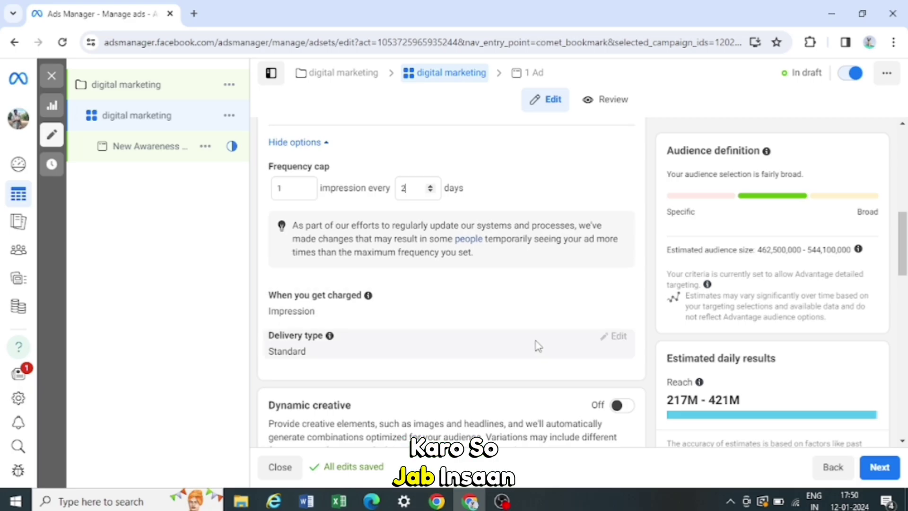
scroll(539, 346, down, 1)
scroll(363, 273, up, 4)
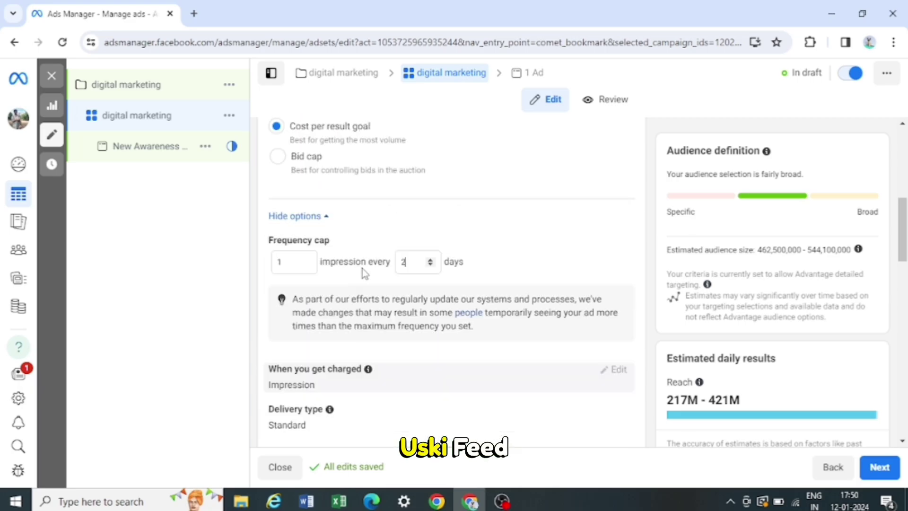
click(277, 203)
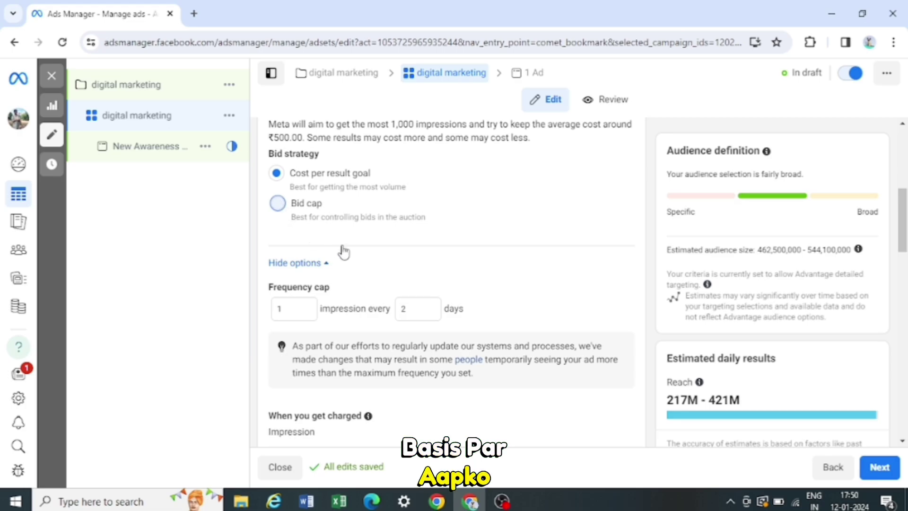
Open the delivery type for editing, turn on Accelerated delivery and turn it off again
scroll(347, 258, down, 2)
scroll(347, 258, down, 2)
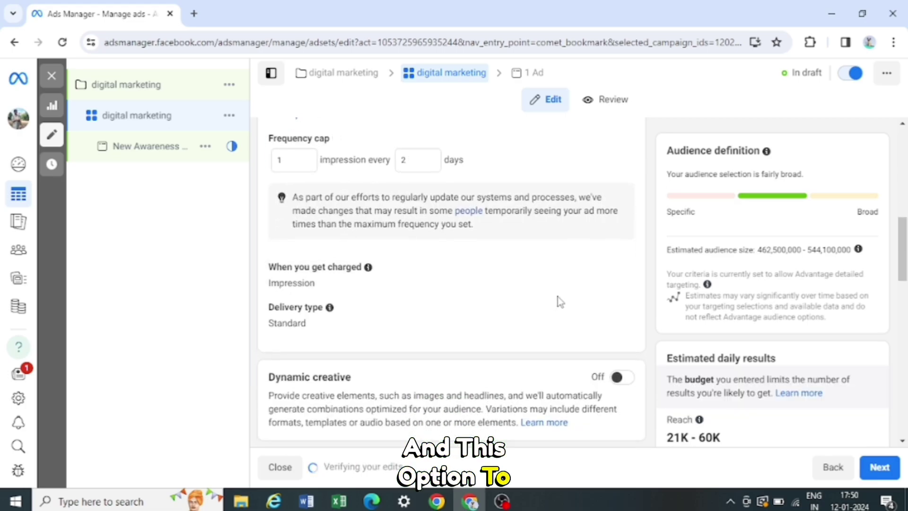
click(616, 309)
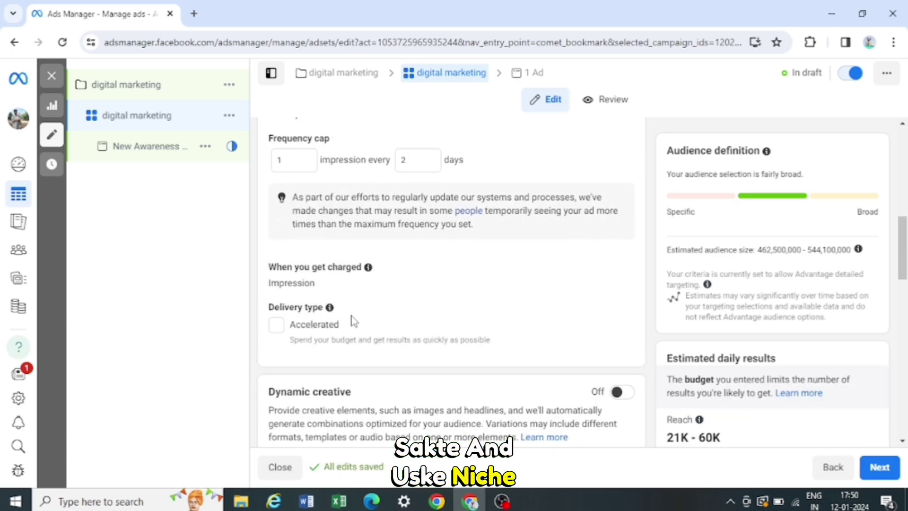
click(273, 330)
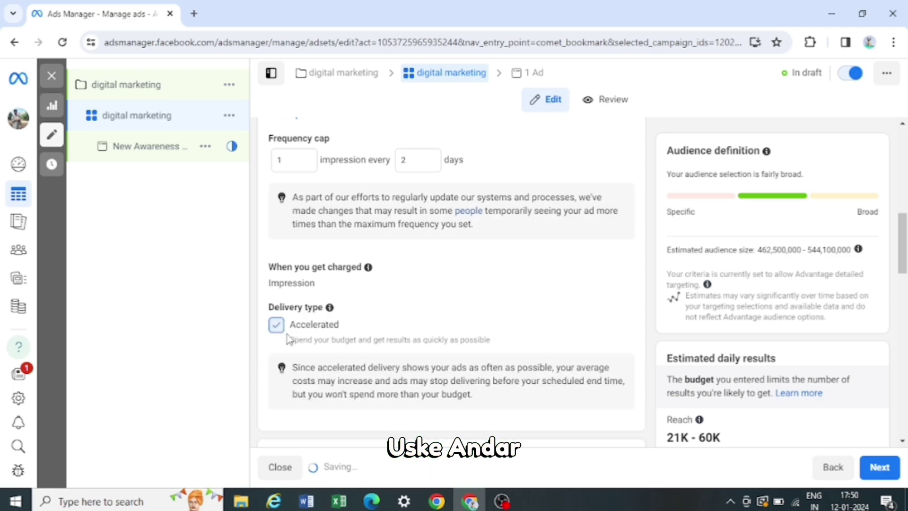
click(275, 329)
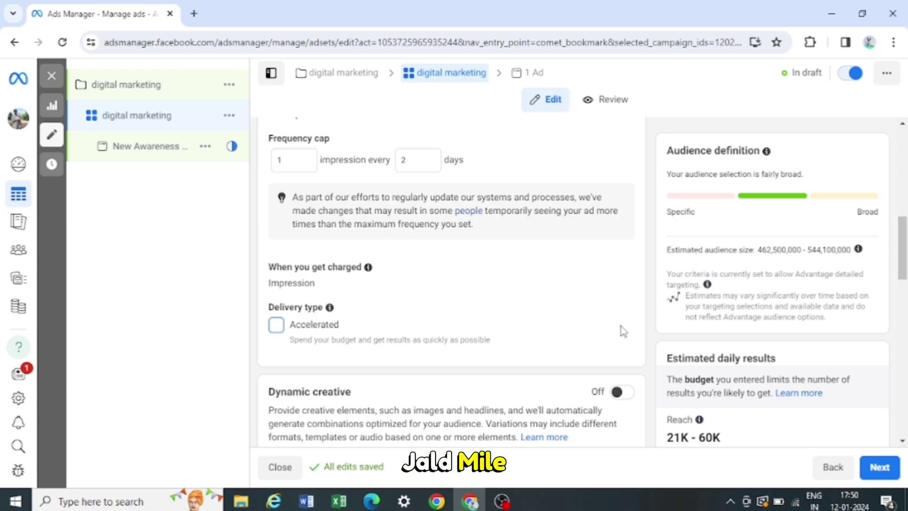
Switch the bid strategy to Cost per result goal and back to Bid cap, checking the delivery type under each
scroll(439, 312, up, 3)
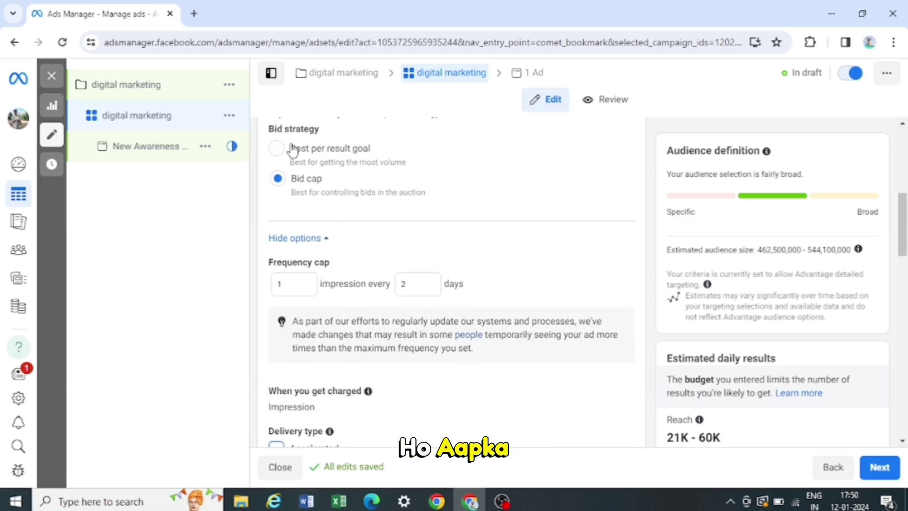
scroll(366, 253, down, 2)
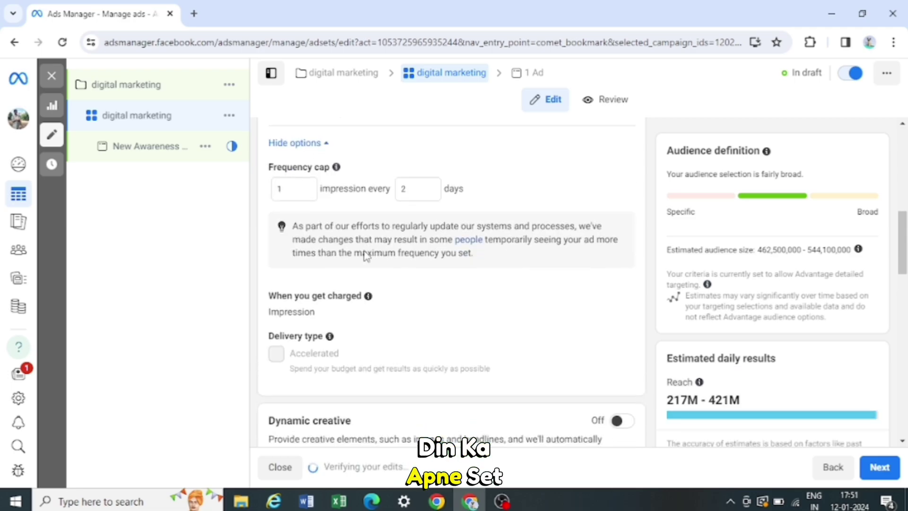
scroll(365, 253, up, 1)
scroll(363, 274, down, 1)
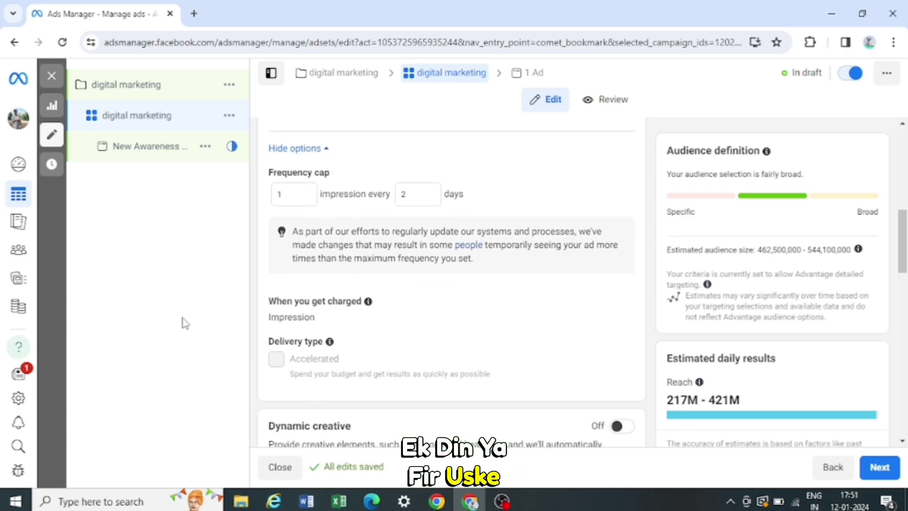
scroll(335, 329, up, 3)
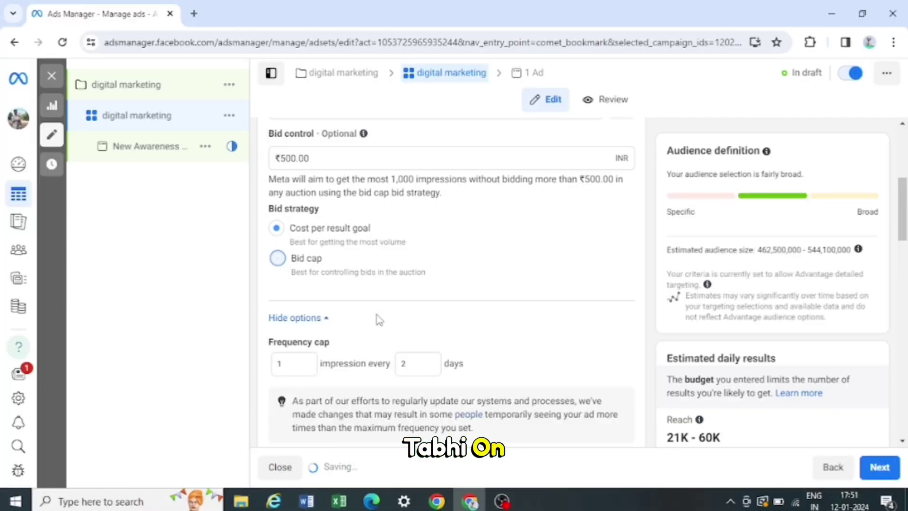
scroll(377, 318, down, 5)
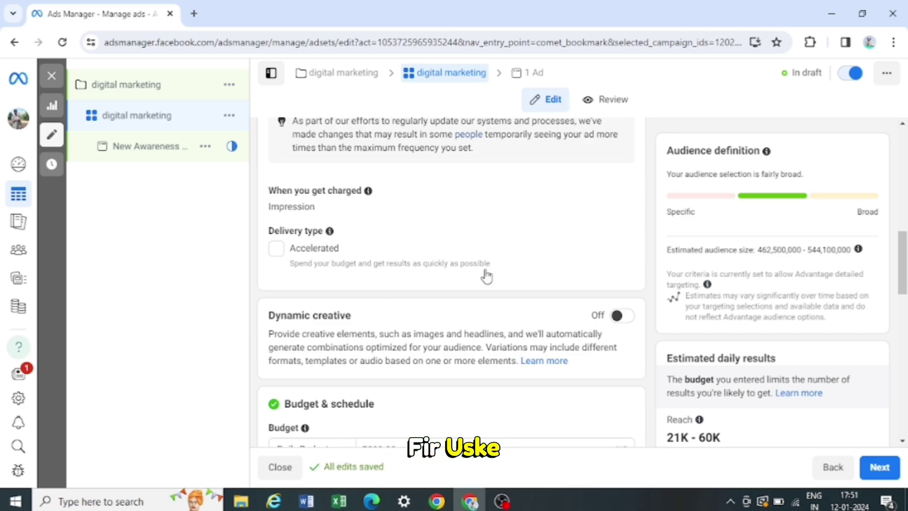
scroll(405, 222, up, 4)
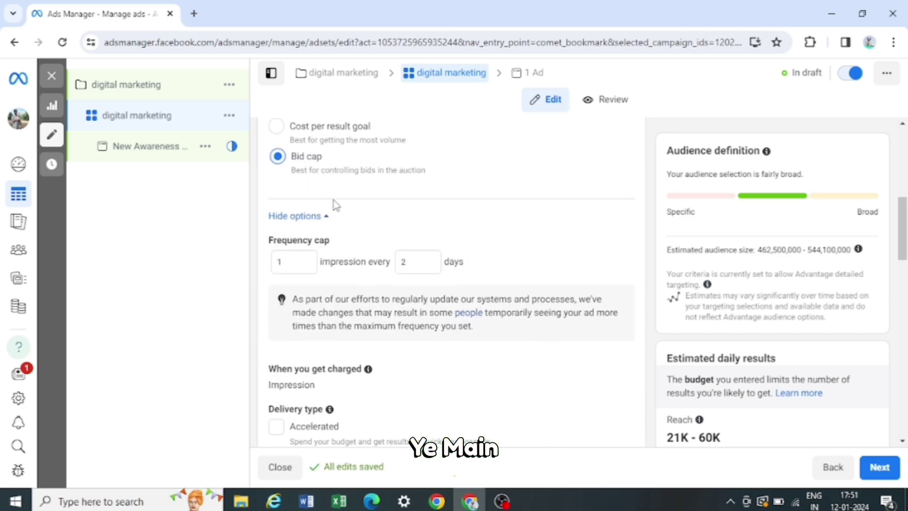
scroll(418, 308, down, 4)
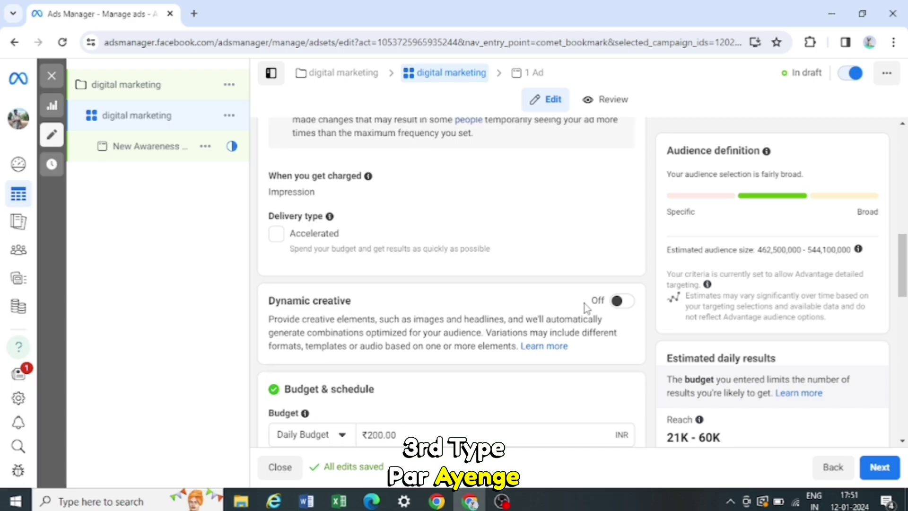
Clear the ad set's daily budget amount and set it to ₹5,000.00
scroll(387, 365, down, 4)
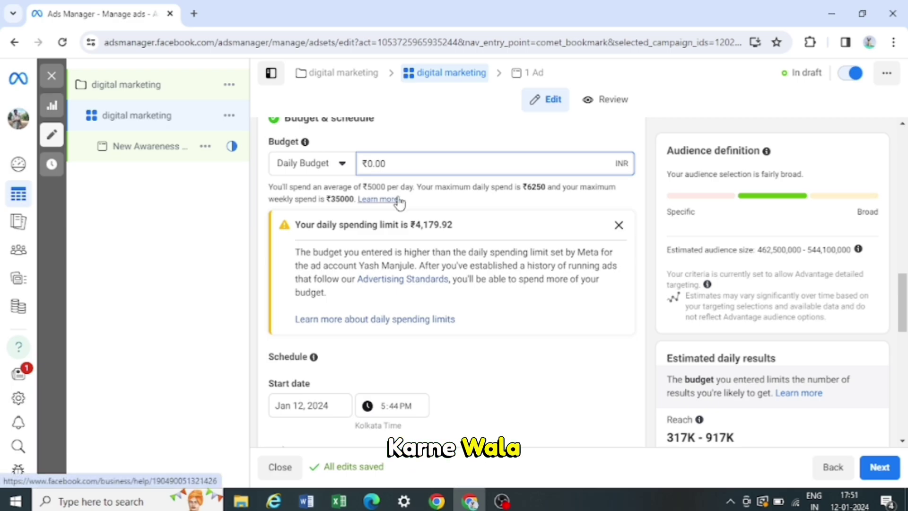
key(BackSpace)
key(BackSpace)
key(BackSpace)
key(BackSpace)
scroll(398, 199, up, 3)
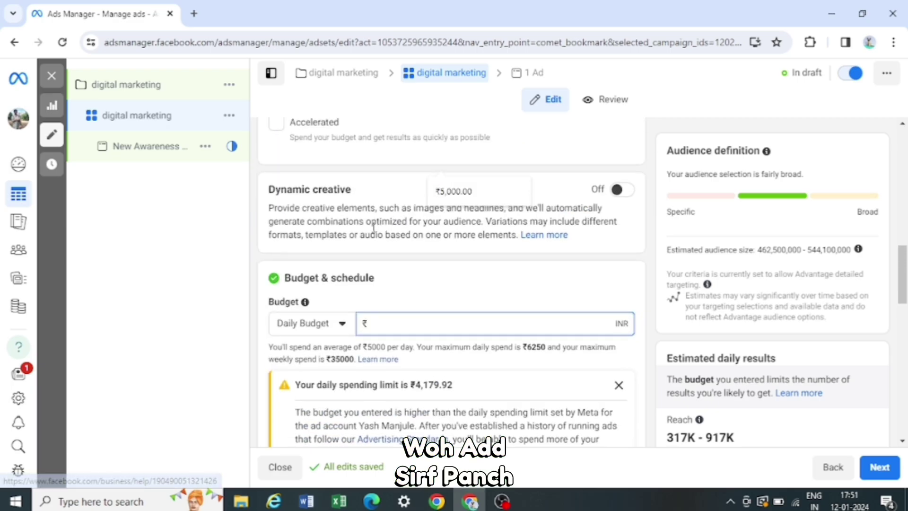
click(363, 177)
scroll(366, 182, down, 1)
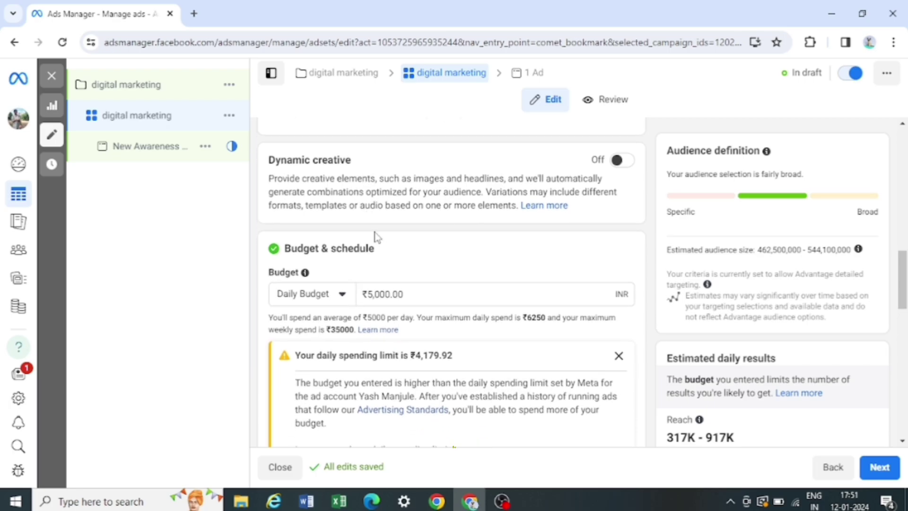
Set the ad set's daily budget to ₹1,000
click(427, 292)
key(BackSpace)
key(BackSpace)
key(BackSpace)
key(BackSpace)
key(BackSpace)
key(BackSpace)
key(BackSpace)
key(BackSpace)
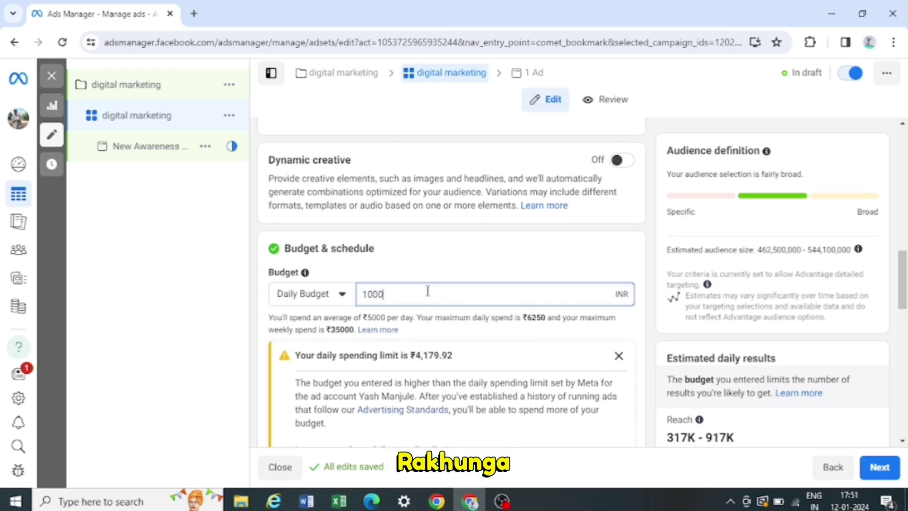
scroll(438, 342, down, 4)
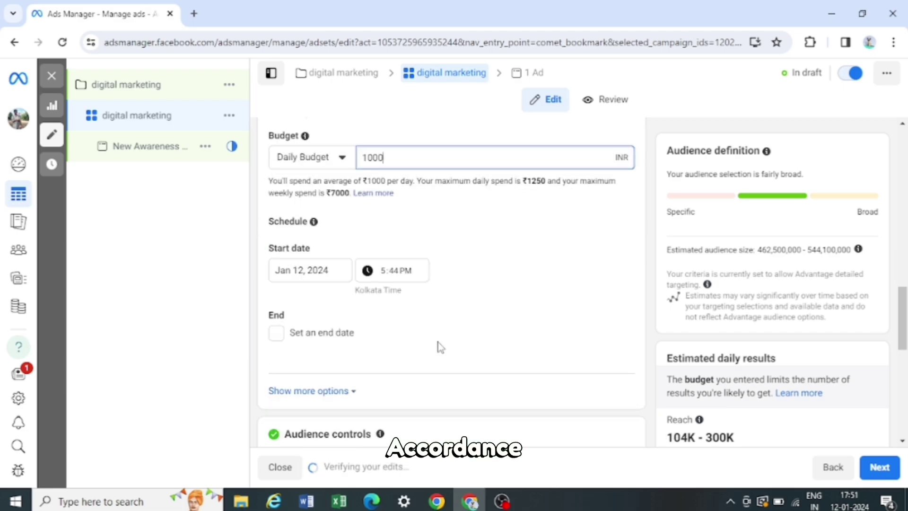
Change the budget type to Lifetime Budget and set its amount to ₹5,000.00
scroll(438, 342, up, 2)
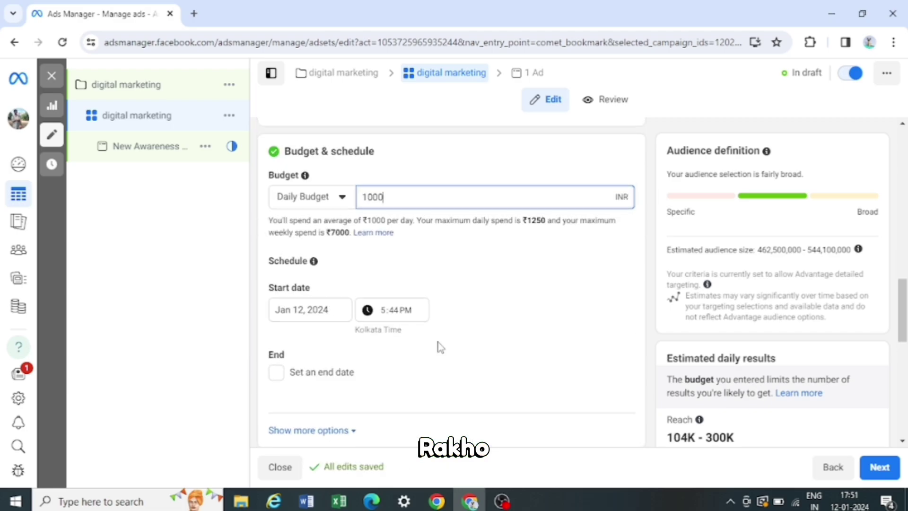
click(342, 198)
click(328, 251)
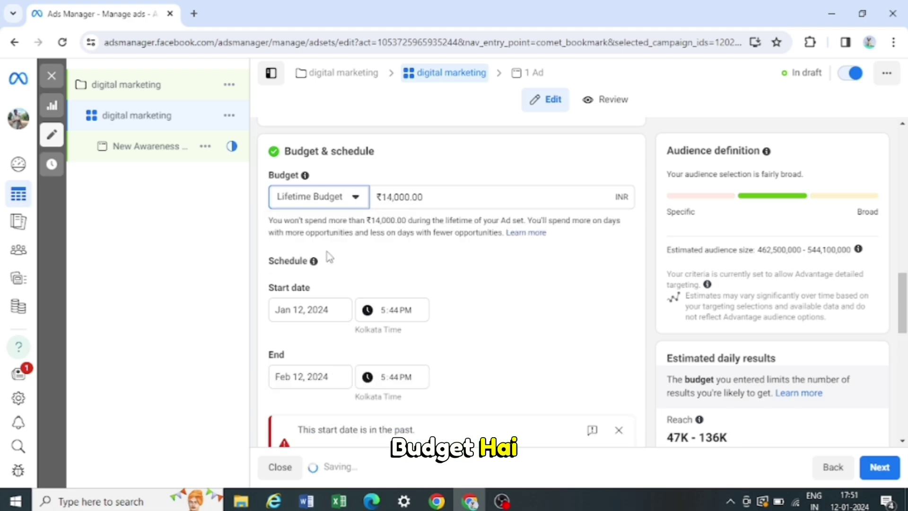
scroll(396, 260, down, 1)
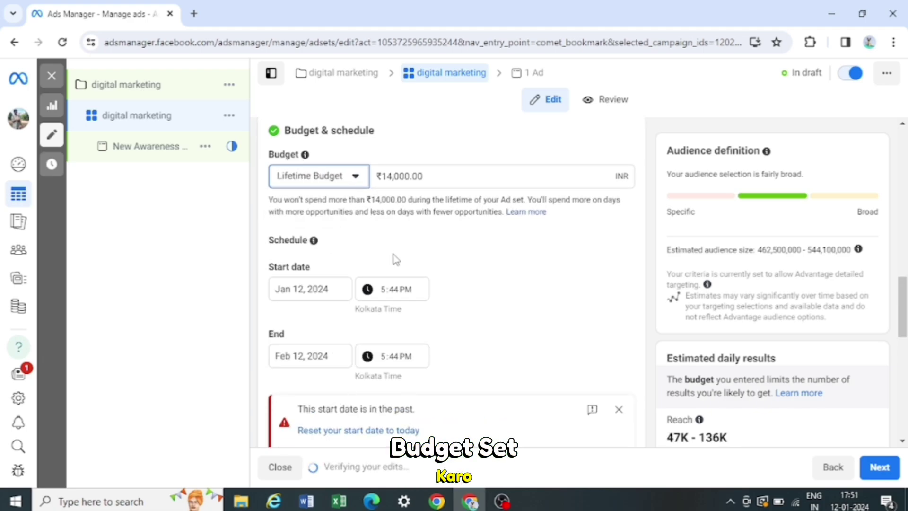
click(408, 179)
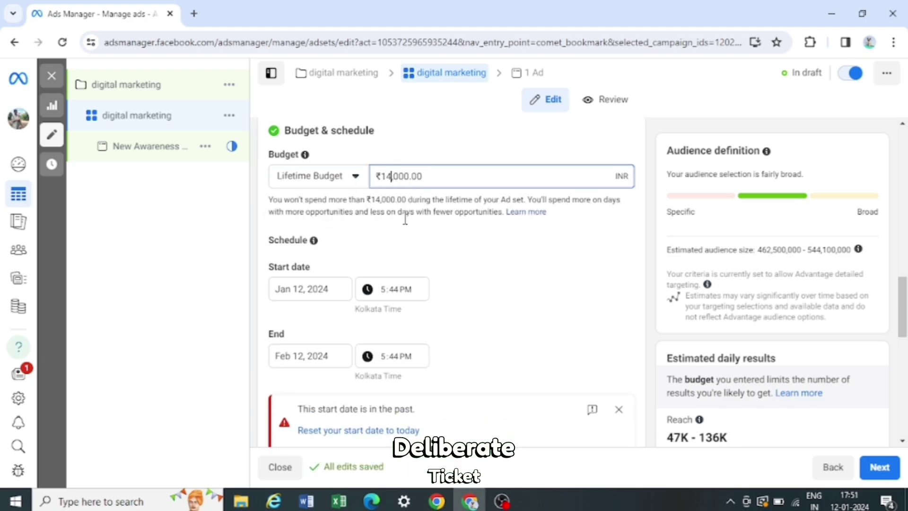
key(BackSpace)
key(BackSpace)
key(BackSpace)
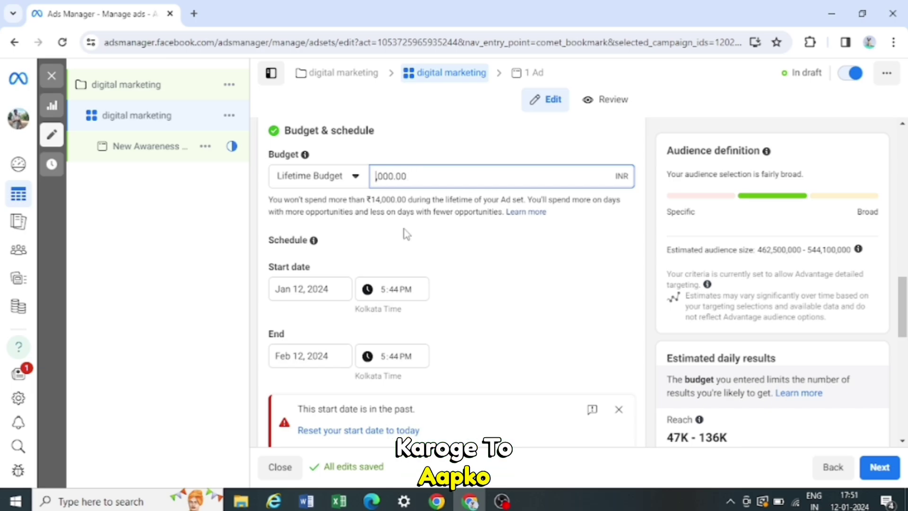
text(5)
Check the calendars for the start date and end date of the ad set's schedule
scroll(365, 260, down, 1)
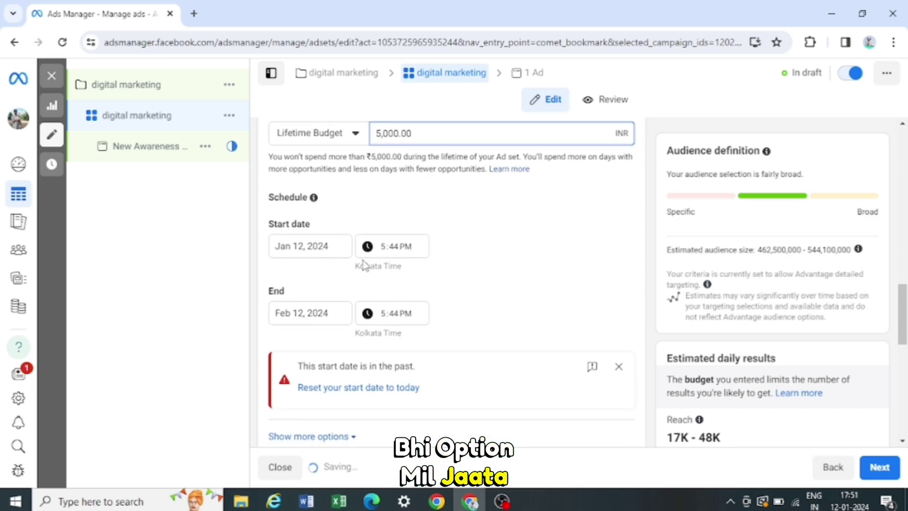
click(331, 245)
click(406, 247)
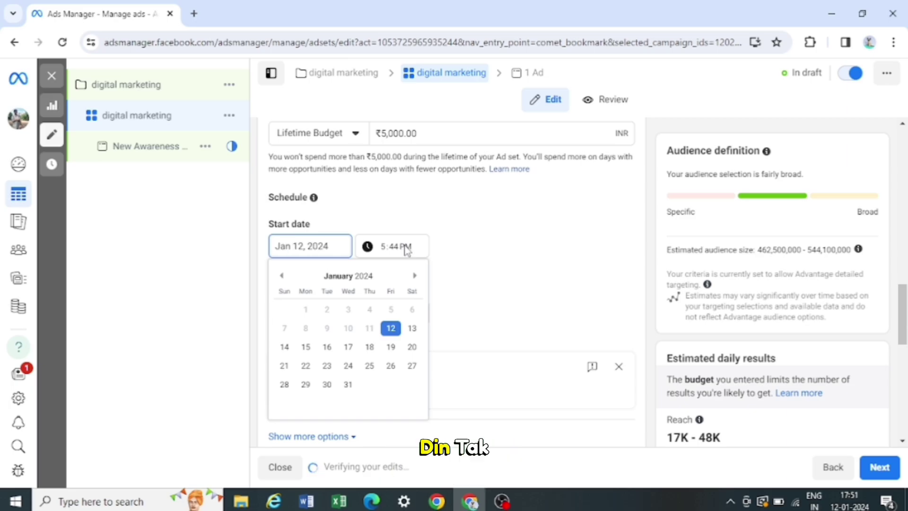
click(507, 260)
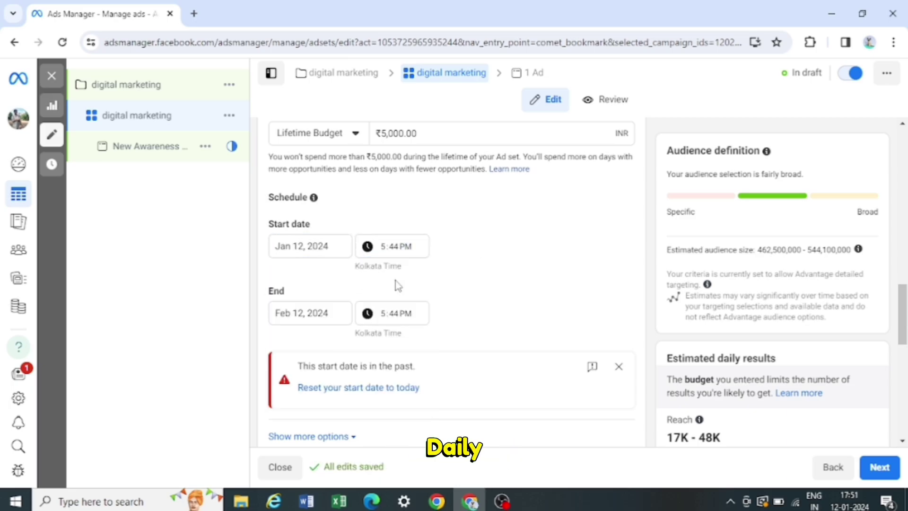
click(332, 314)
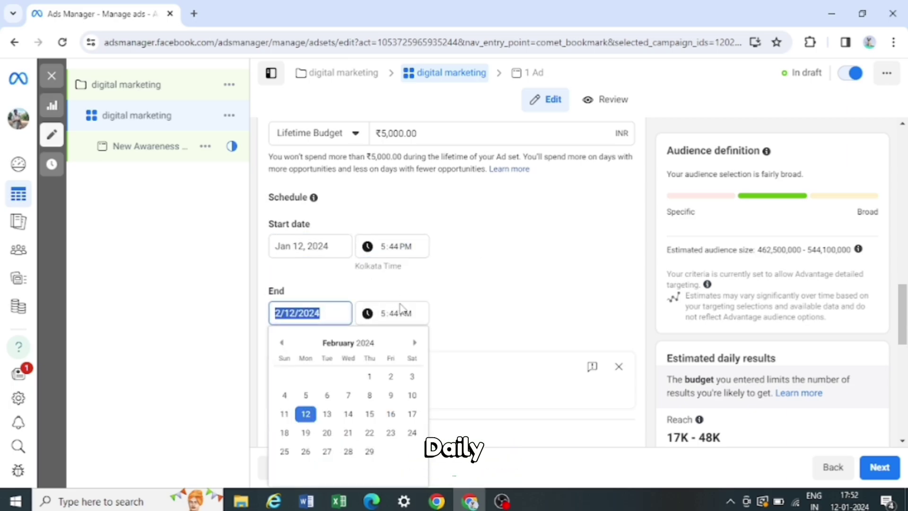
key(BackSpace)
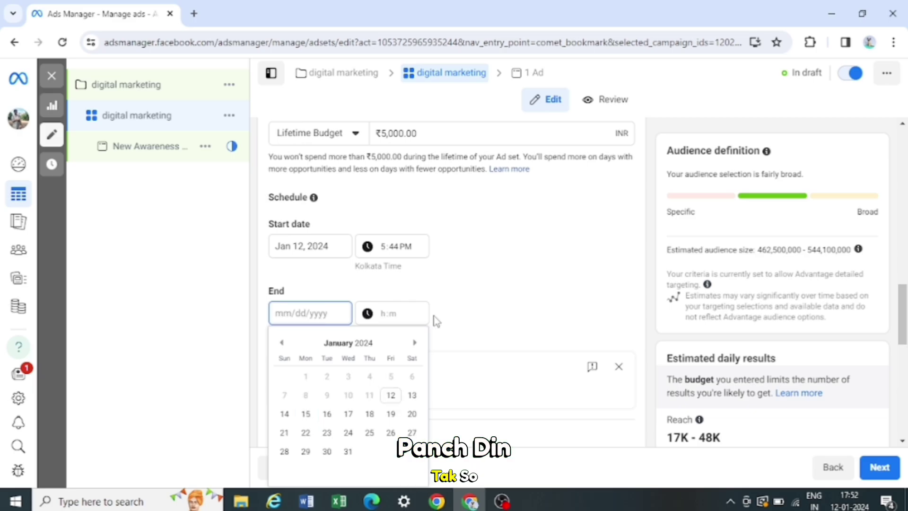
click(477, 302)
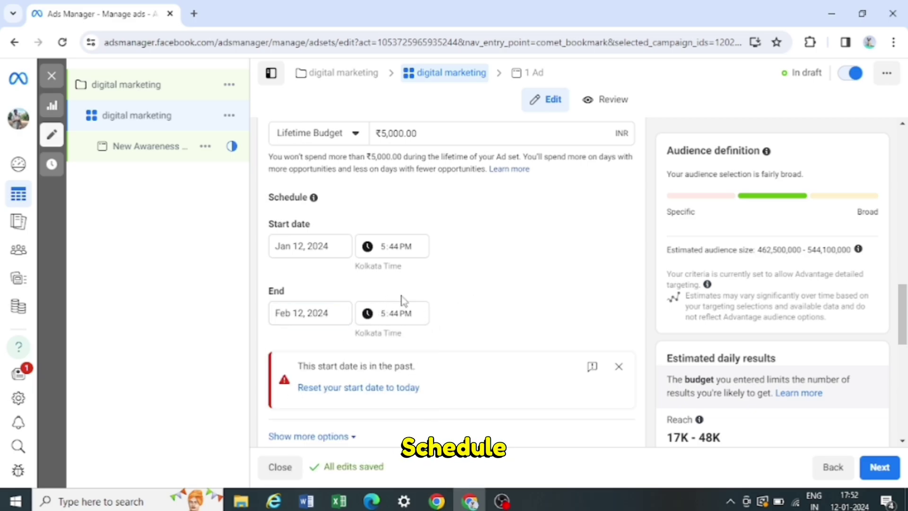
Set the ad set's end date to January 12, 2024
scroll(405, 300, down, 2)
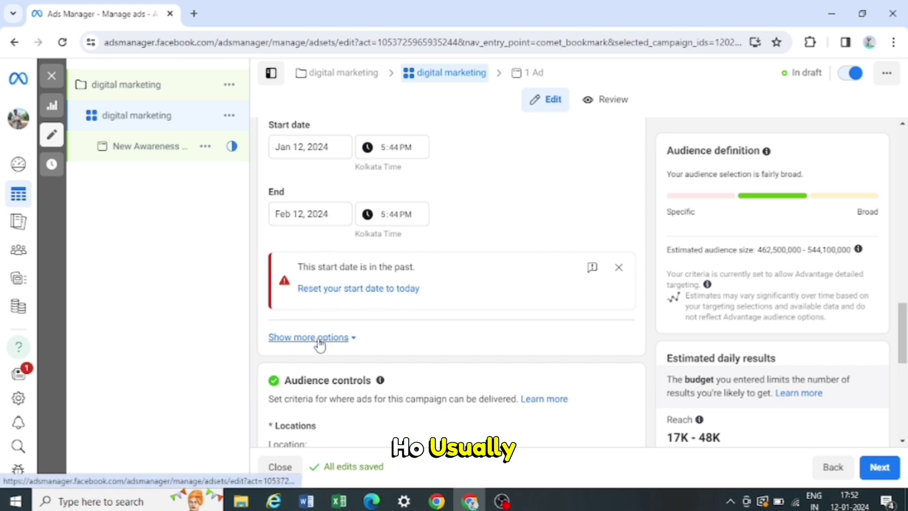
click(331, 212)
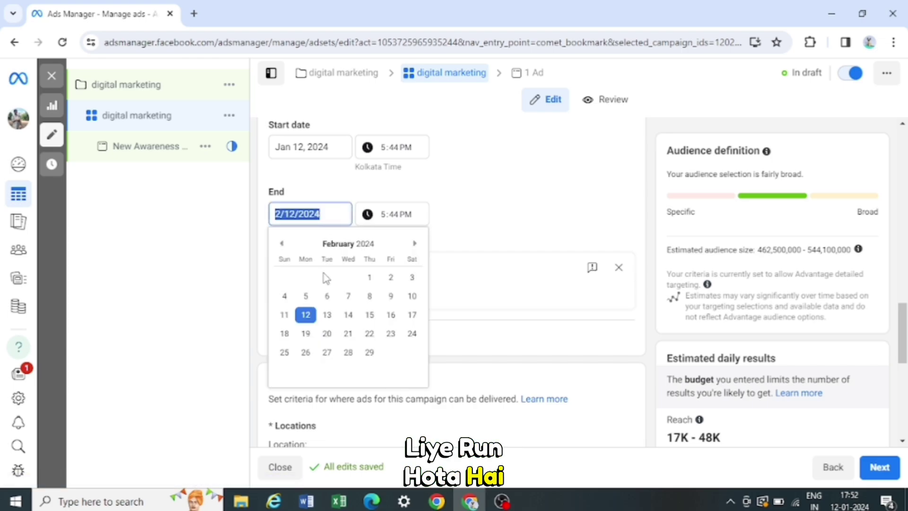
click(282, 244)
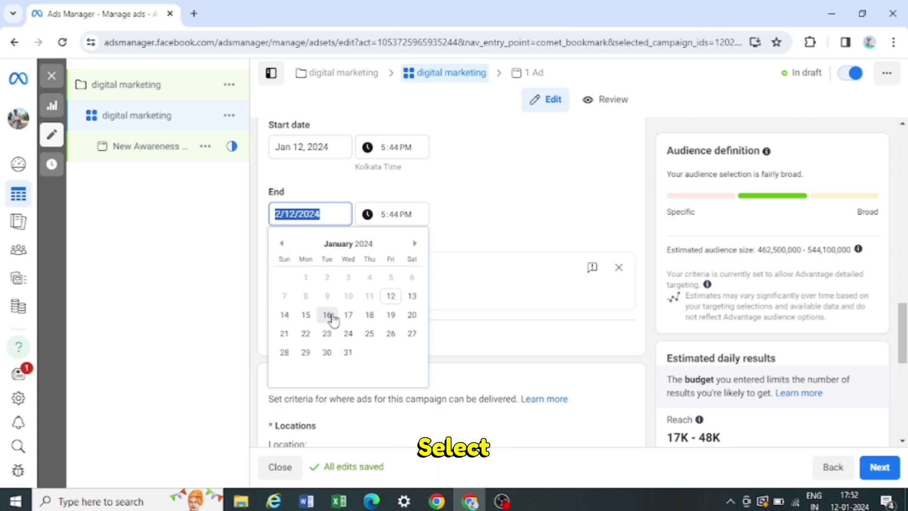
click(391, 296)
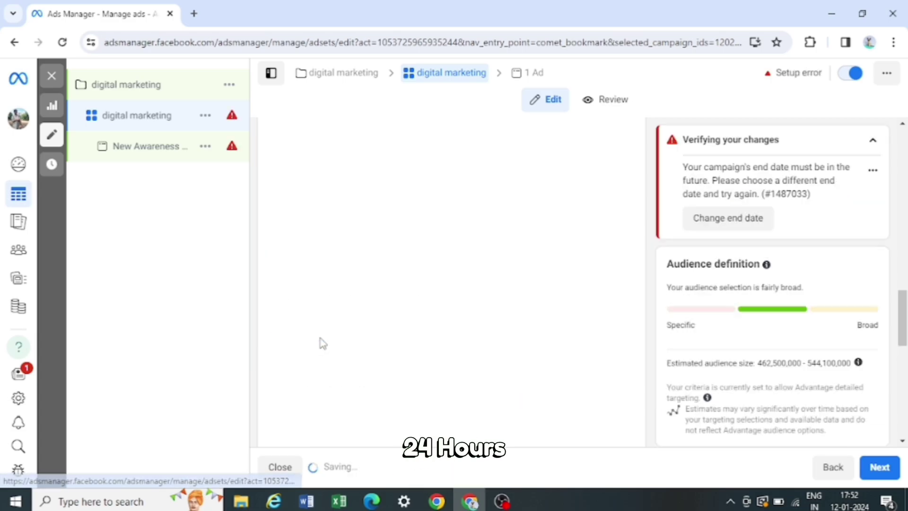
Expand the additional schedule options, turn on running ads on a schedule and select Monday's 12am hour
scroll(363, 301, down, 5)
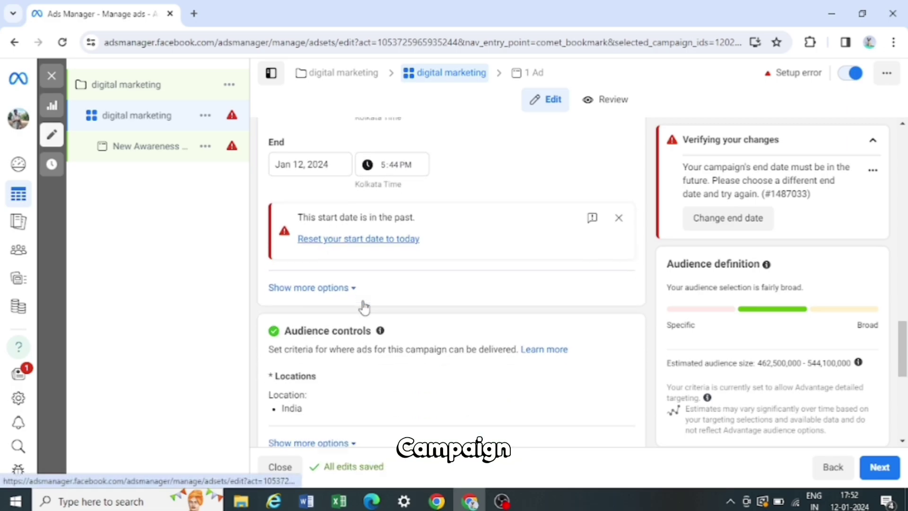
scroll(364, 306, up, 1)
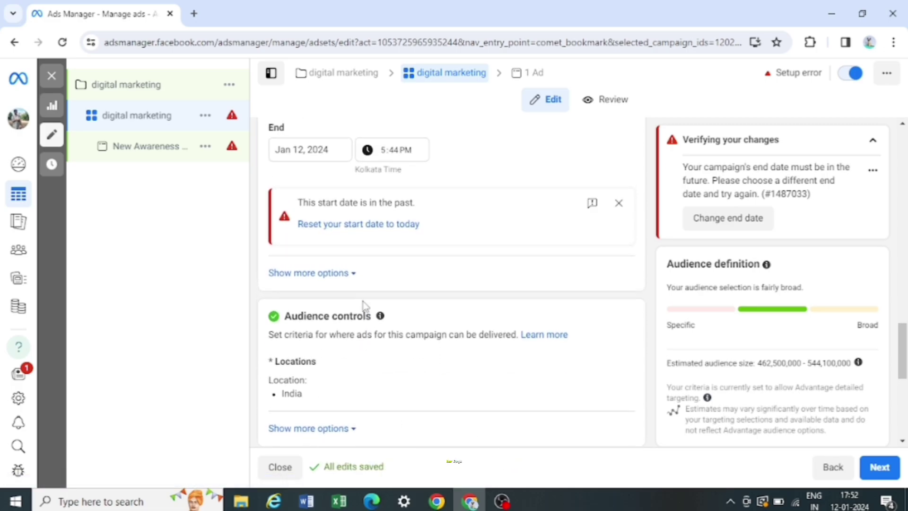
click(327, 278)
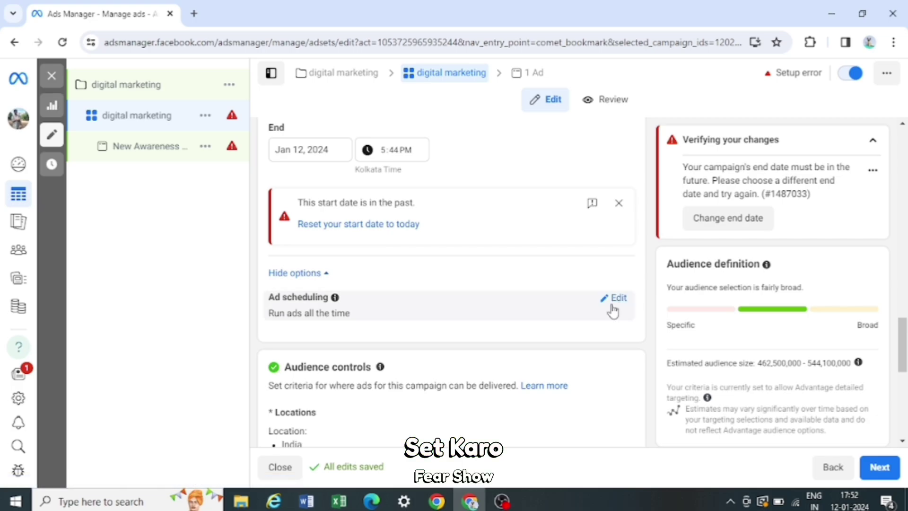
click(614, 303)
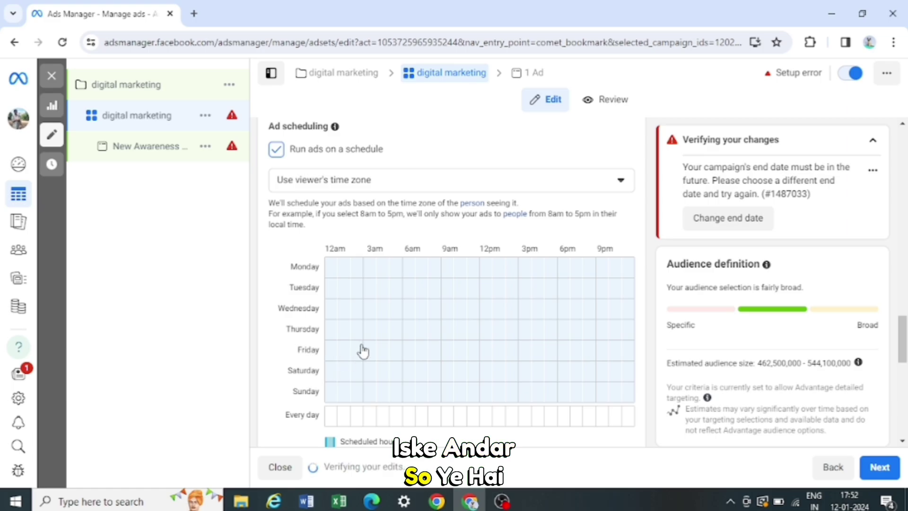
click(334, 272)
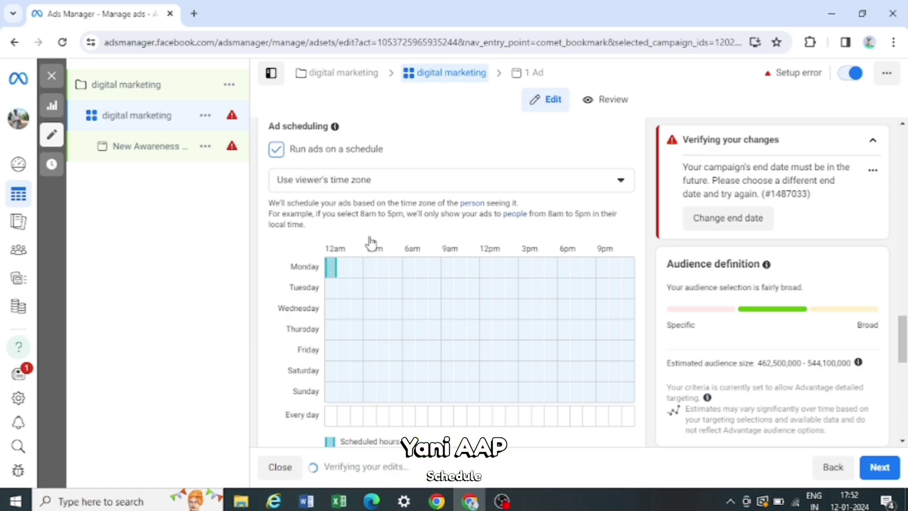
Switch the budget type to Daily Budget and check whether ad scheduling is available with it
scroll(370, 227, up, 5)
scroll(371, 203, up, 8)
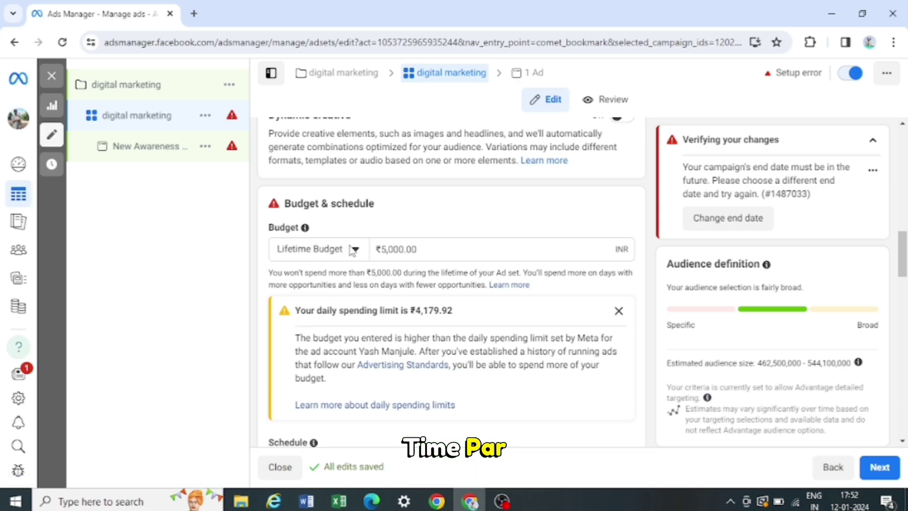
click(352, 250)
click(347, 281)
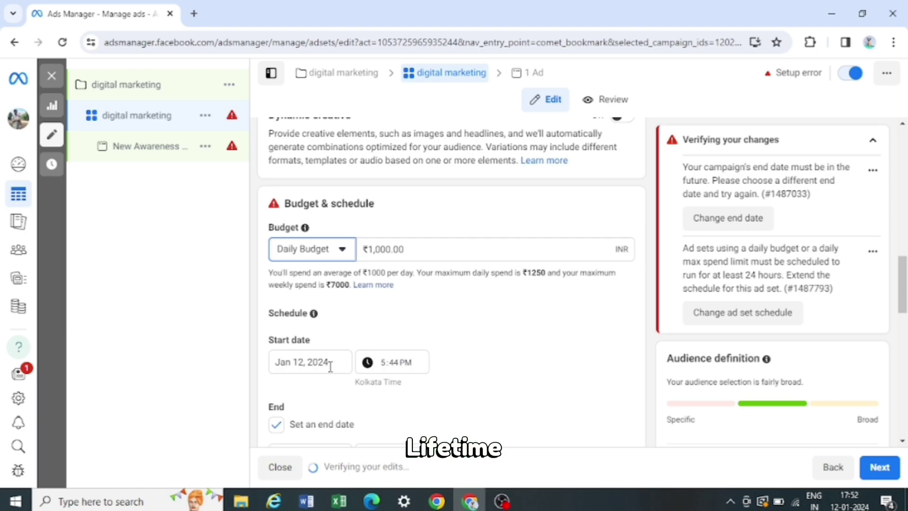
scroll(330, 367, down, 4)
scroll(331, 367, down, 2)
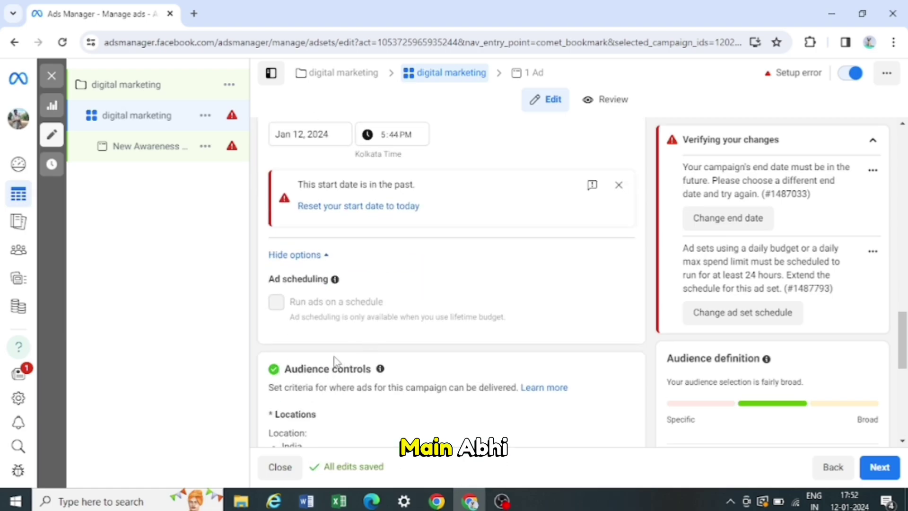
Set the budget type back to Lifetime Budget and turn on running ads on a schedule
scroll(317, 344, up, 4)
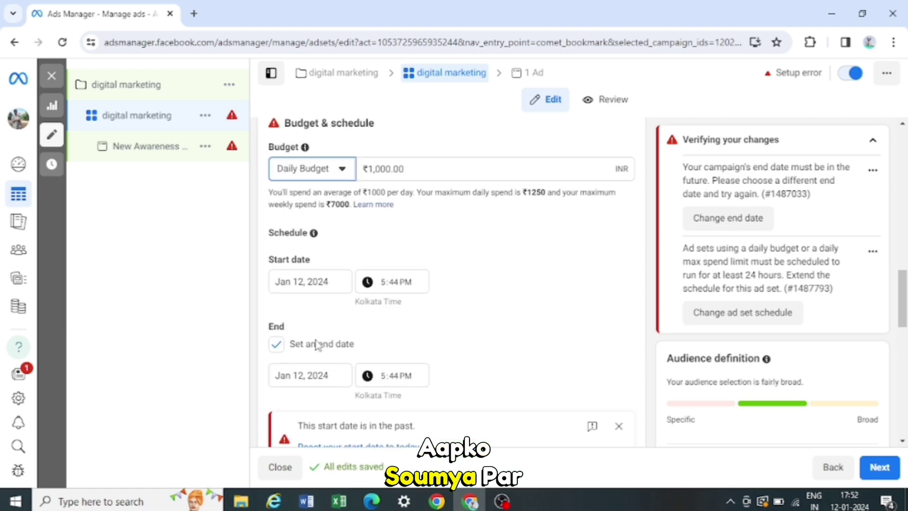
click(342, 217)
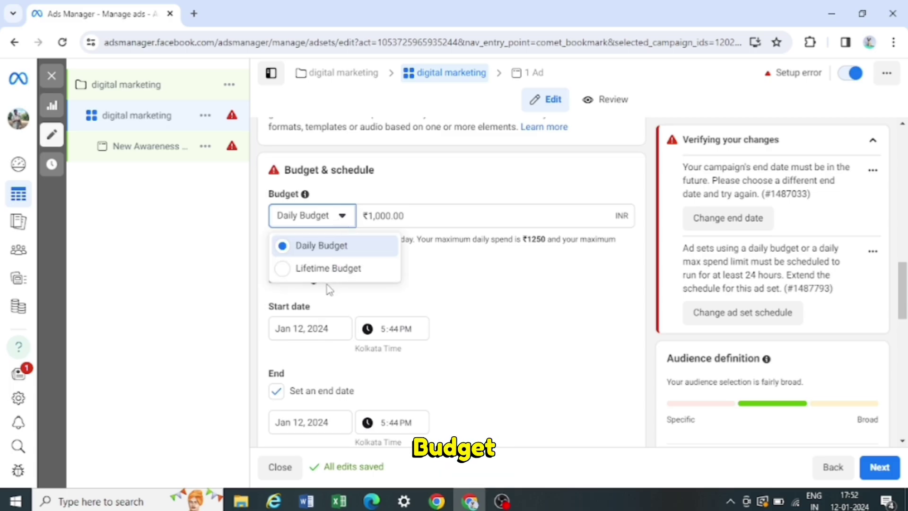
click(330, 269)
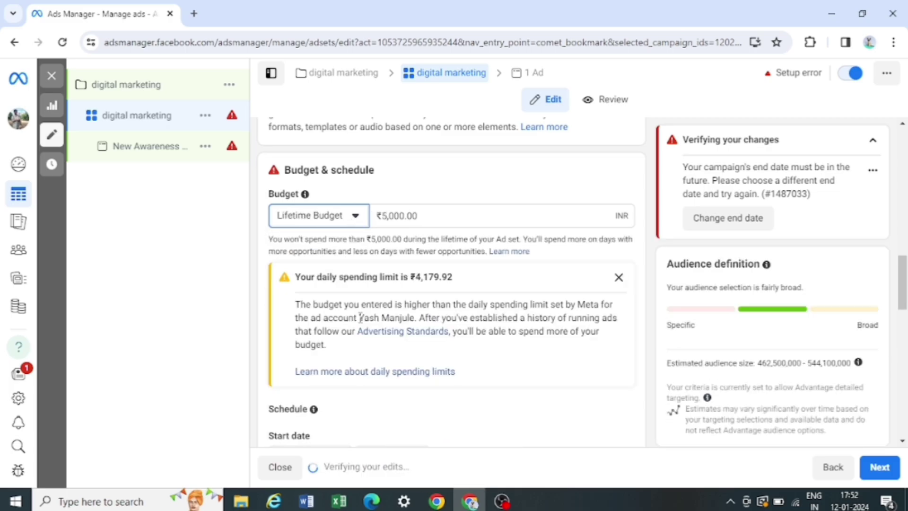
scroll(360, 318, down, 8)
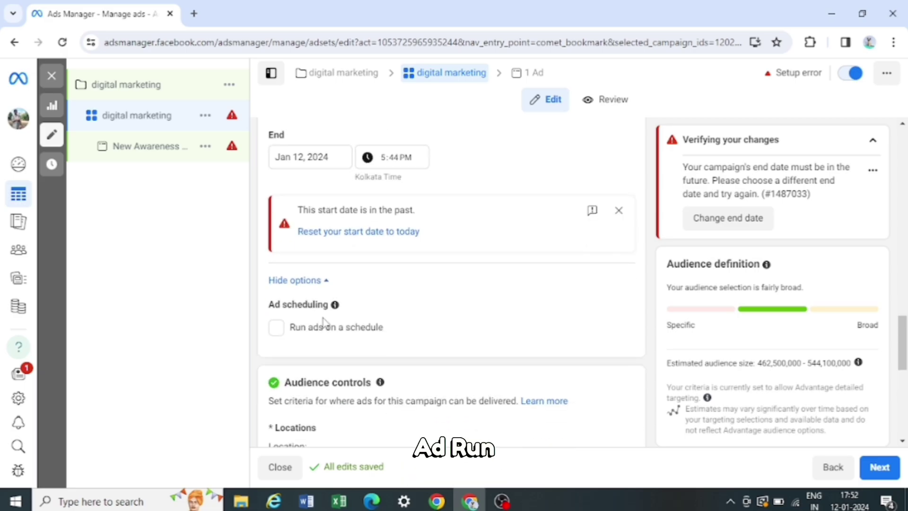
click(284, 333)
Extend Monday's scheduled hours to 12am–3am and clear all of them again
scroll(331, 322, down, 4)
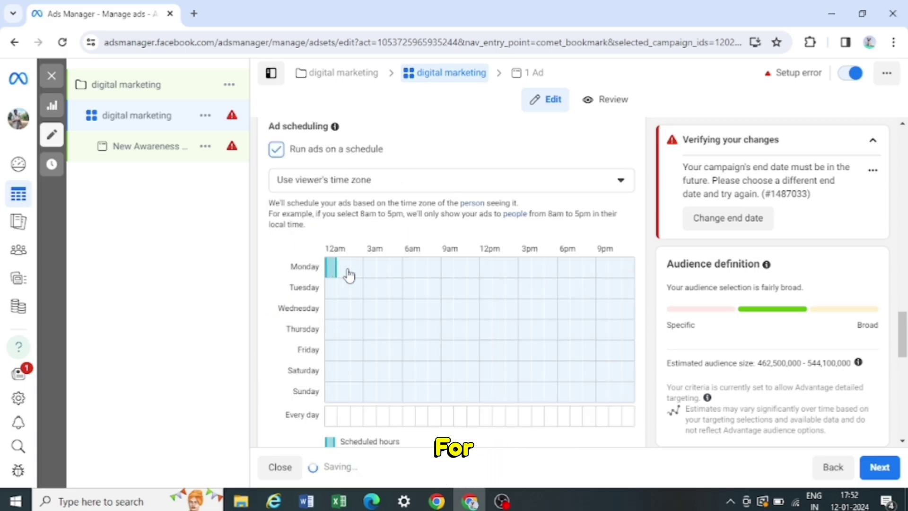
click(348, 274)
click(361, 278)
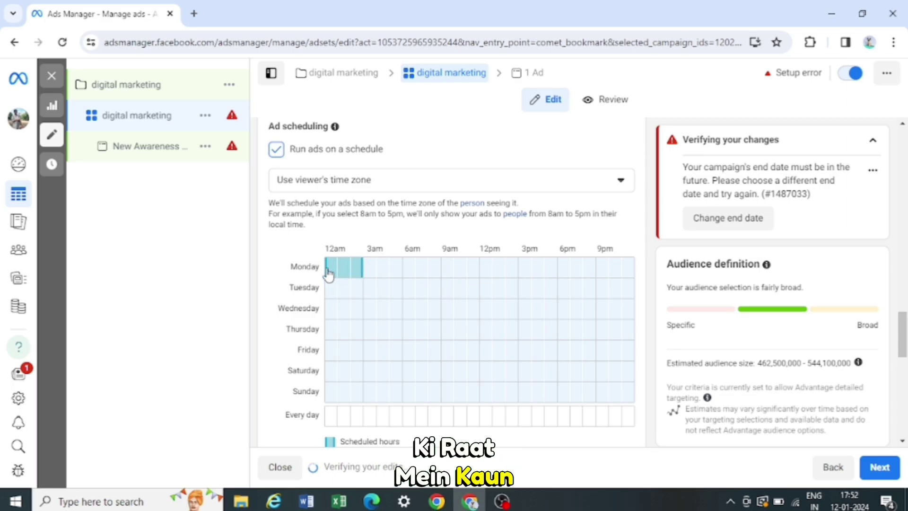
click(333, 270)
click(345, 271)
click(358, 271)
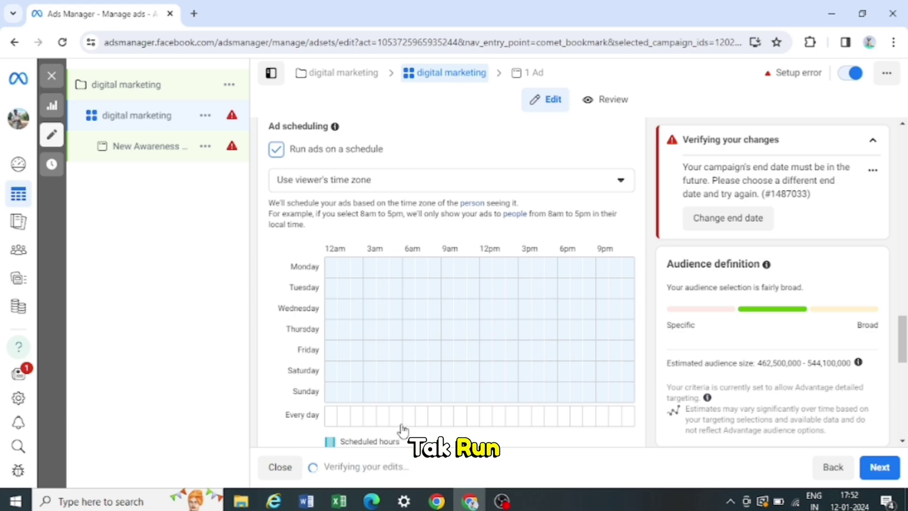
Schedule the ads for every day from 8am to 2pm and from 5pm to 9pm
click(437, 422)
click(452, 425)
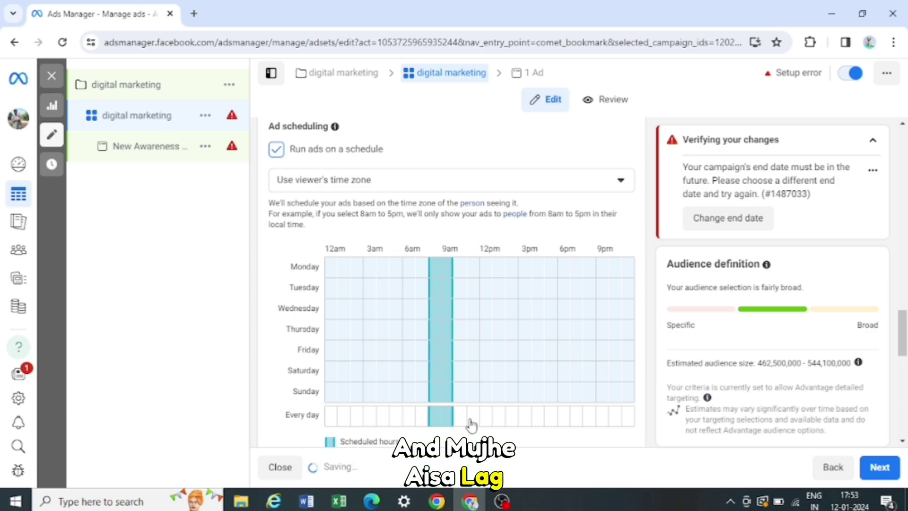
click(459, 424)
click(472, 425)
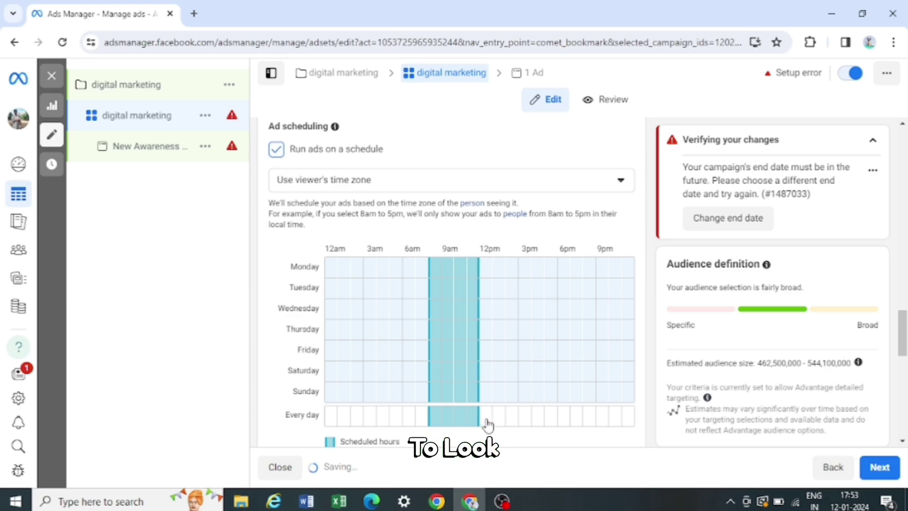
click(488, 424)
click(502, 425)
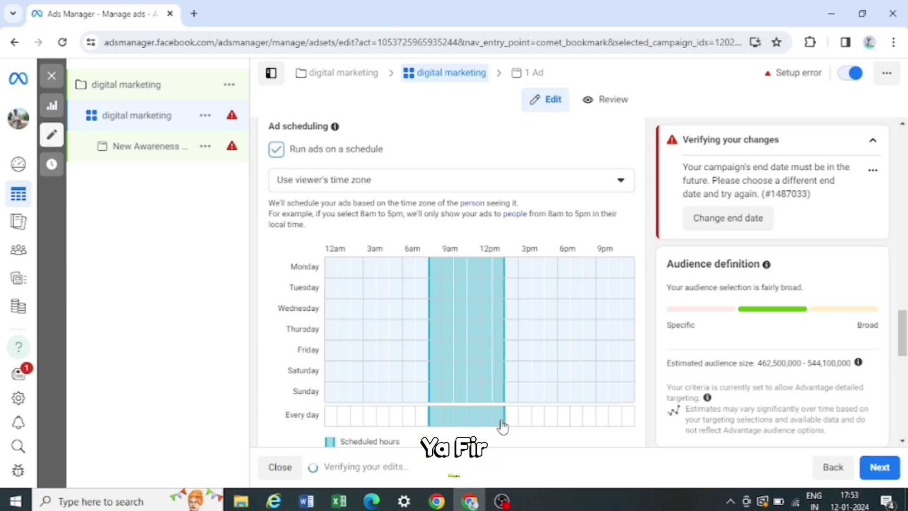
click(554, 422)
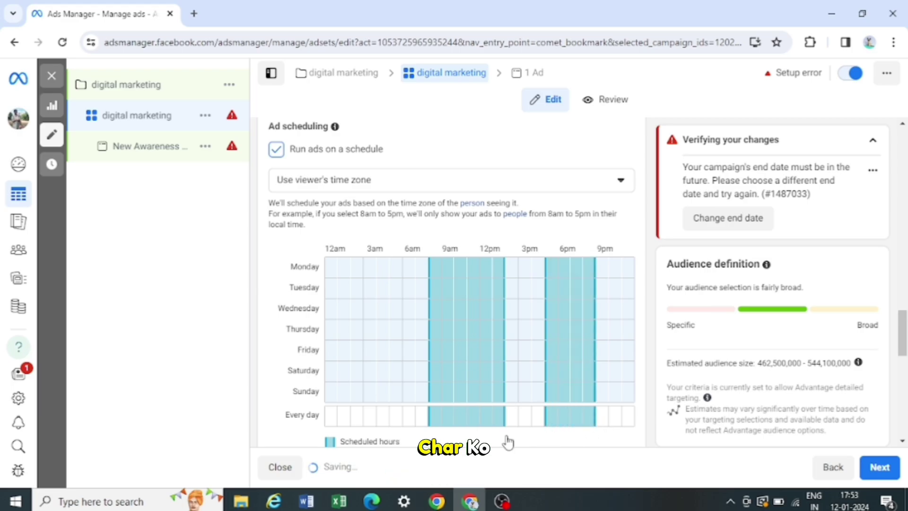
Expand the audience control options, remove India from the targeted locations and activate the location search
scroll(509, 443, down, 8)
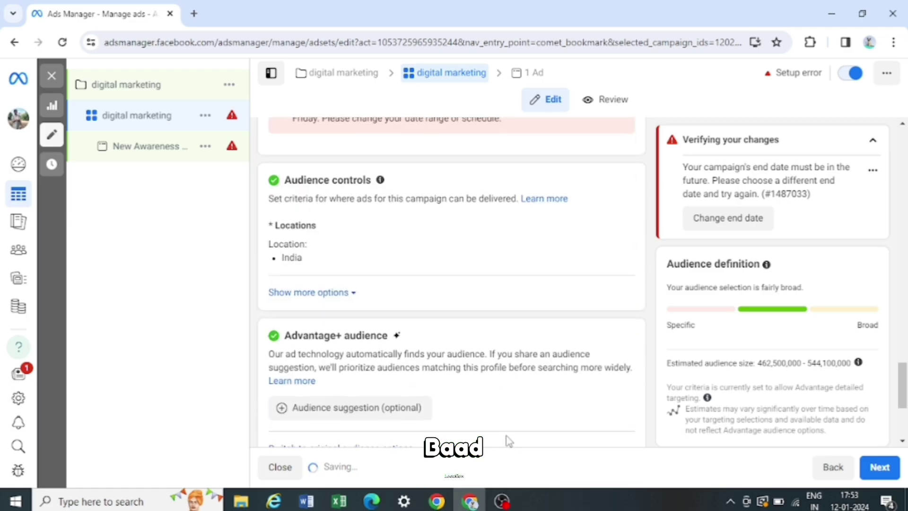
click(342, 293)
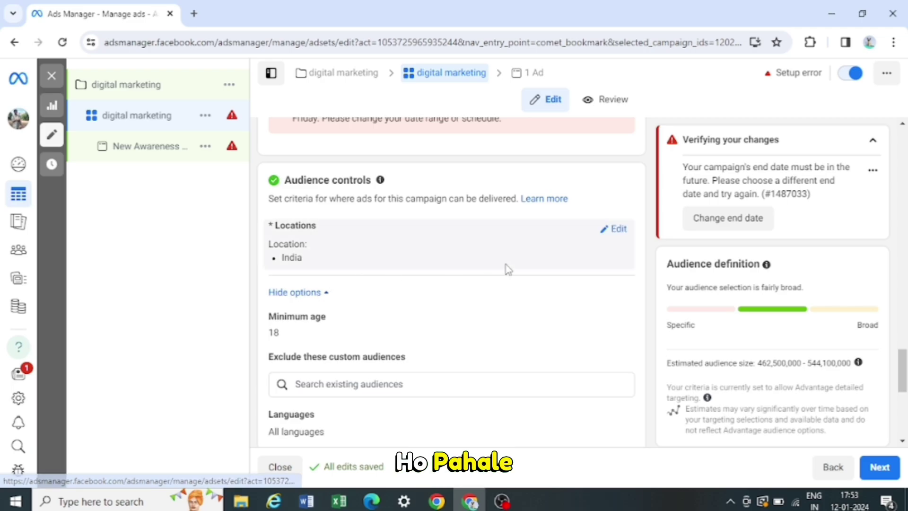
click(616, 229)
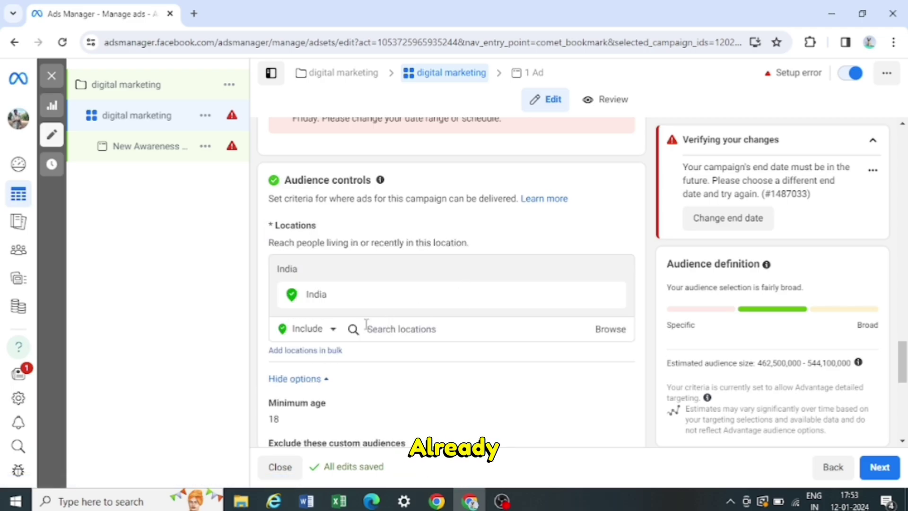
click(363, 299)
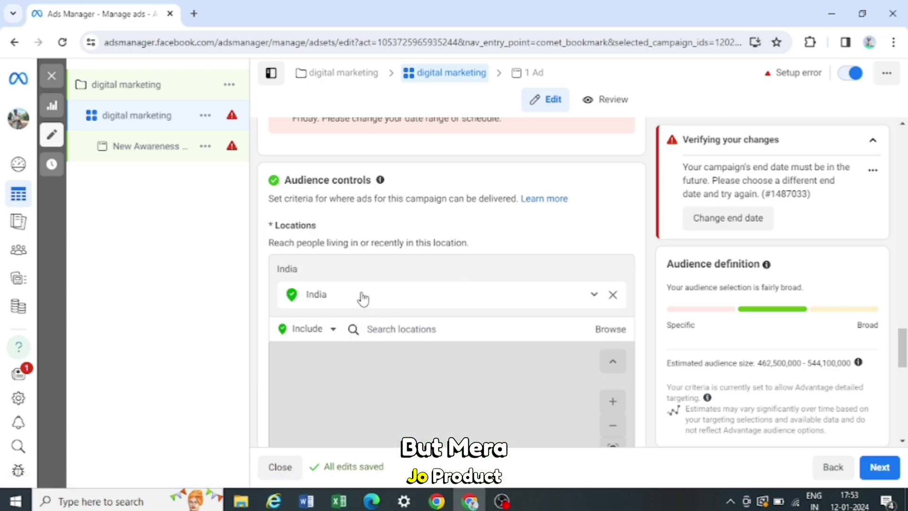
scroll(363, 299, down, 2)
click(612, 204)
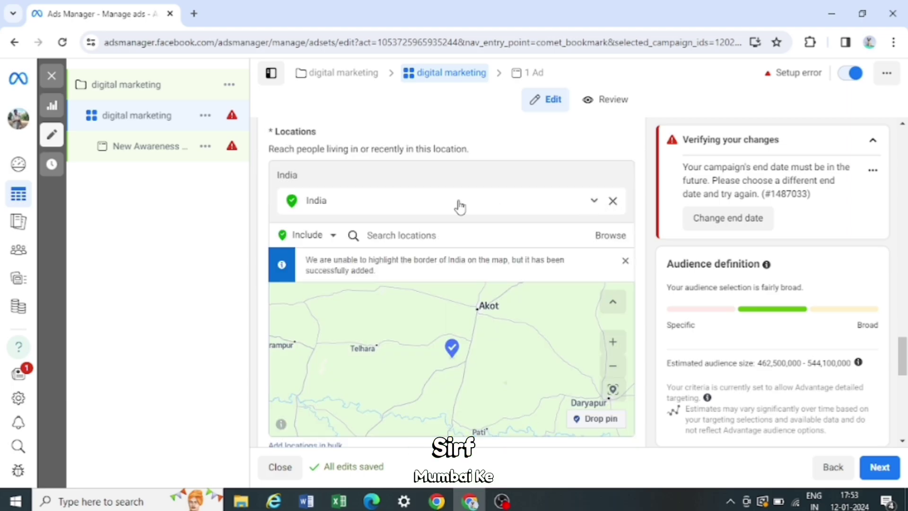
click(449, 209)
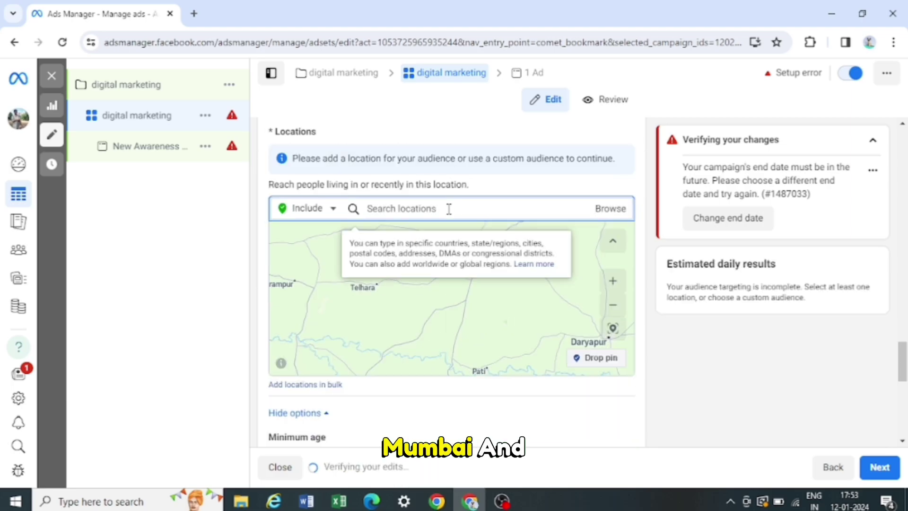
Add Mumbai, Maharashtra and Thane, Maharashtra to the included audience locations
text(mumbai)
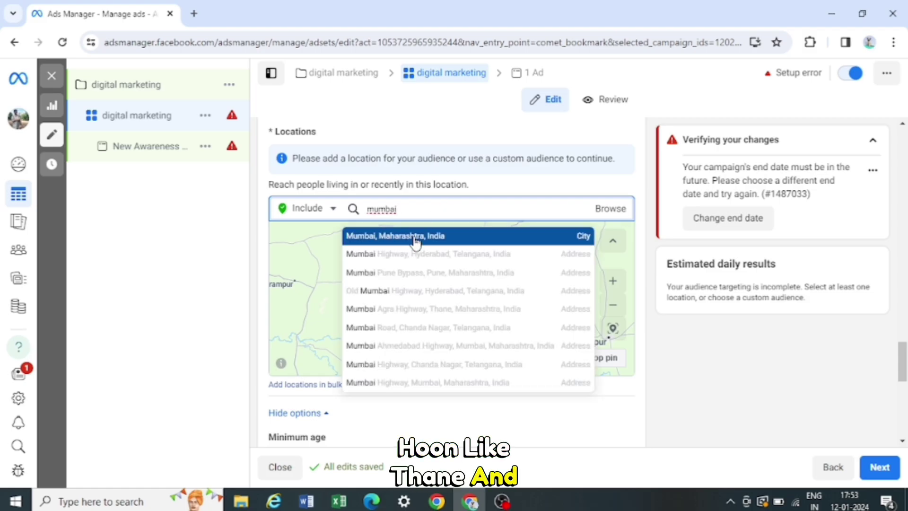
click(416, 236)
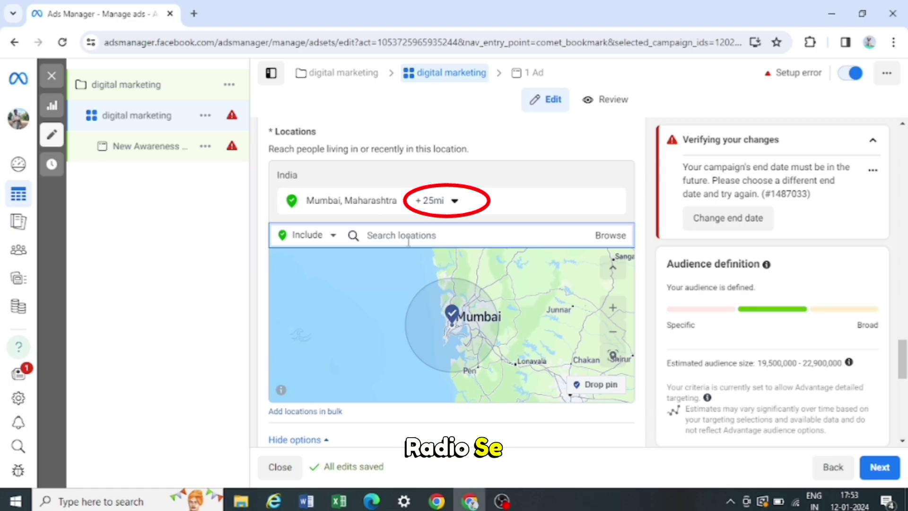
text(thane)
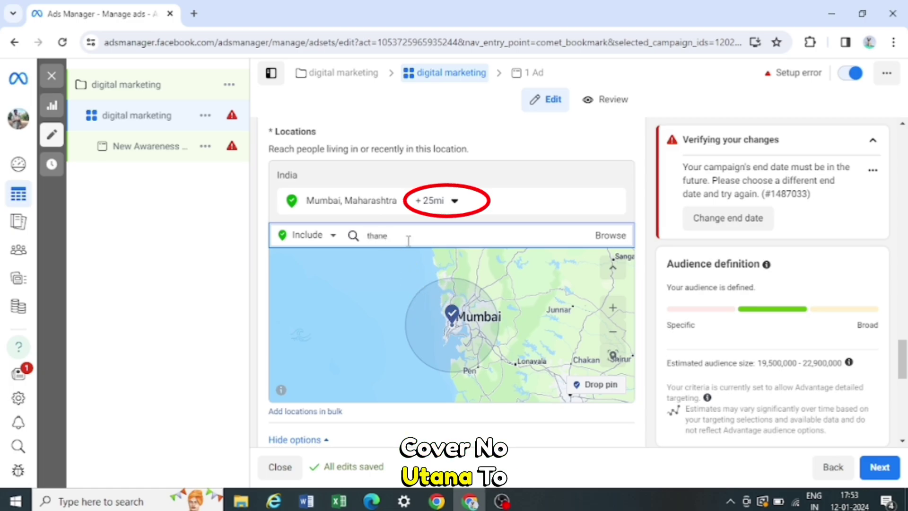
click(409, 263)
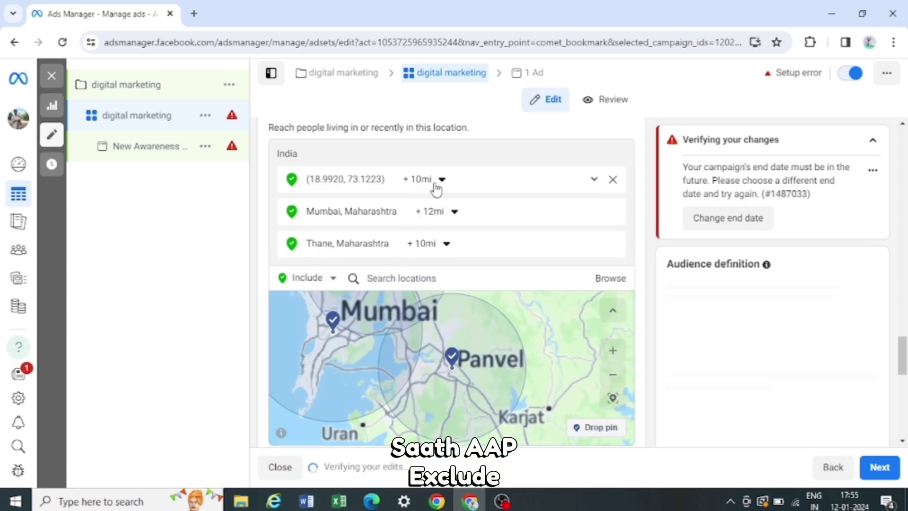
Reduce the radius around the dropped pin at Panvel to 1 mi and exclude Dadar East from the targeted locations
click(435, 180)
mouse_move(416, 226)
mouse_down()
mouse_move(434, 225)
mouse_move(404, 222)
mouse_up()
click(307, 278)
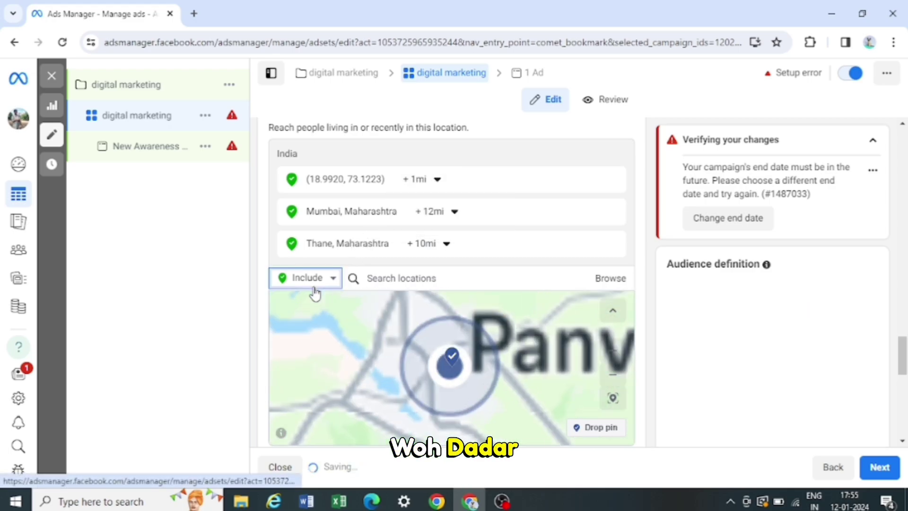
click(315, 317)
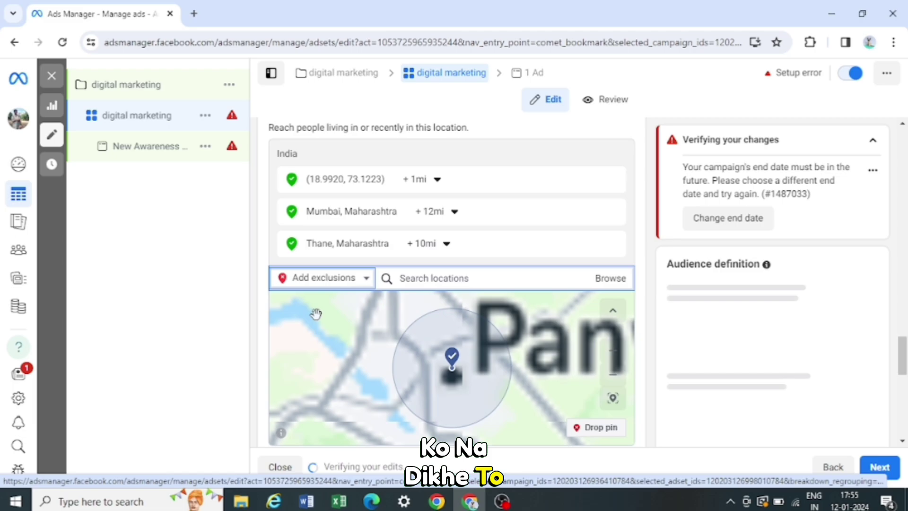
click(407, 276)
text(dadar)
click(449, 367)
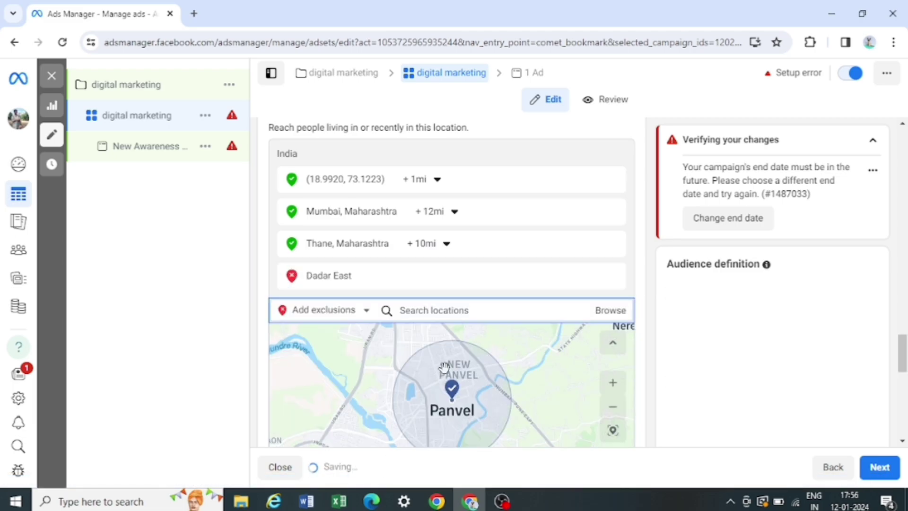
Switch back to including locations, add postal code 400099 and inspect its area on the map
click(364, 311)
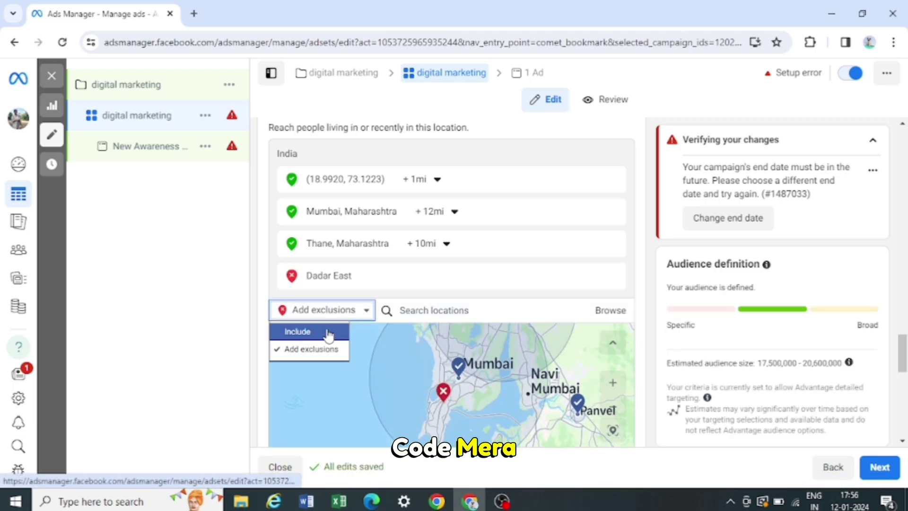
click(324, 331)
text(4000)
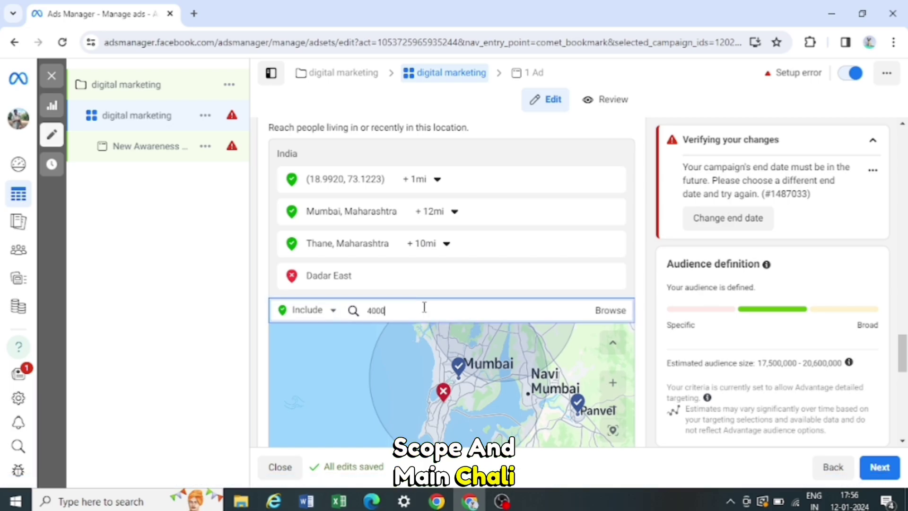
text(99)
key(Return)
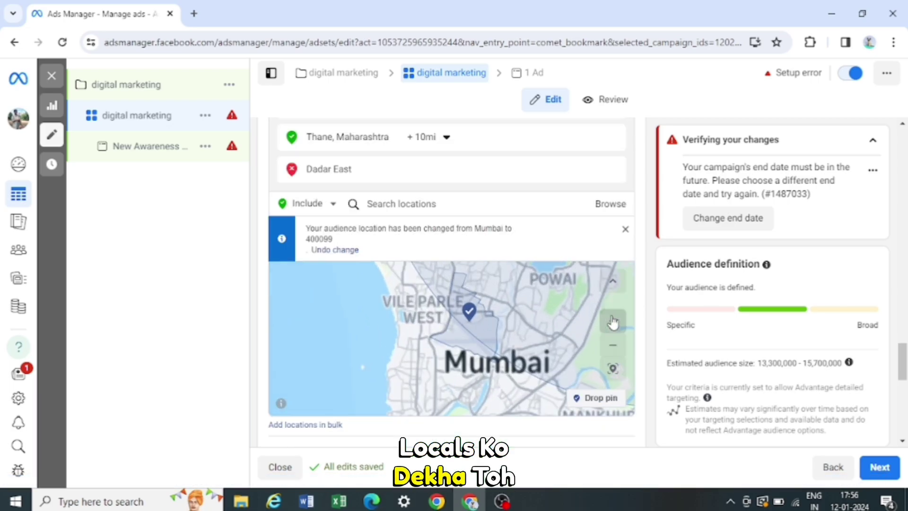
scroll(546, 317, up, 2)
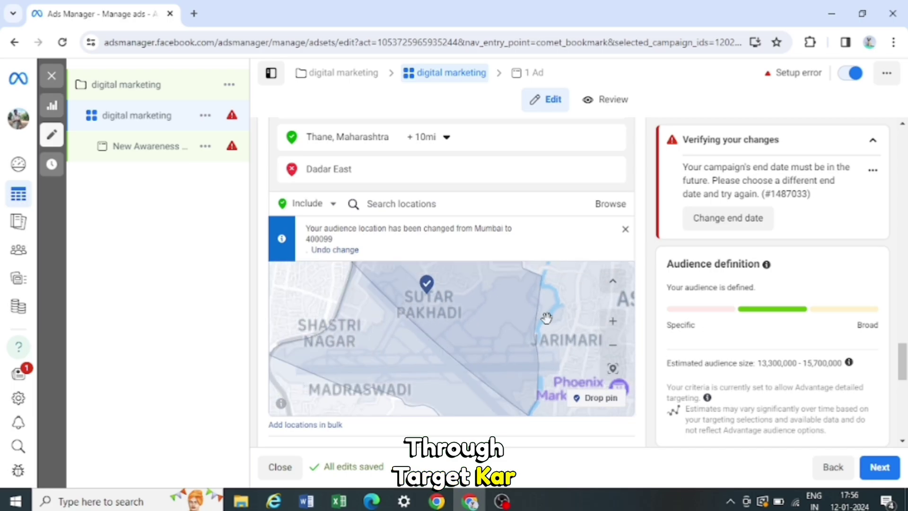
scroll(547, 318, down, 2)
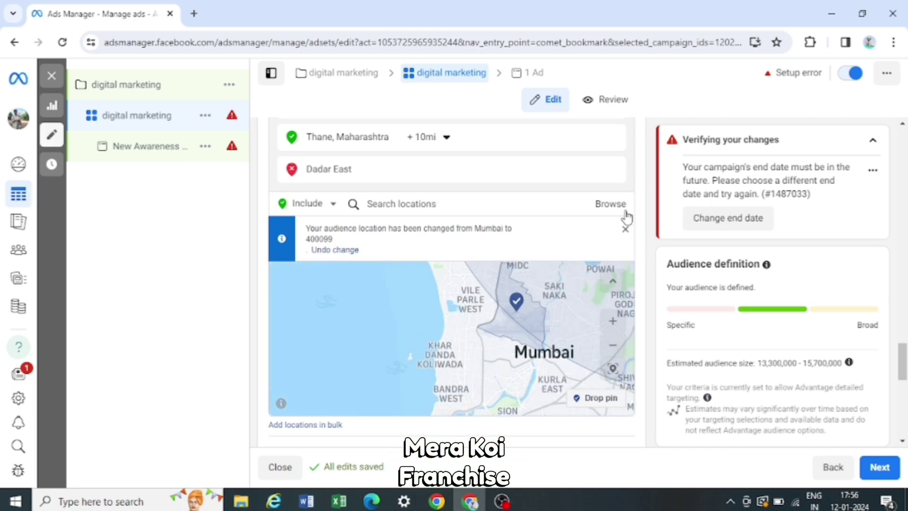
Try to match 400099, 400011 and 400001 as bulk locations with the location type Regions or states
scroll(626, 217, down, 2)
scroll(462, 378, down, 1)
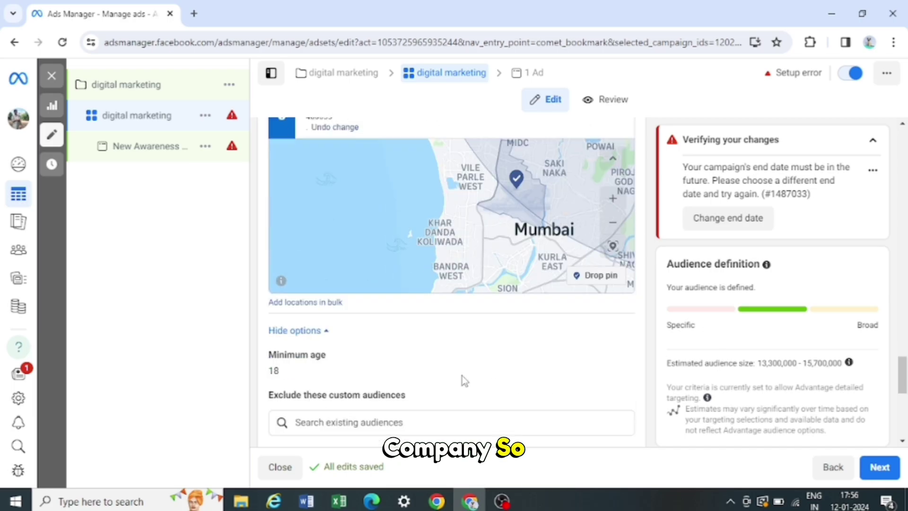
click(327, 302)
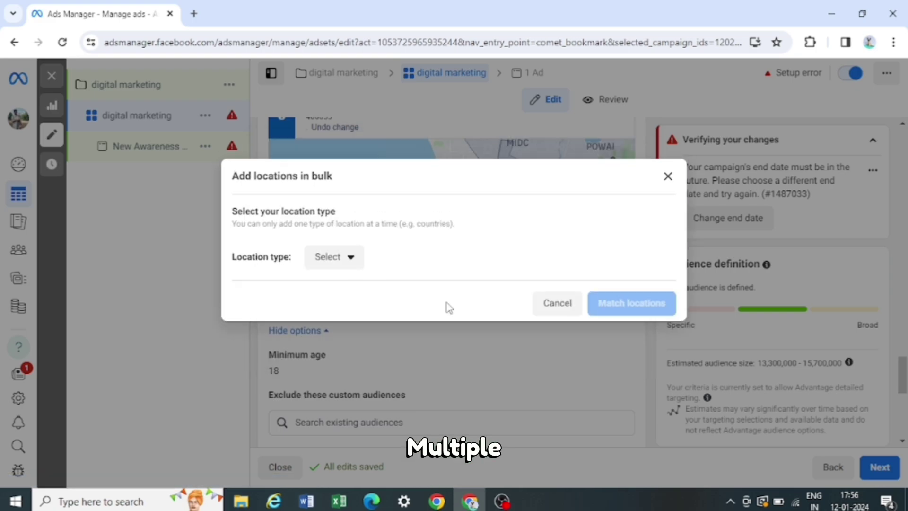
click(351, 265)
click(364, 315)
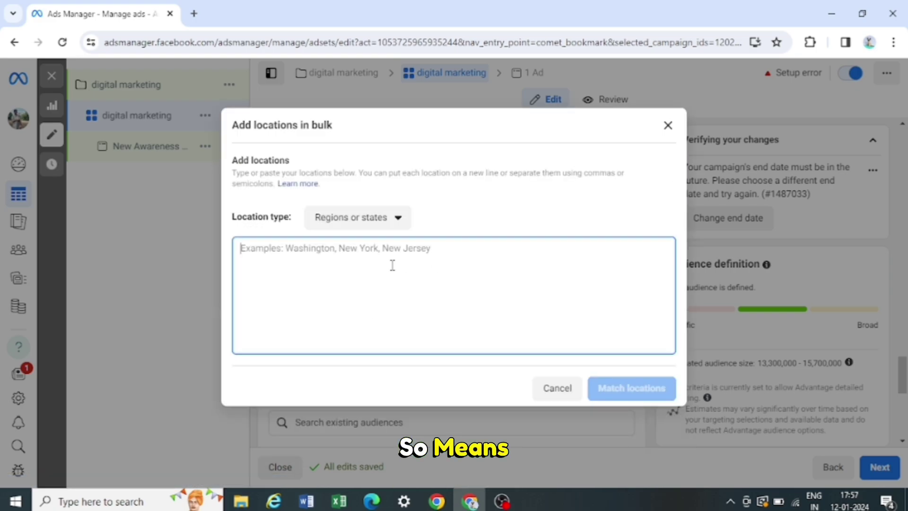
text(400099)
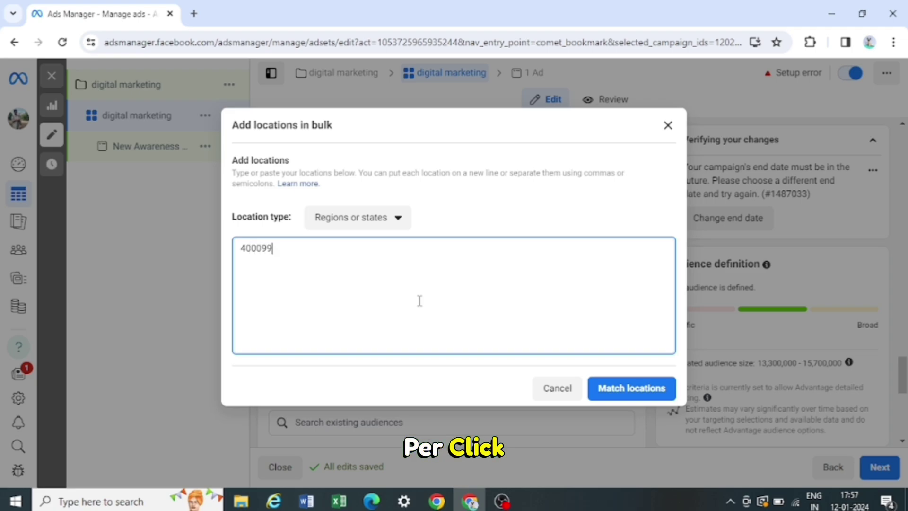
key(Return)
text(40001)
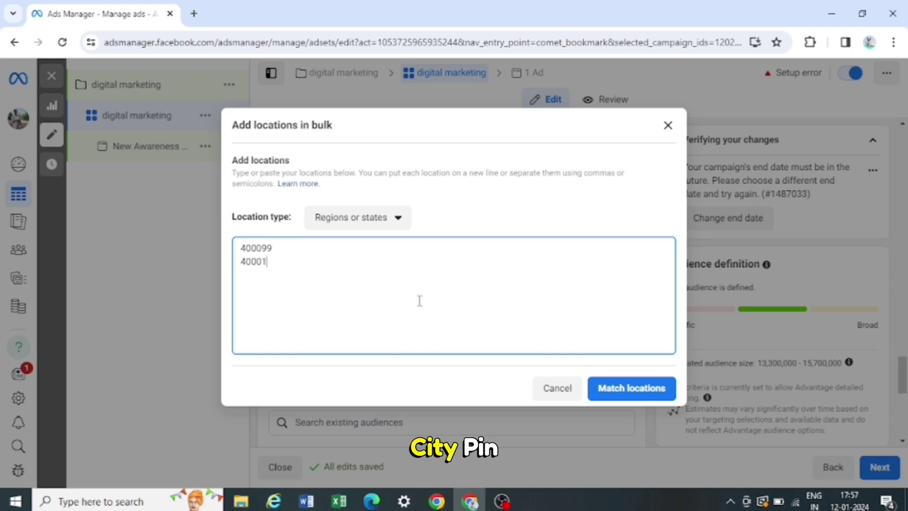
text(1)
key(Return)
text(4000)
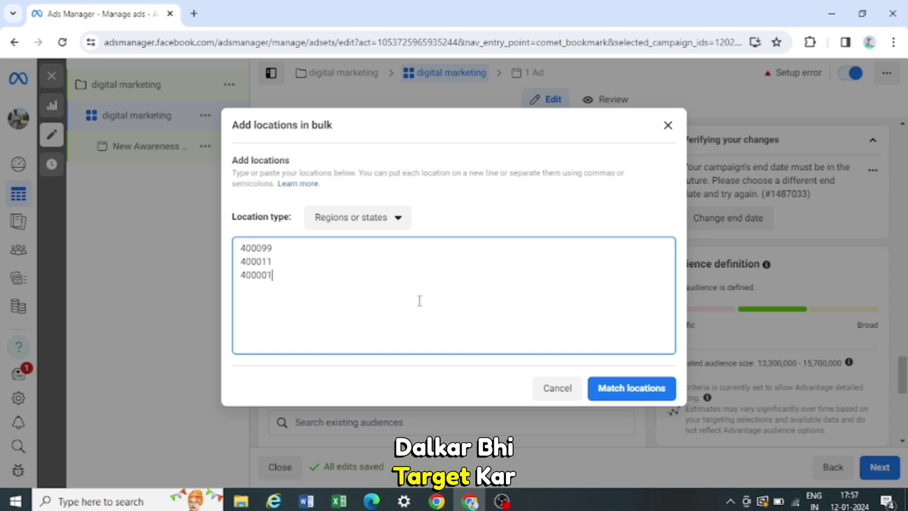
click(592, 389)
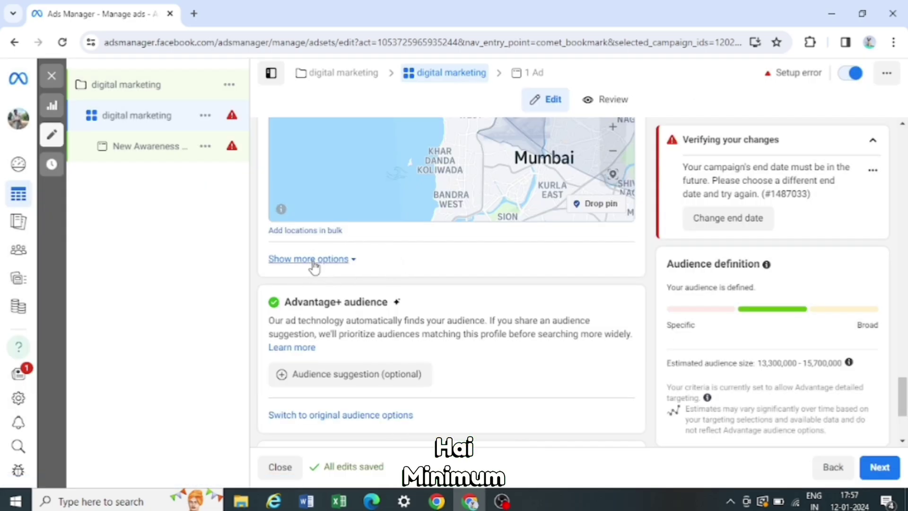
Show the additional audience control options and set the minimum age to 20
click(313, 262)
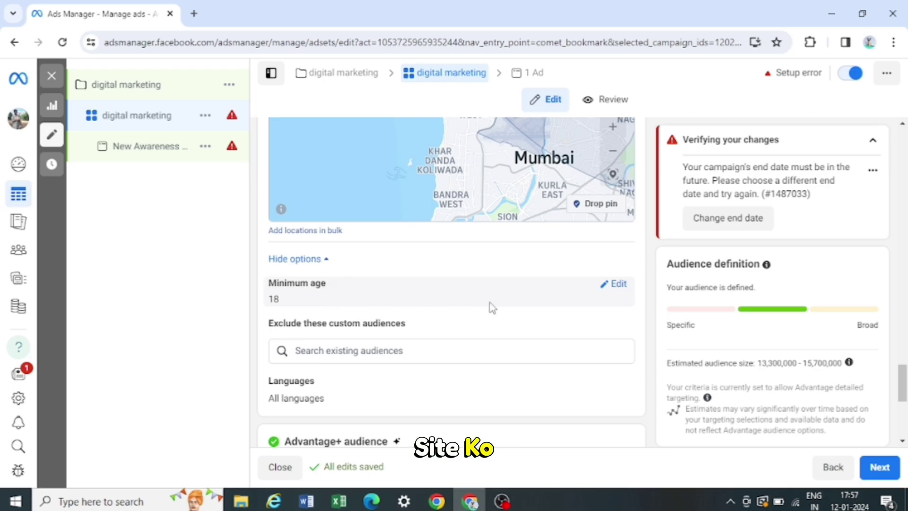
click(618, 283)
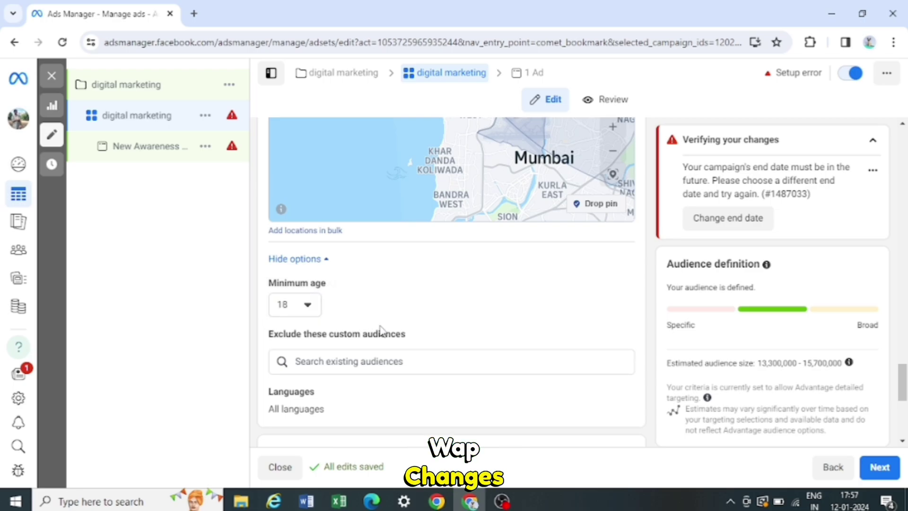
click(306, 310)
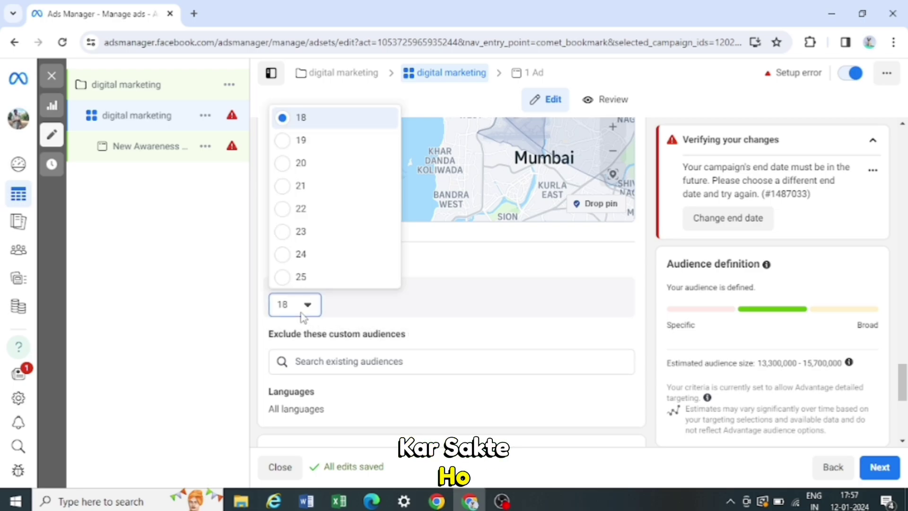
click(321, 163)
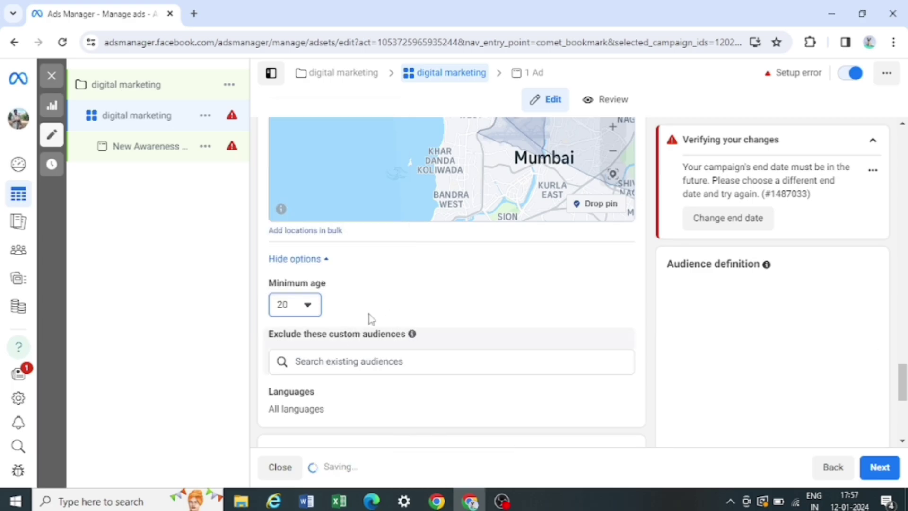
Check the existing custom audiences available for exclusion and open the audience languages for editing
click(376, 366)
scroll(399, 348, down, 2)
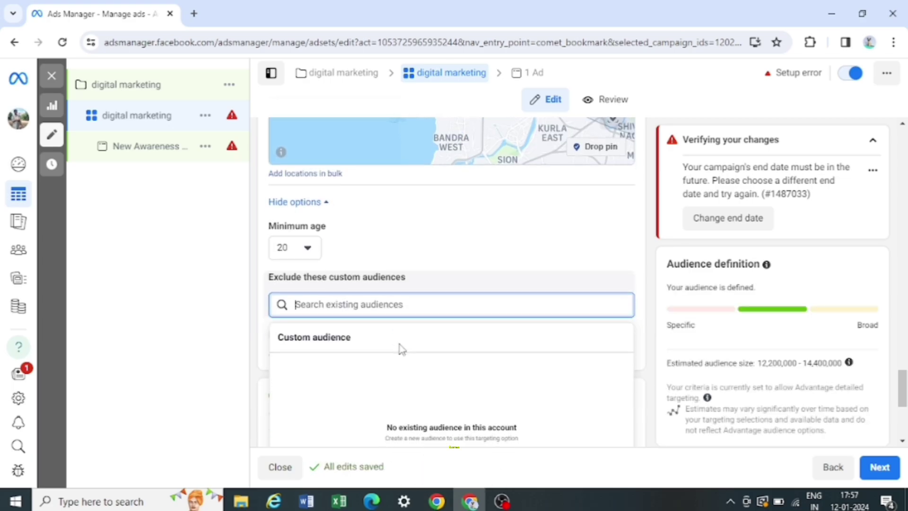
click(466, 232)
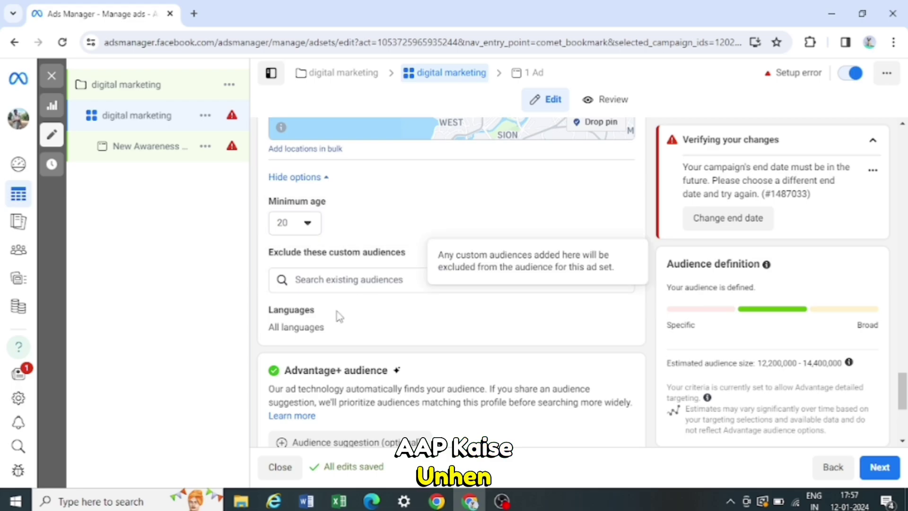
click(616, 313)
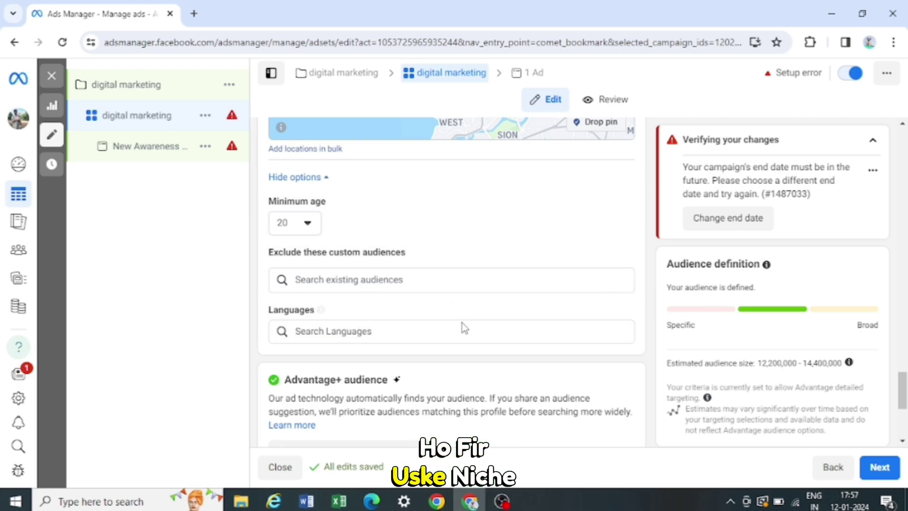
scroll(462, 324, down, 1)
click(444, 305)
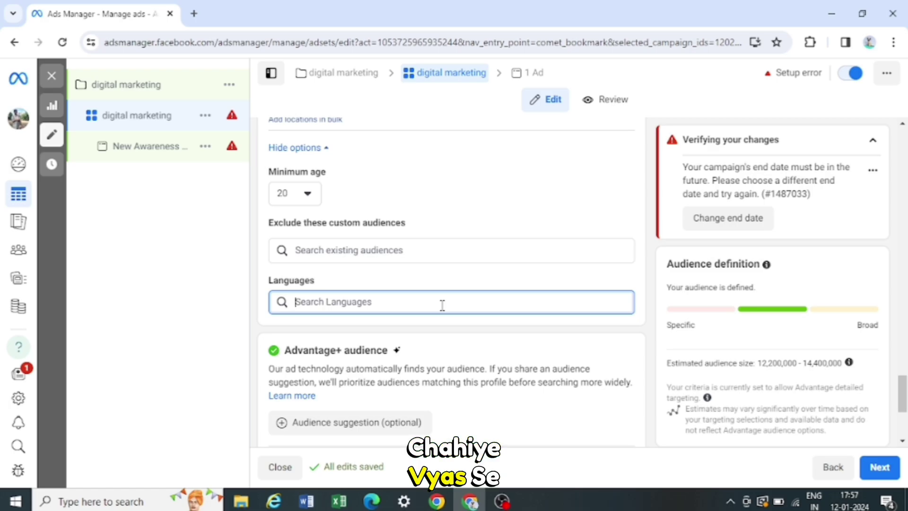
Keep the Advantage+ audience instead of the original audience options and expand its optional audience suggestion settings
scroll(442, 305, down, 3)
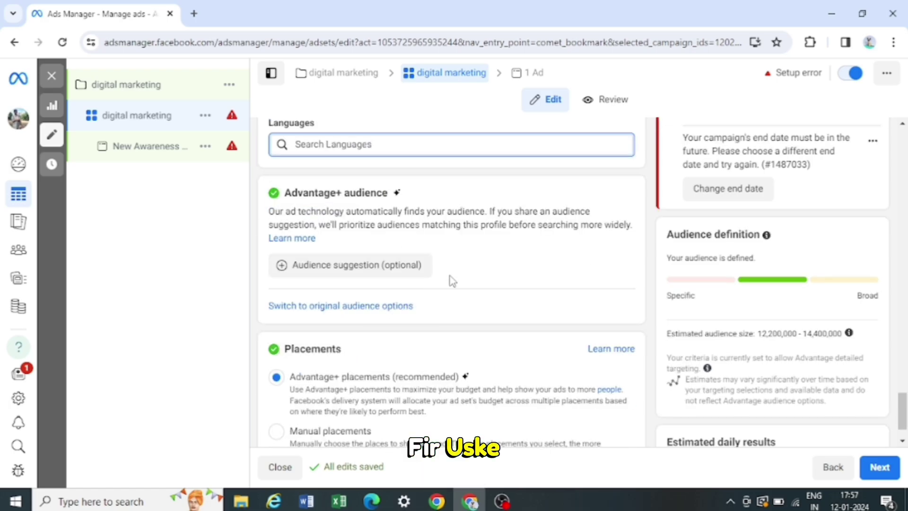
click(357, 308)
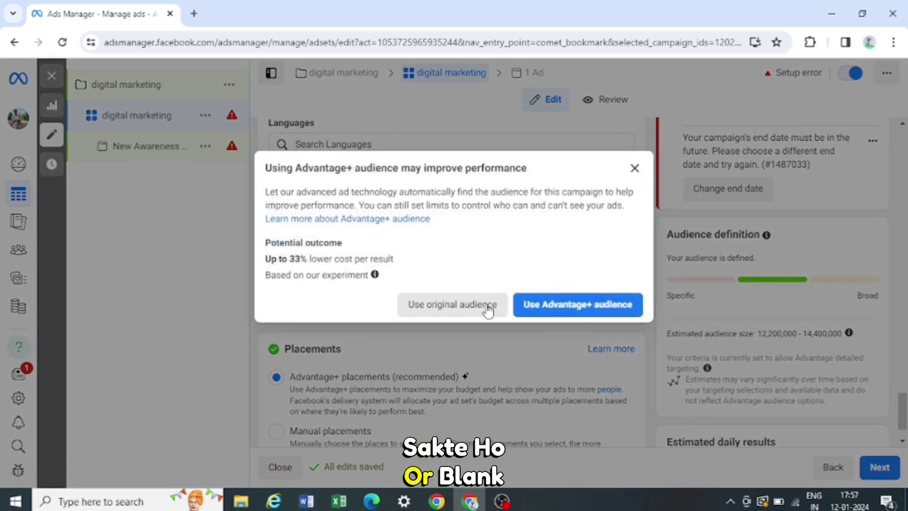
click(529, 307)
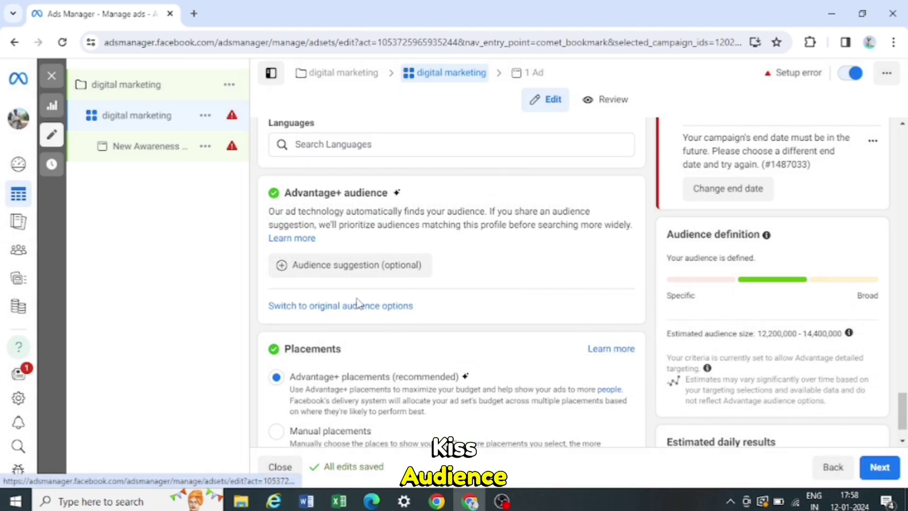
click(344, 272)
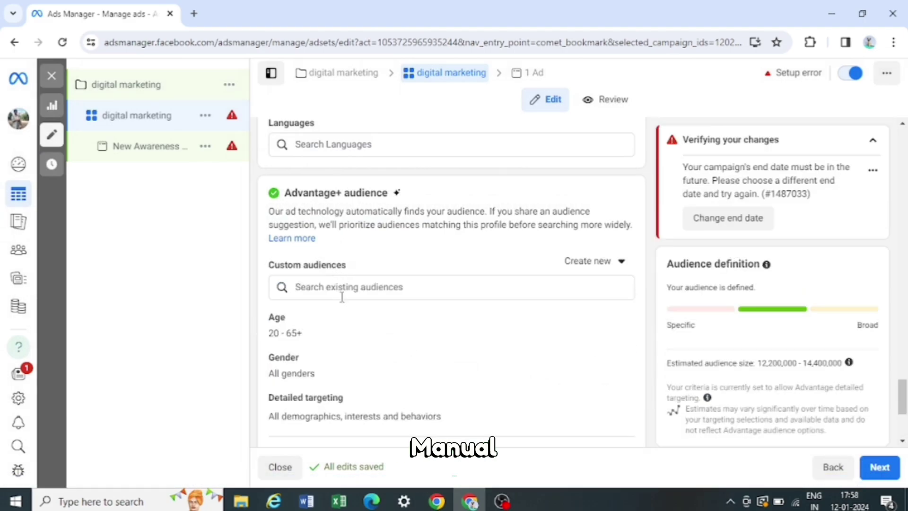
scroll(372, 313, down, 1)
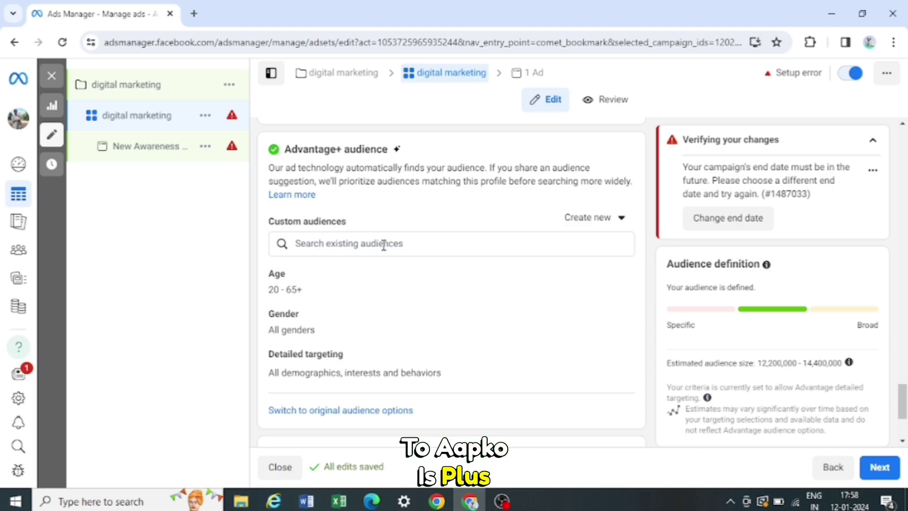
Examine the available sources for a new custom audience and close the selection without choosing one
click(601, 218)
click(584, 268)
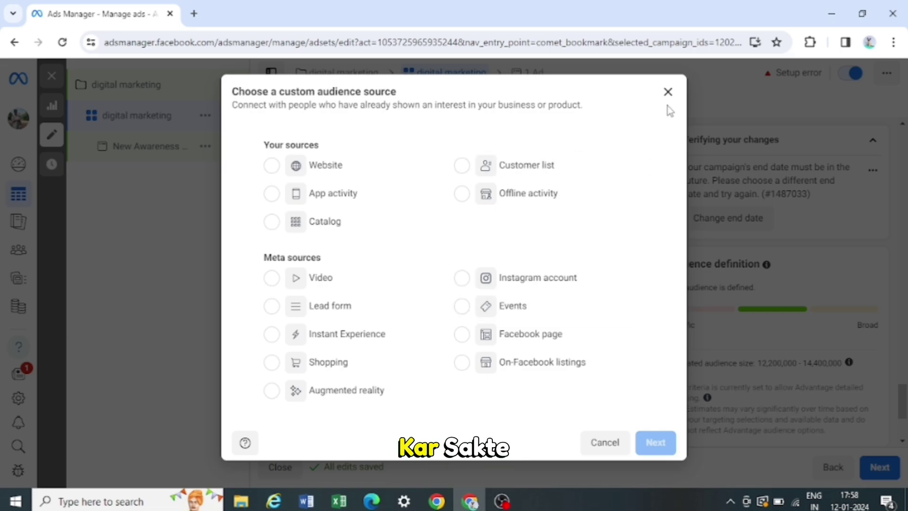
click(668, 91)
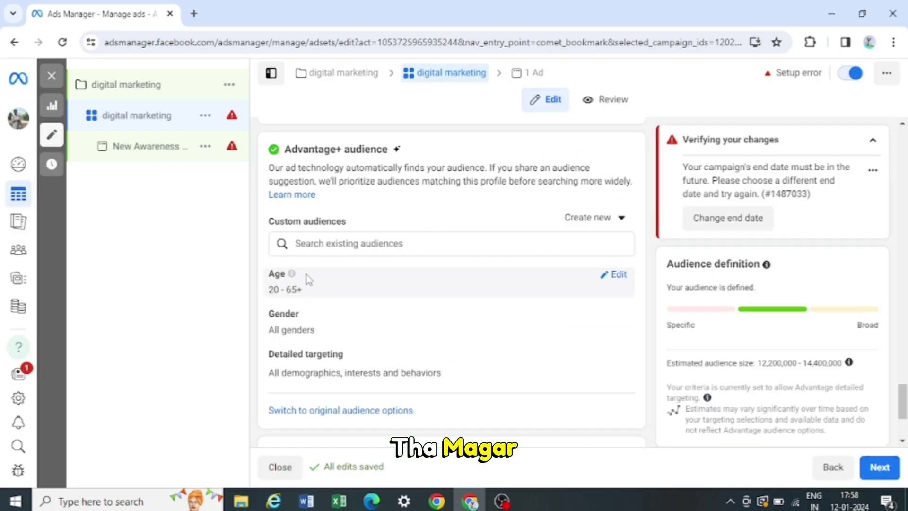
Set the suggested audience's maximum age to 40 and keep All as the suggested gender
click(617, 275)
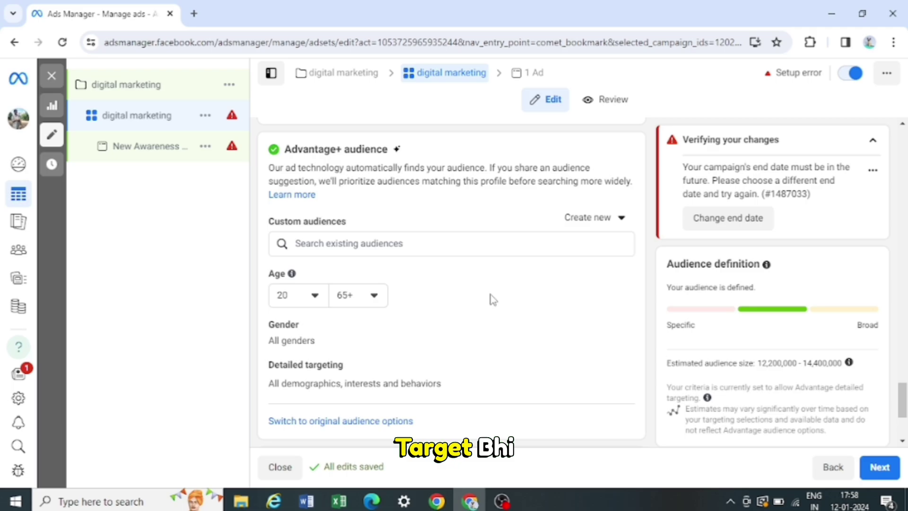
click(378, 303)
scroll(365, 249, up, 8)
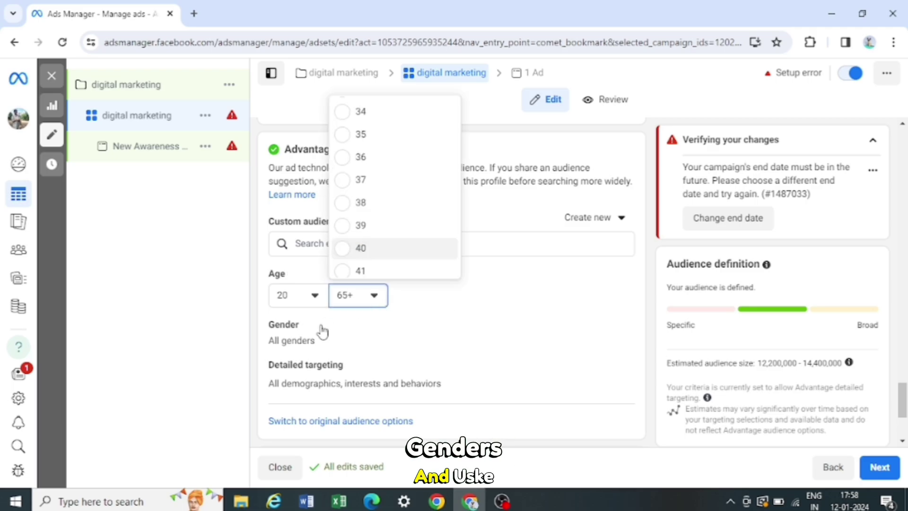
click(365, 249)
click(616, 325)
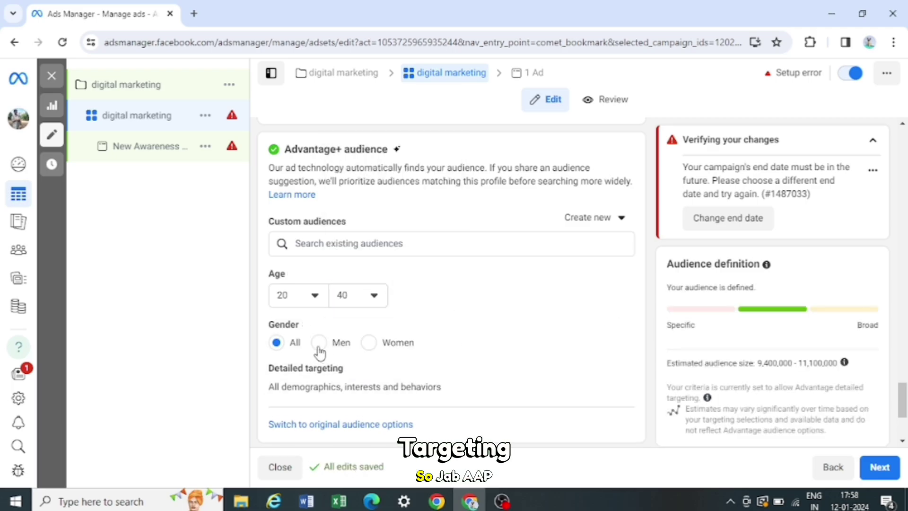
click(342, 358)
click(276, 344)
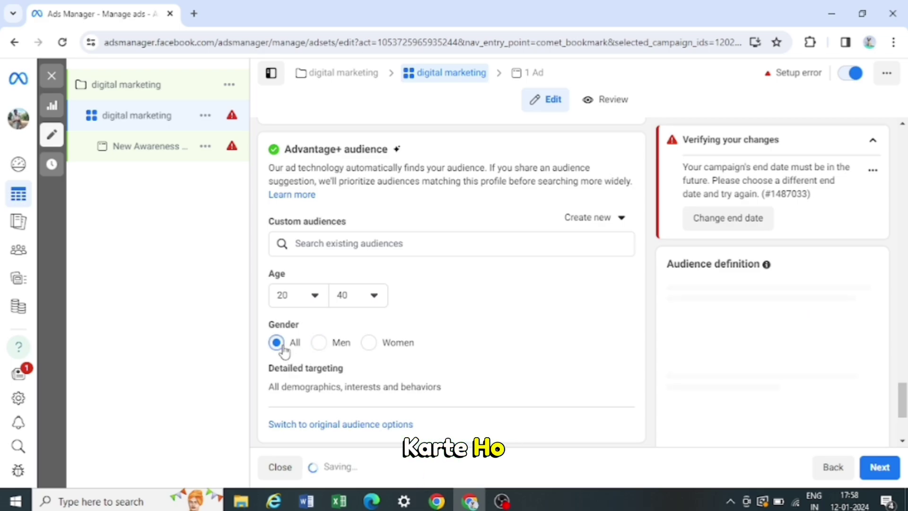
Open detailed targeting for editing and browse its Demographics and Interests categories without selecting any
scroll(489, 362, down, 1)
click(615, 326)
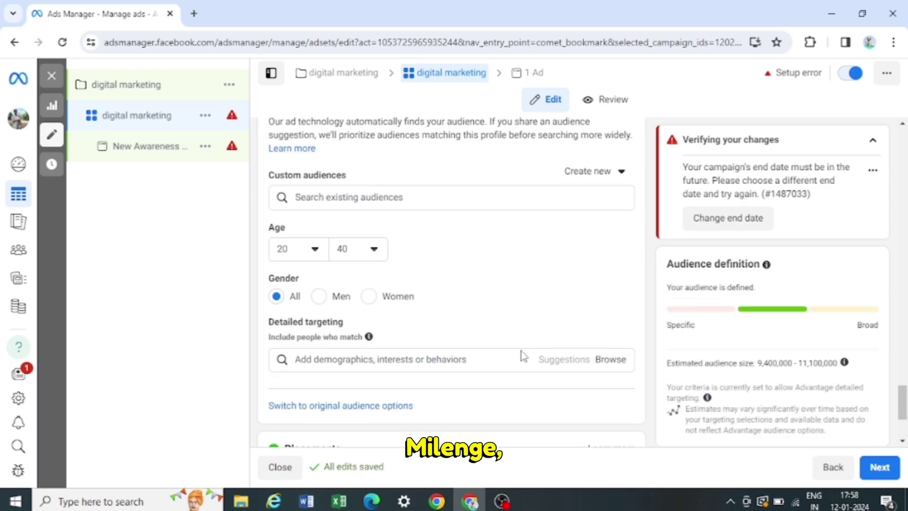
scroll(520, 355, down, 1)
click(608, 300)
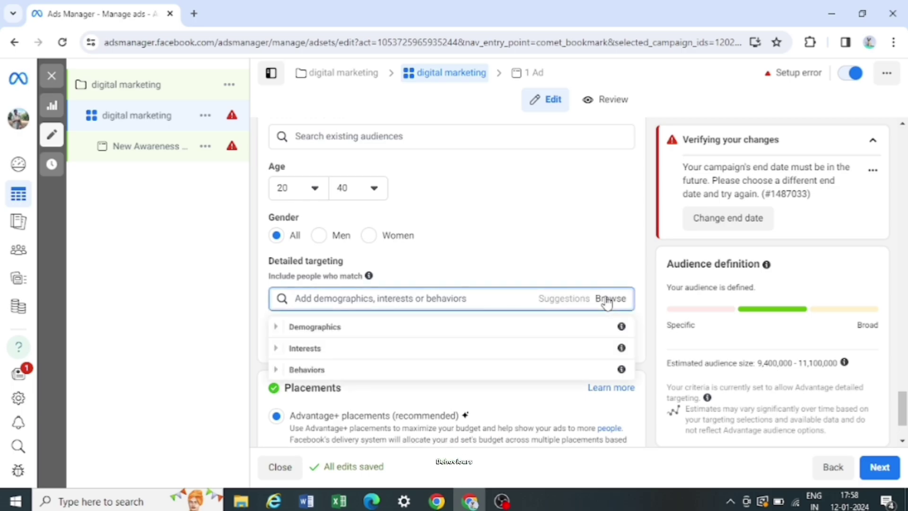
click(275, 334)
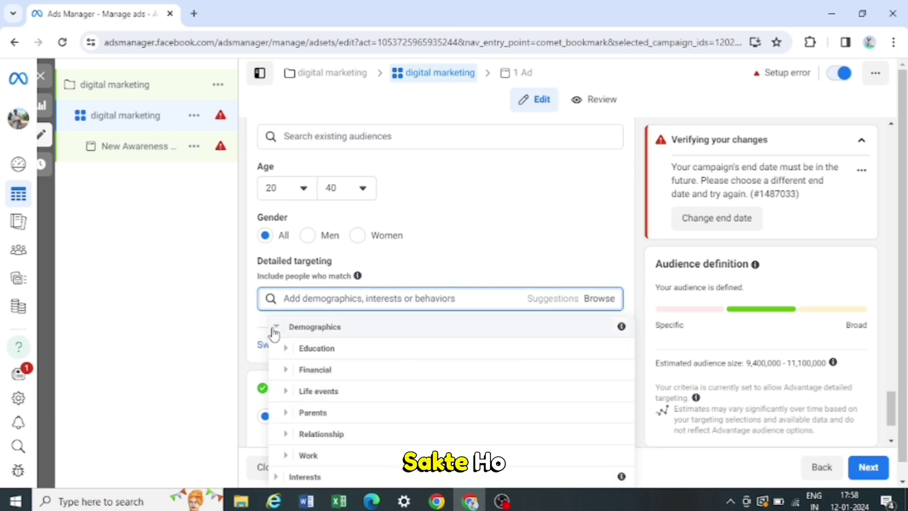
click(275, 334)
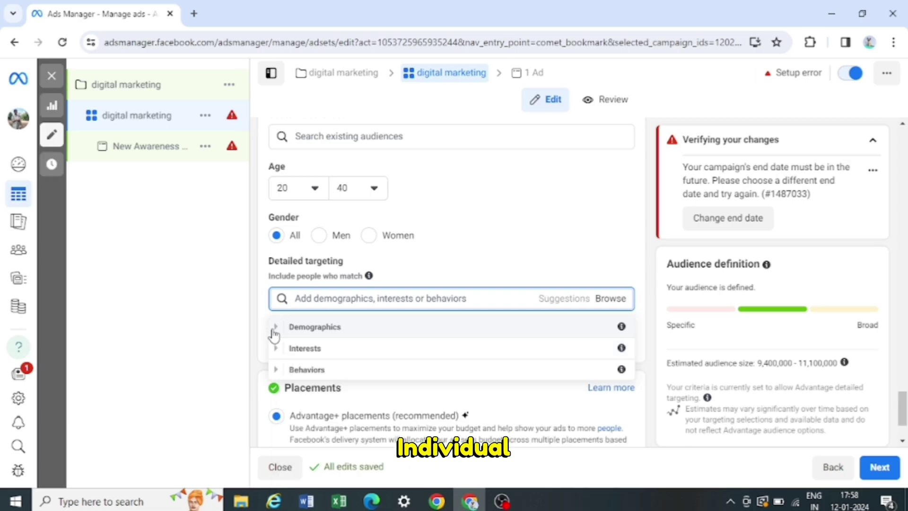
click(278, 349)
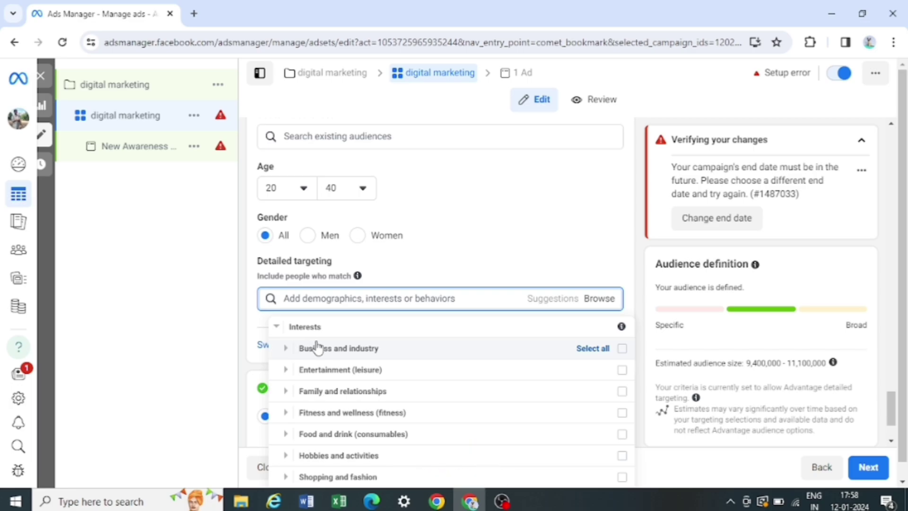
scroll(403, 262, down, 2)
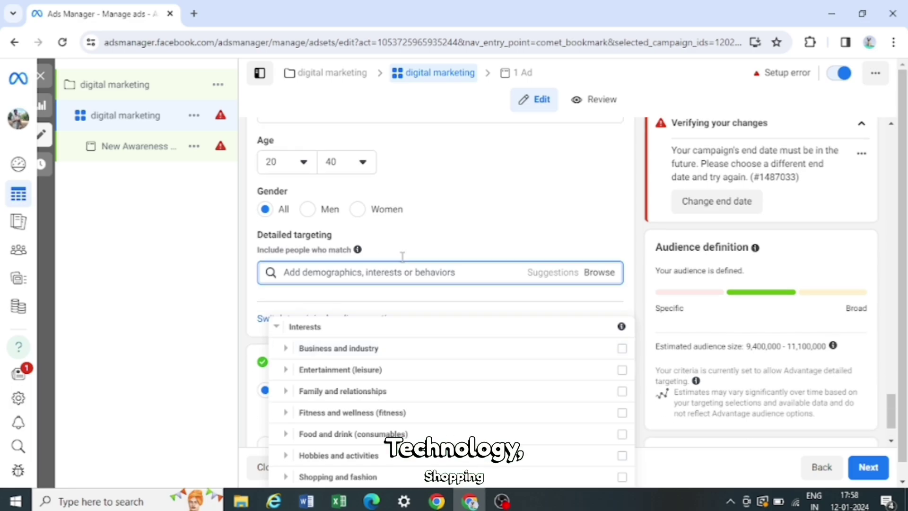
click(276, 331)
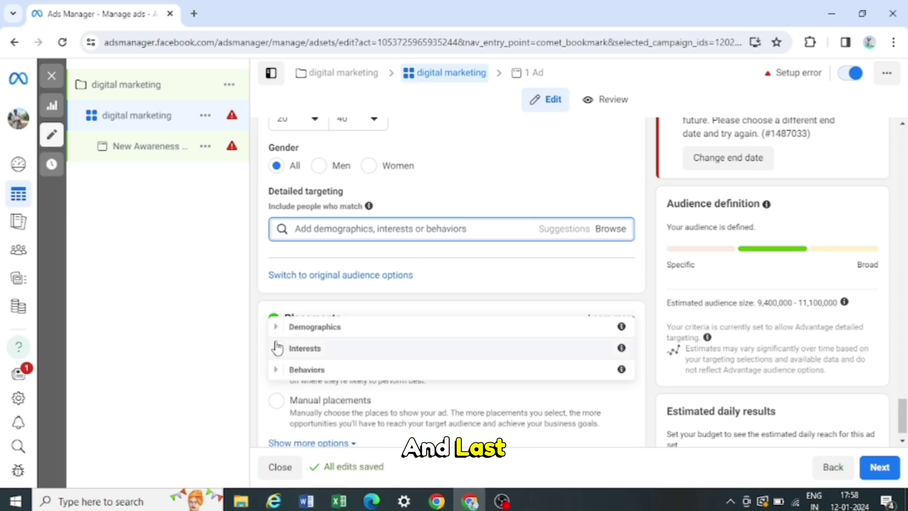
Review the Behaviors categories available for detailed targeting and collapse them
click(278, 372)
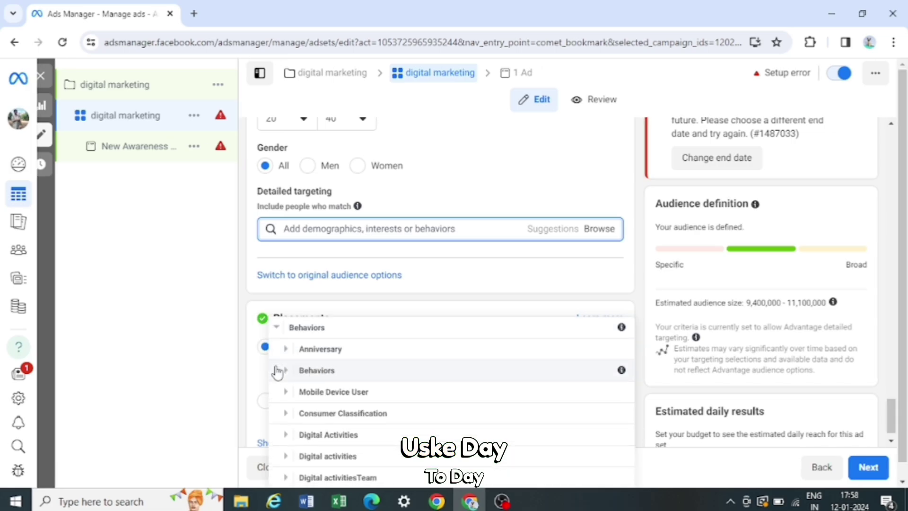
scroll(348, 394, down, 3)
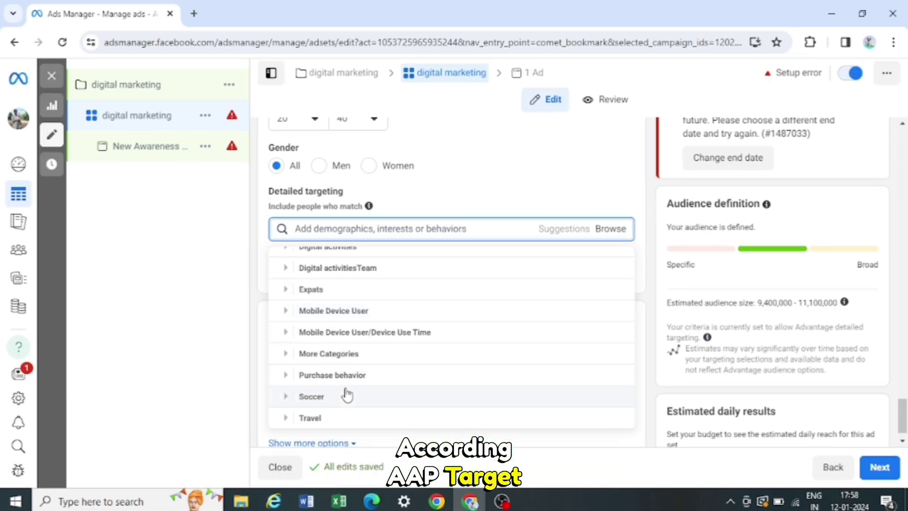
scroll(347, 394, up, 4)
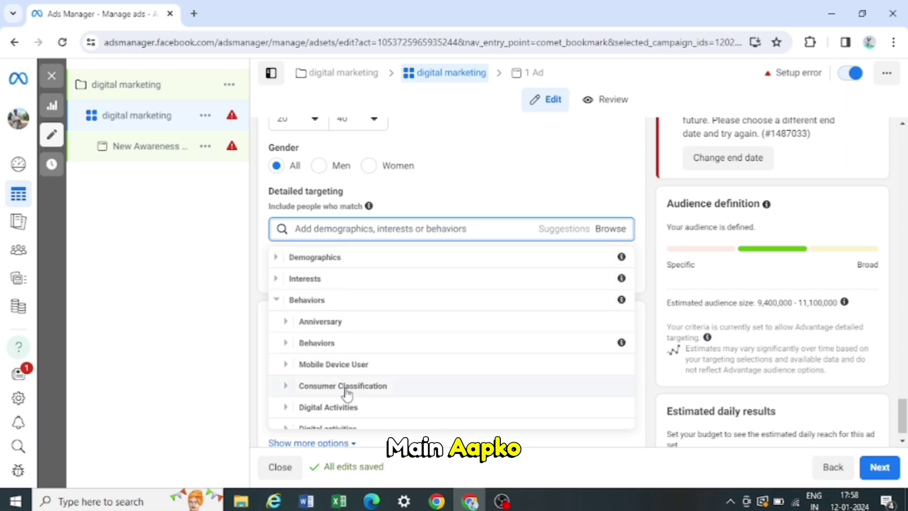
click(275, 302)
Look into the Education and Financial groups under Demographics, and close the detailed targeting list without adding anything
click(277, 258)
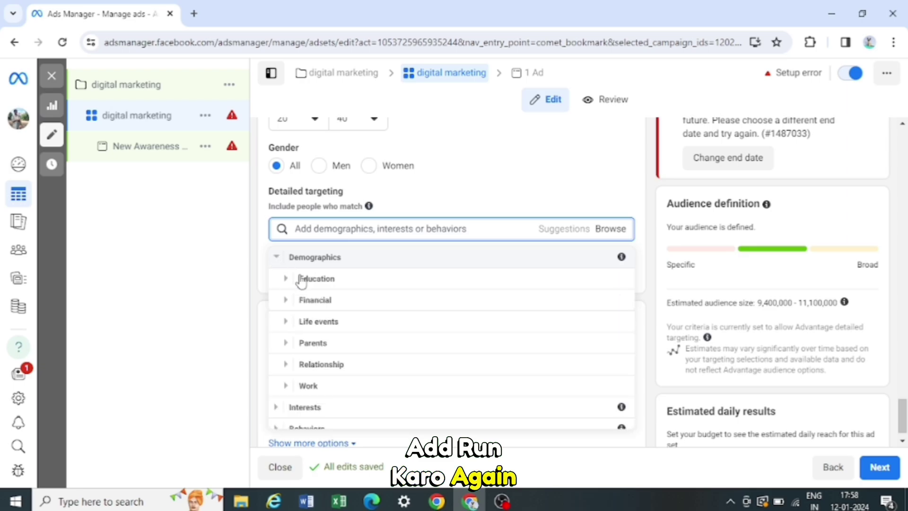
click(286, 280)
click(286, 272)
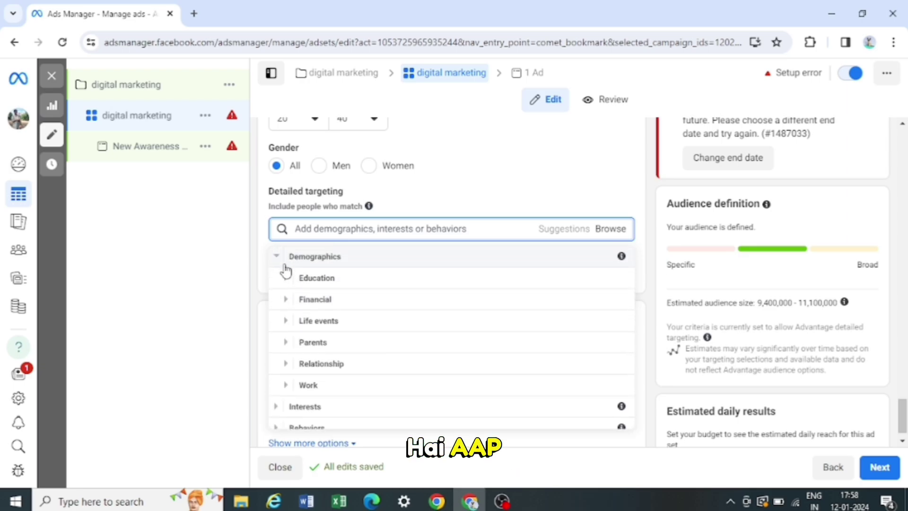
click(286, 300)
click(285, 270)
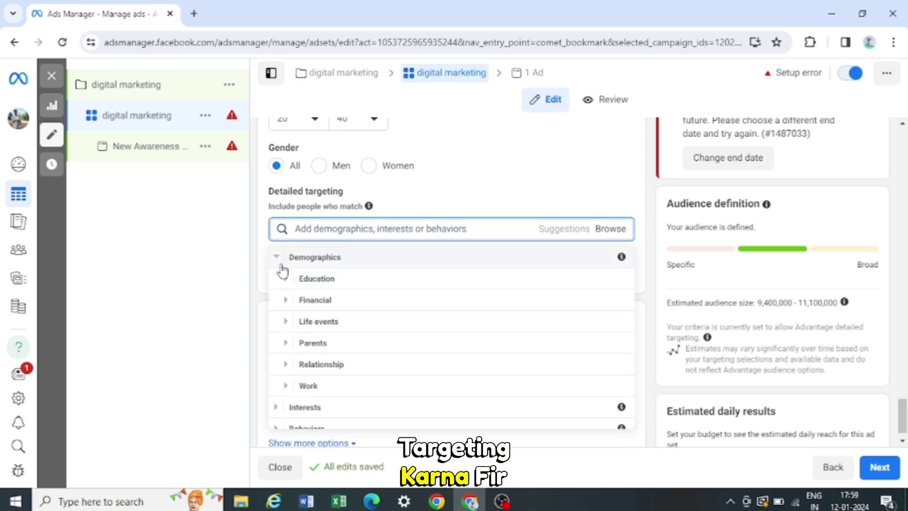
click(277, 258)
click(396, 341)
Switch the ad set to manual placements and limit the devices to Mobile by excluding Desktop
scroll(395, 338, down, 1)
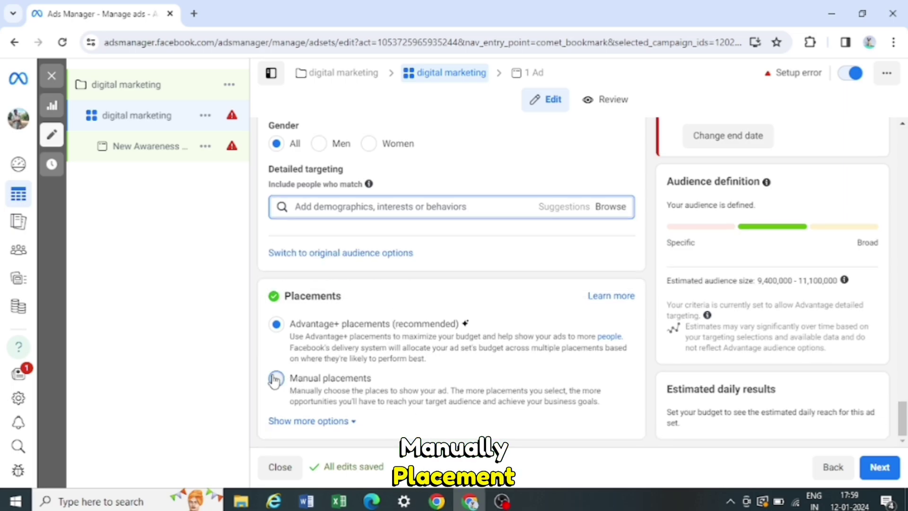
scroll(337, 377, down, 4)
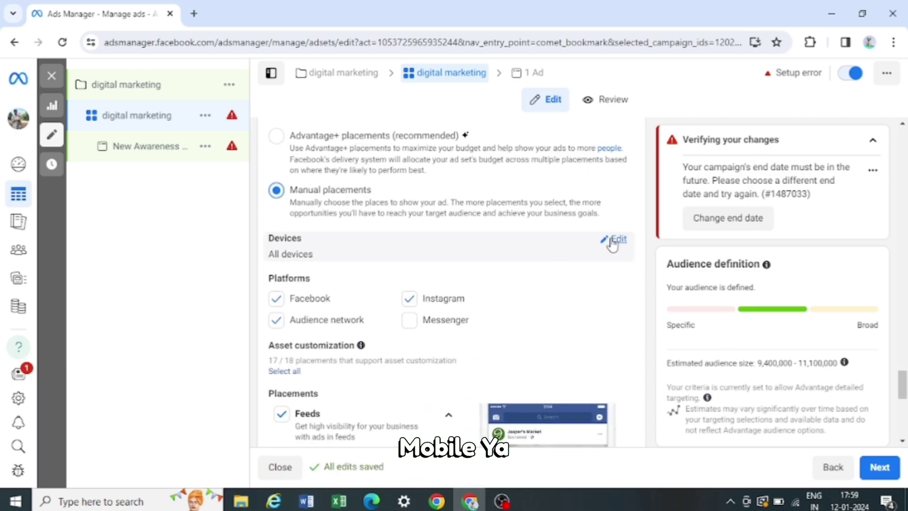
click(616, 240)
click(428, 264)
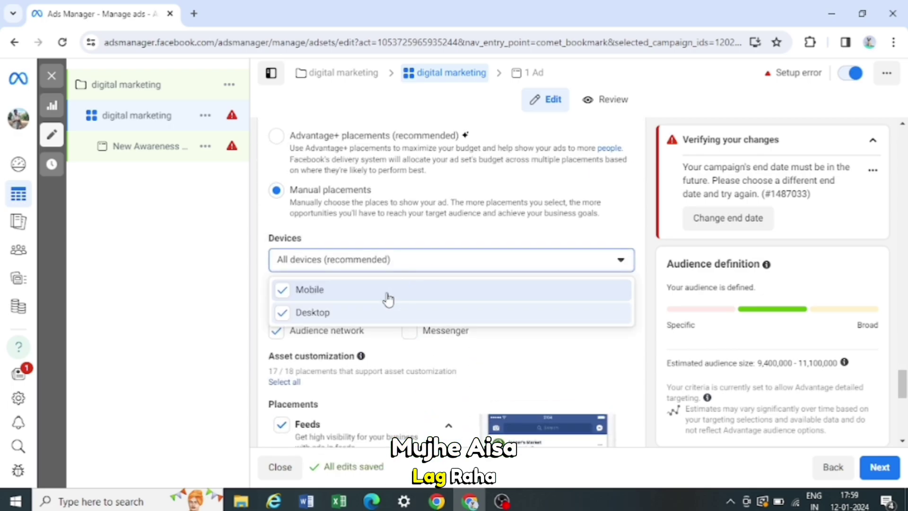
click(374, 315)
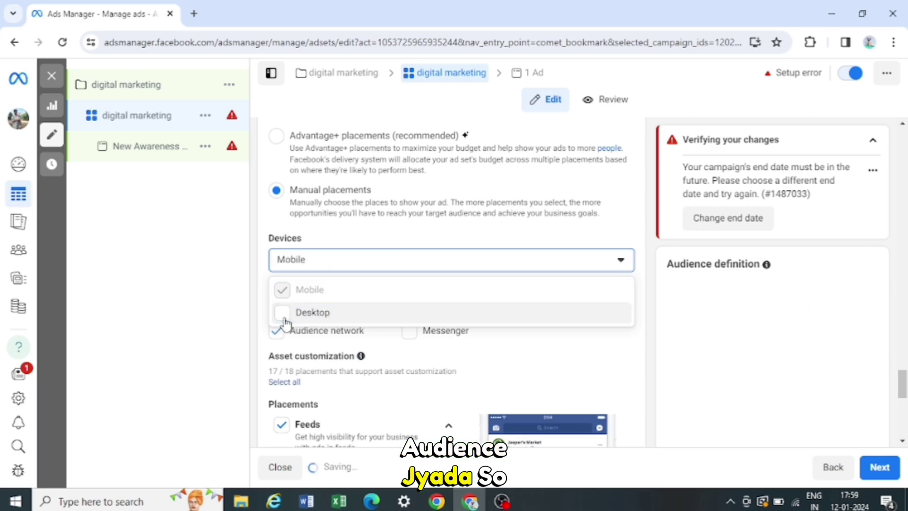
click(547, 362)
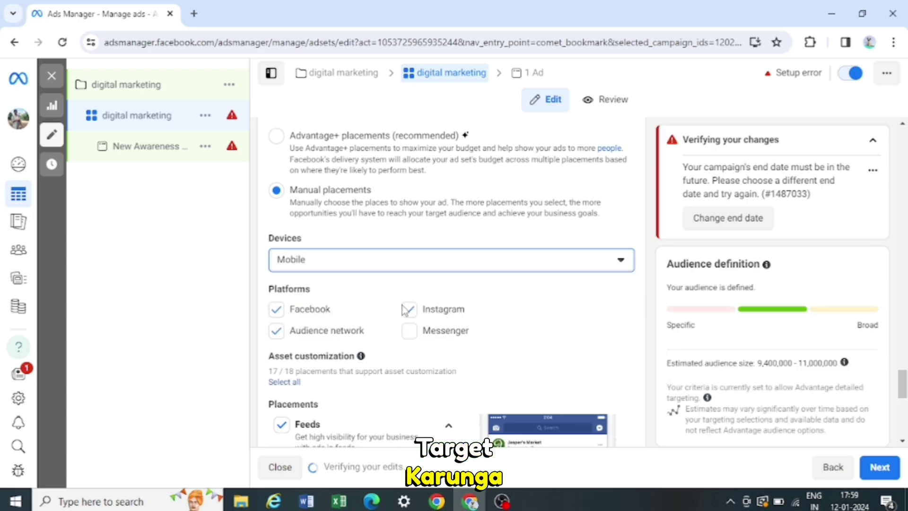
Exclude the Facebook and Audience network platforms, keeping only Instagram selected
scroll(428, 323, down, 3)
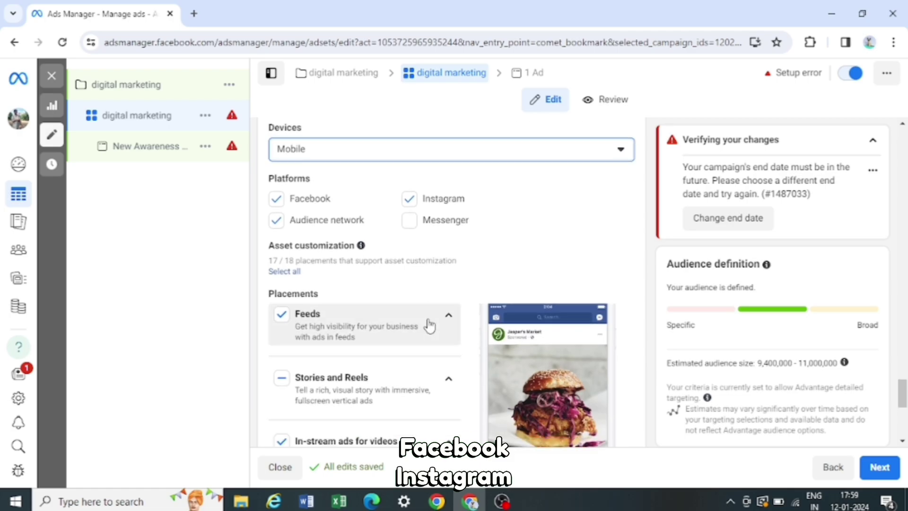
click(277, 179)
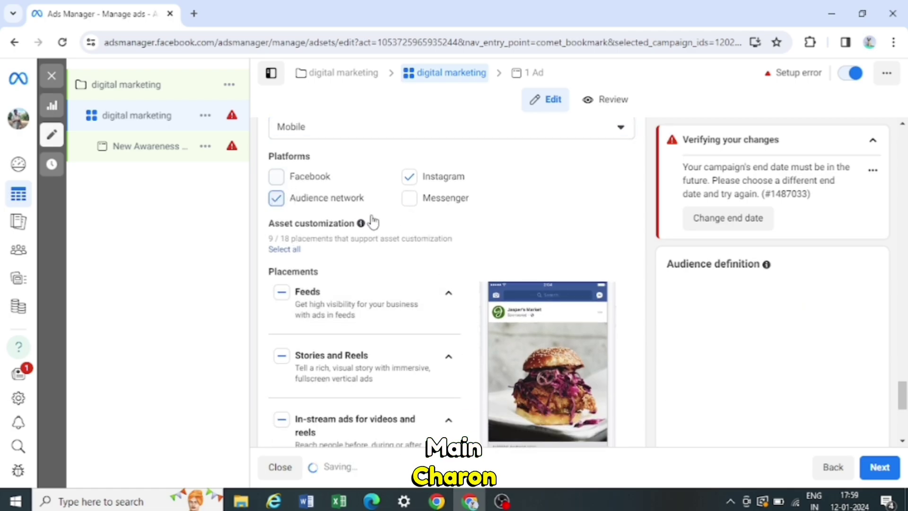
click(276, 199)
Fully include the Feeds and the Stories and Reels placements, and review the remaining placement groups
scroll(410, 251, down, 1)
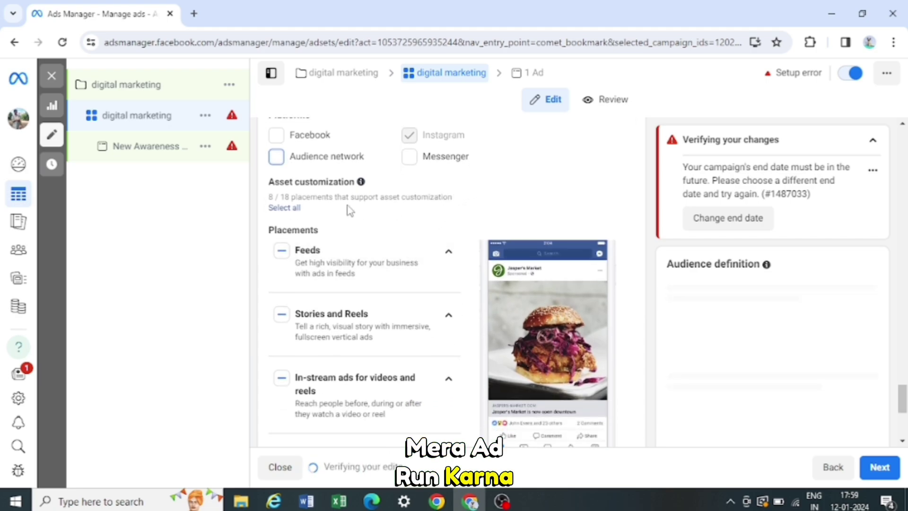
scroll(327, 264, down, 1)
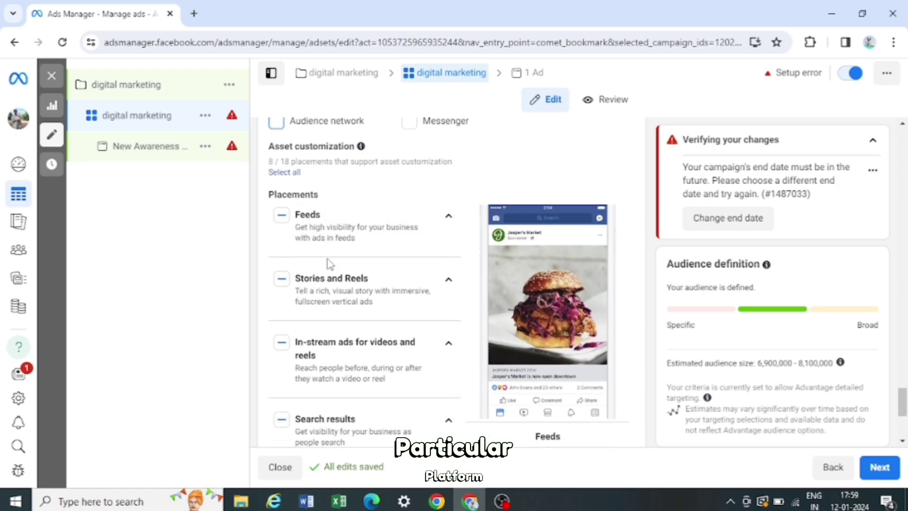
scroll(330, 264, down, 2)
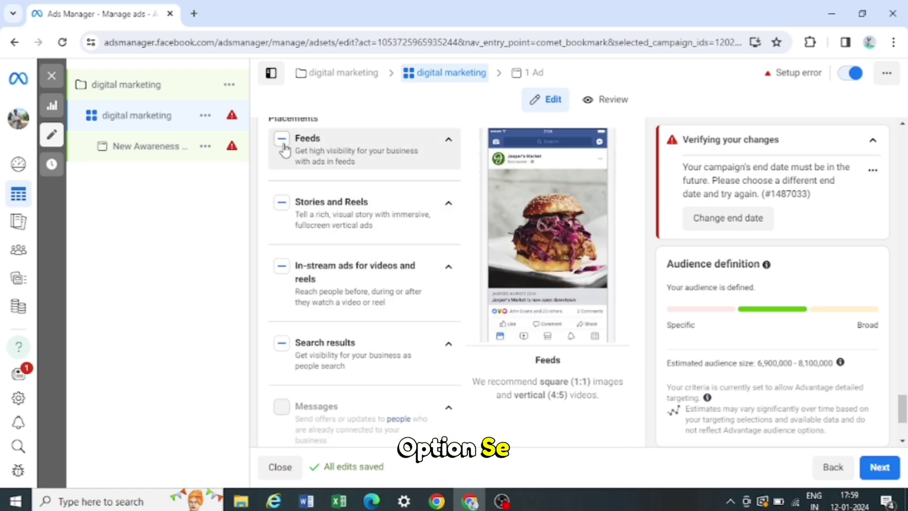
click(282, 205)
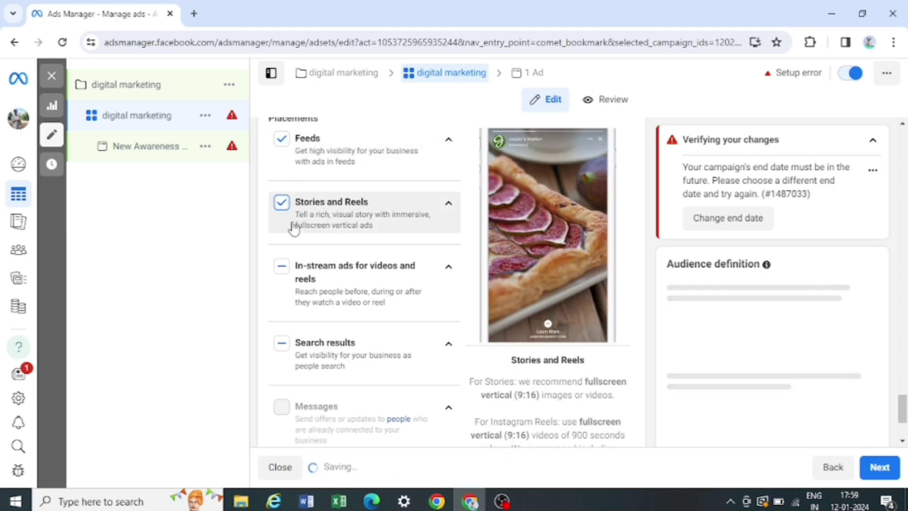
scroll(306, 296, down, 1)
scroll(307, 297, down, 1)
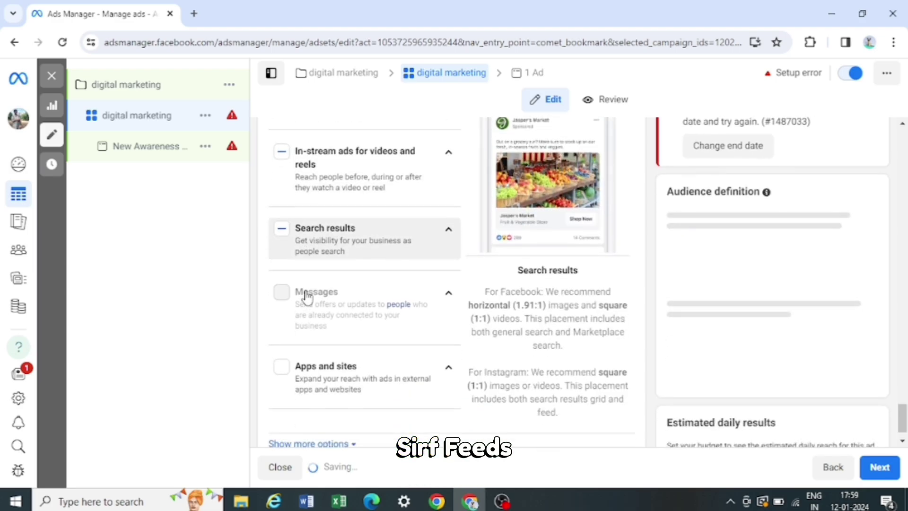
scroll(308, 298, up, 2)
scroll(307, 297, down, 1)
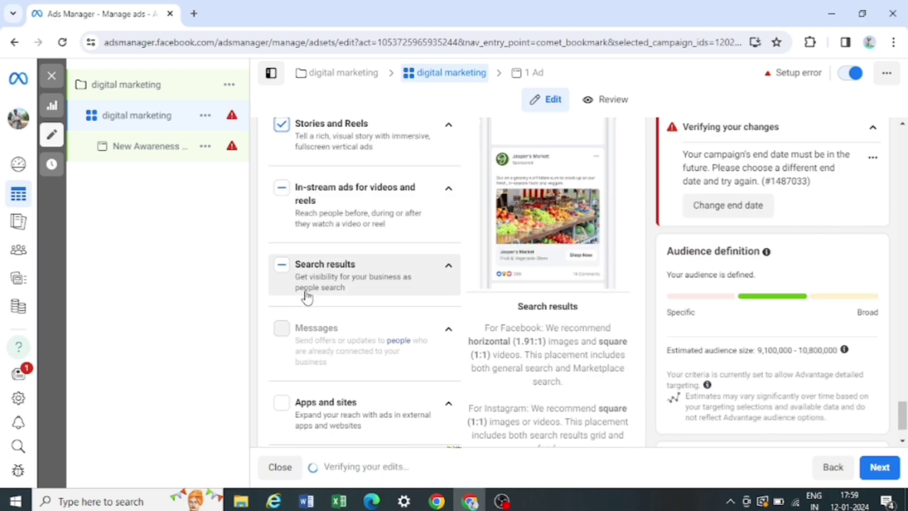
scroll(307, 297, up, 1)
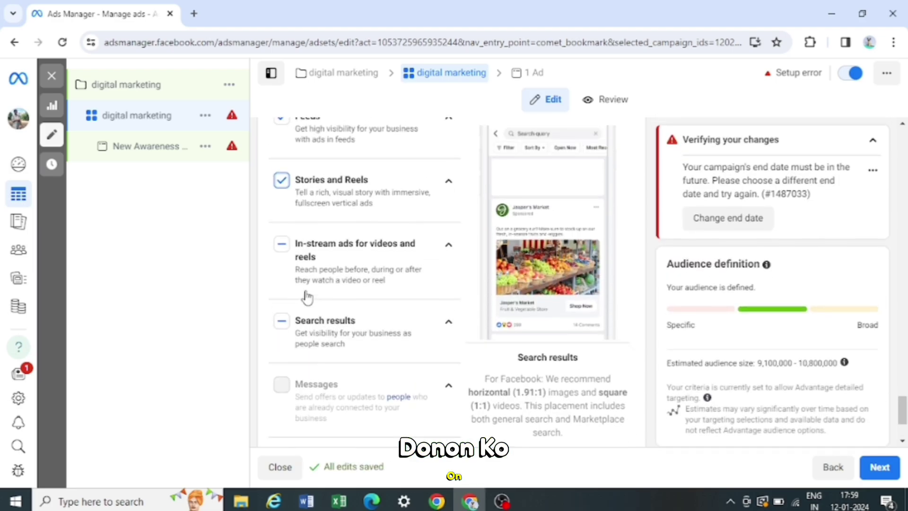
scroll(306, 296, up, 1)
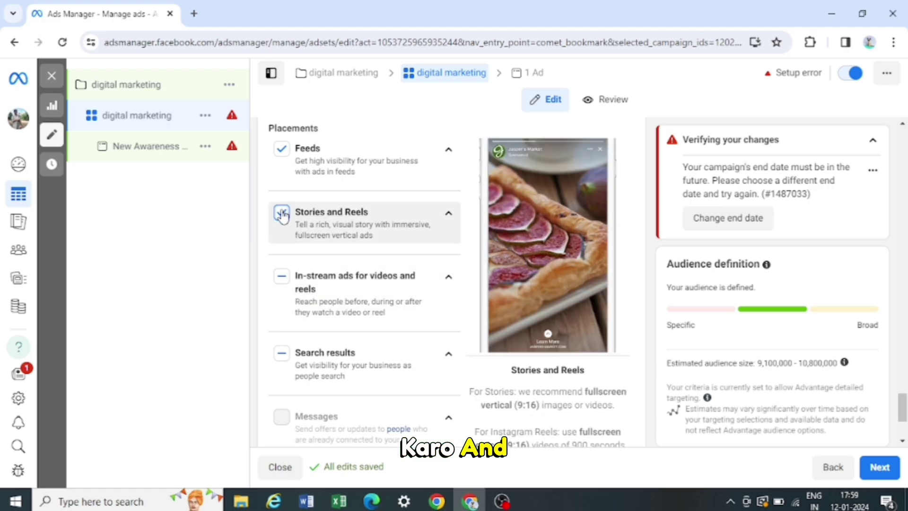
Remove the Feeds and the Stories and Reels placements, and include Search results and Apps and sites instead
click(292, 155)
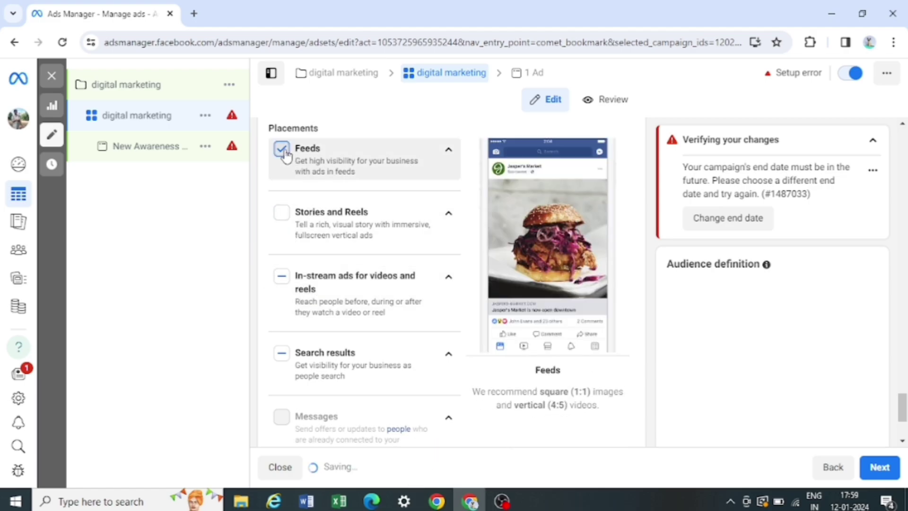
scroll(315, 226, down, 2)
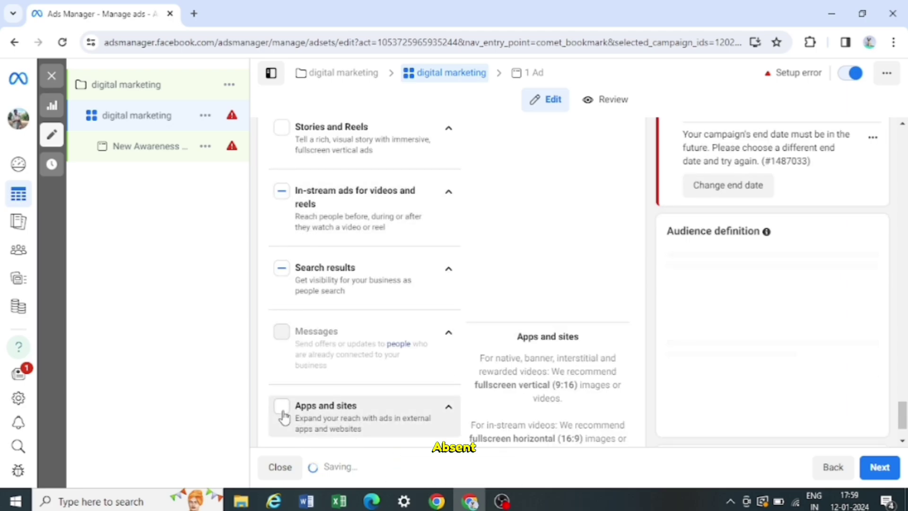
click(281, 272)
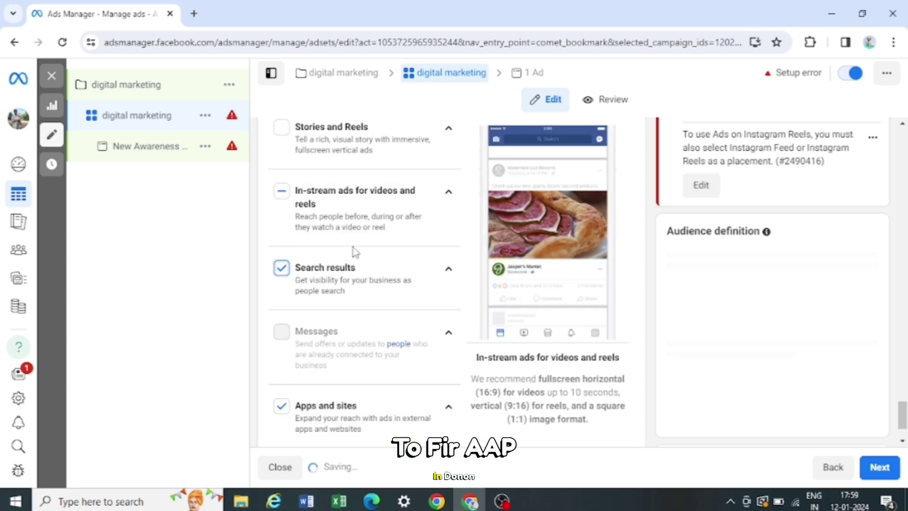
Remove the Apps and sites and Search results placements from the ad set
scroll(354, 251, down, 1)
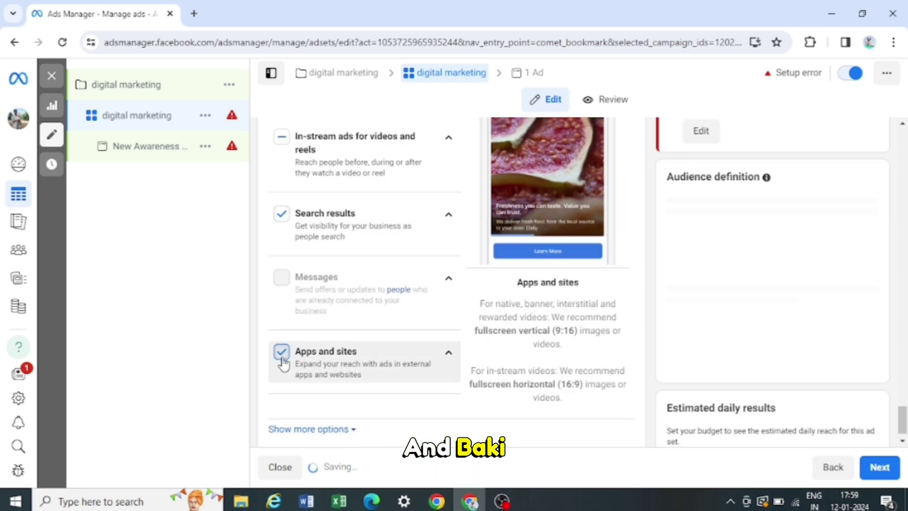
click(281, 215)
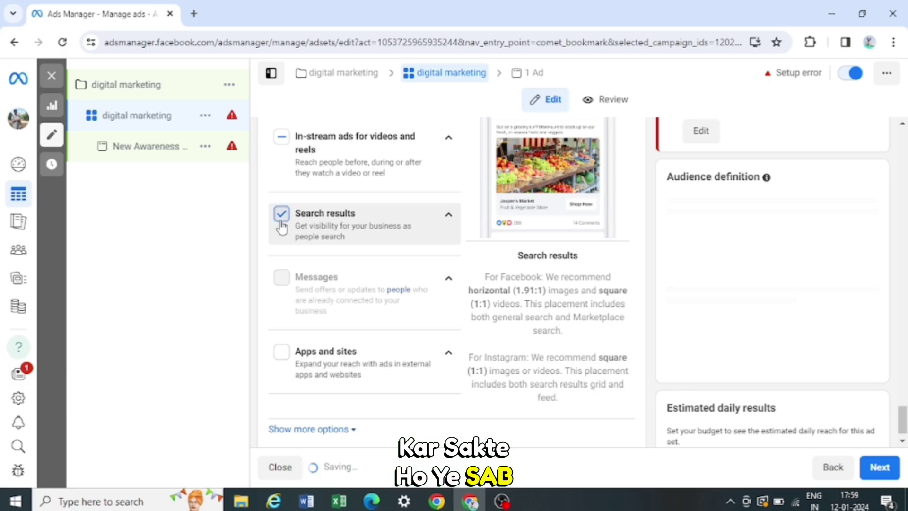
scroll(389, 289, down, 2)
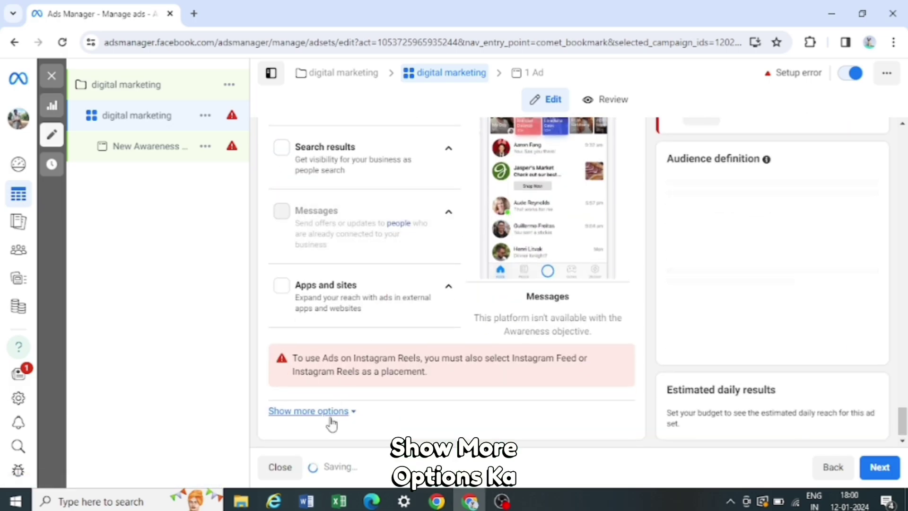
Expand the additional placement options and limit the specific mobile devices and operating systems to Android devices only
click(332, 424)
scroll(422, 331, down, 4)
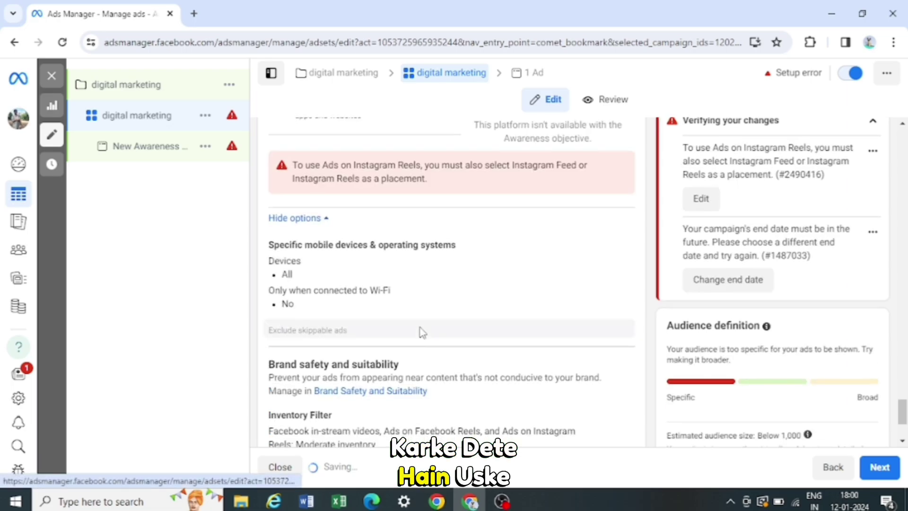
scroll(423, 327, down, 2)
mouse_move(570, 182)
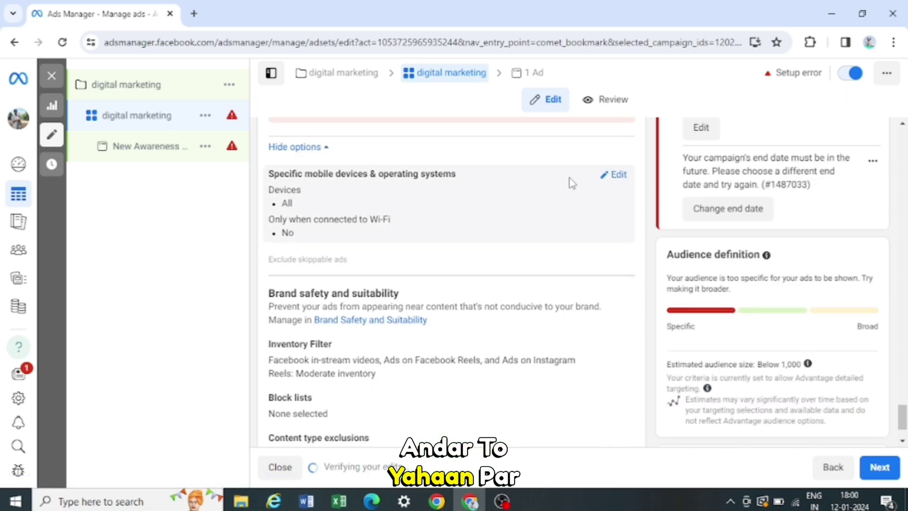
click(615, 177)
click(430, 195)
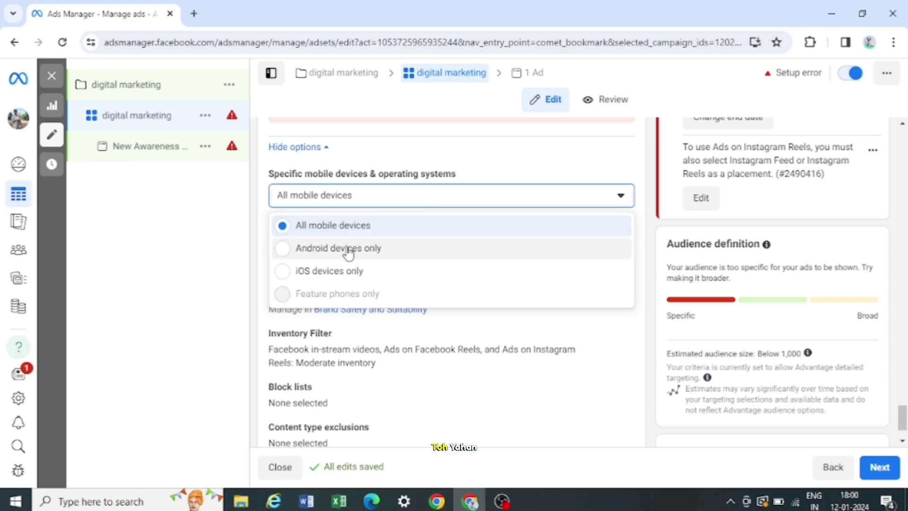
click(357, 250)
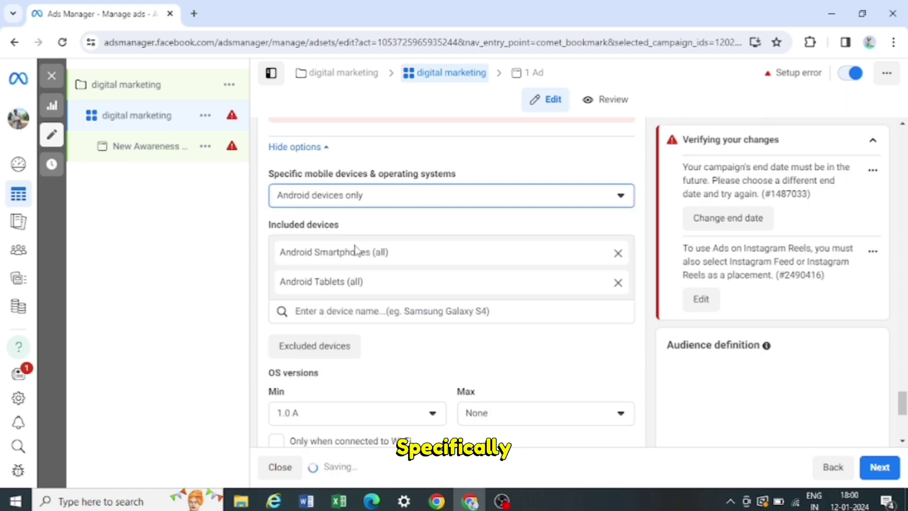
Switch the specific mobile devices to iOS devices only and back to Android devices only
click(425, 194)
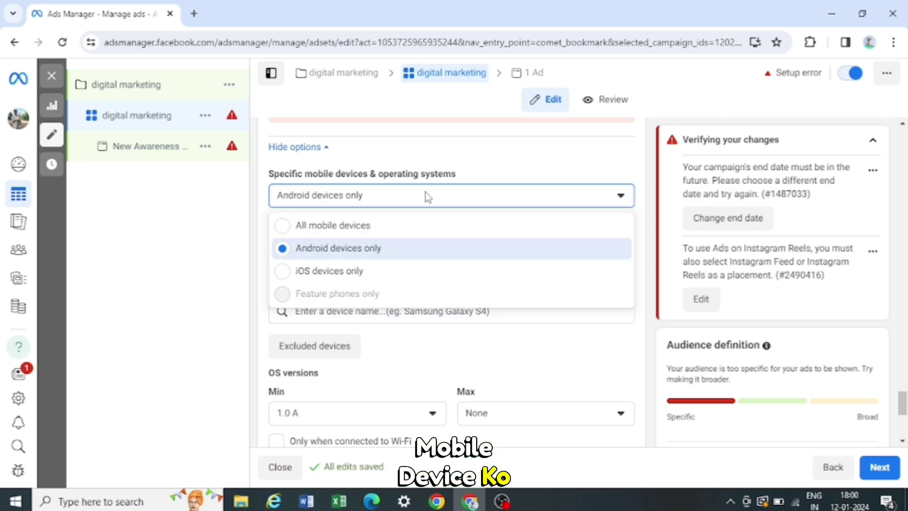
click(362, 271)
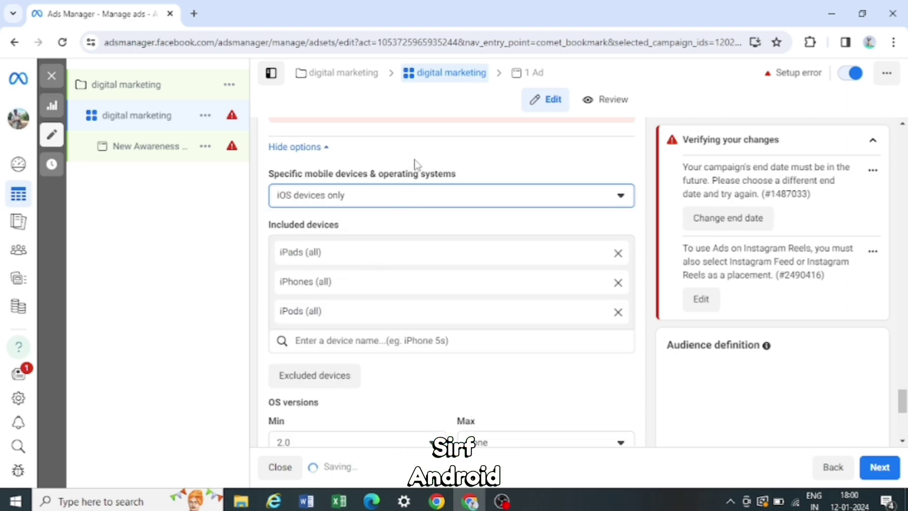
click(410, 200)
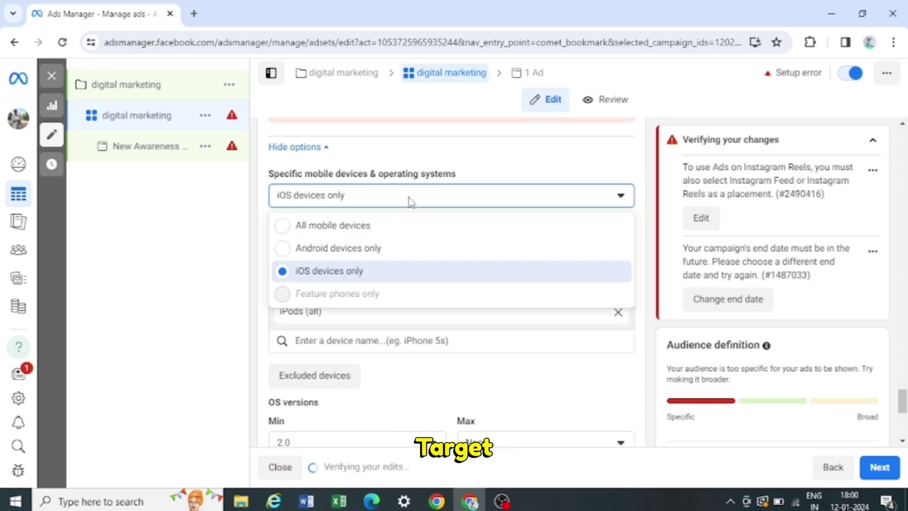
click(374, 248)
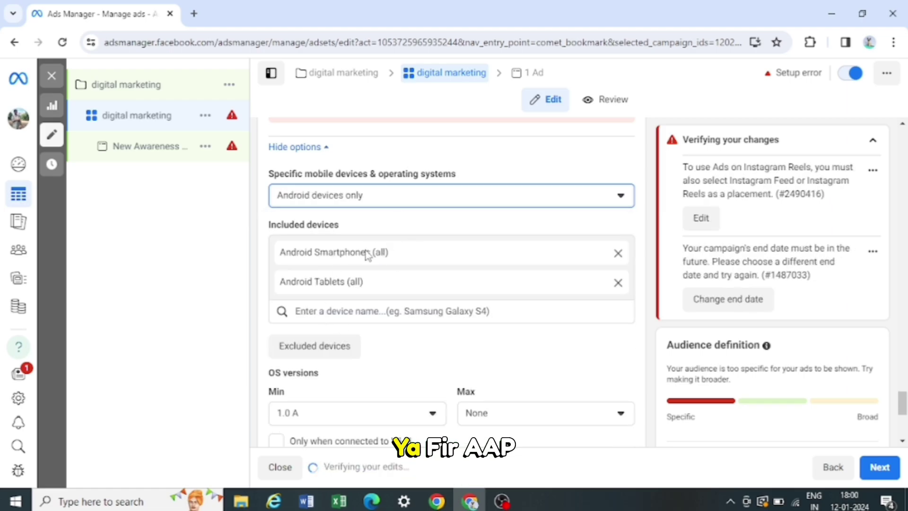
Set the specific mobile devices to All mobile devices, and turn the Wi-Fi-only restriction on and back off
click(436, 199)
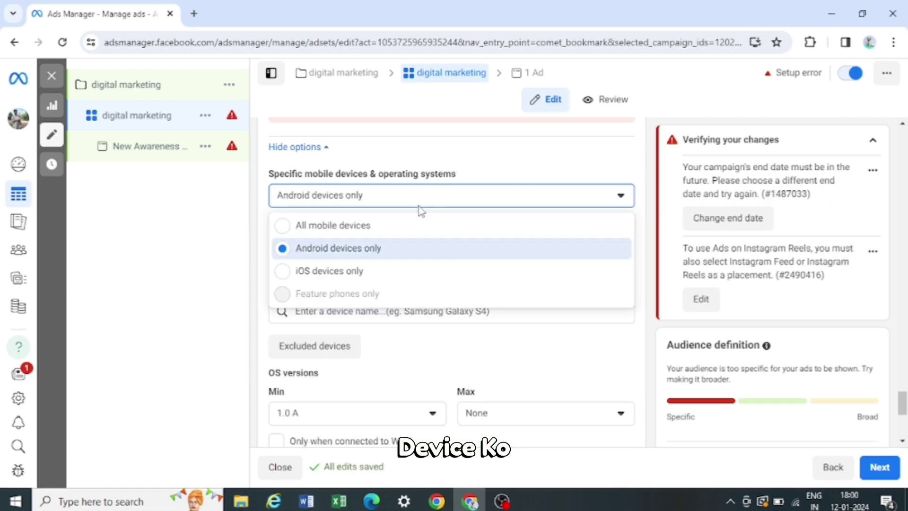
click(354, 230)
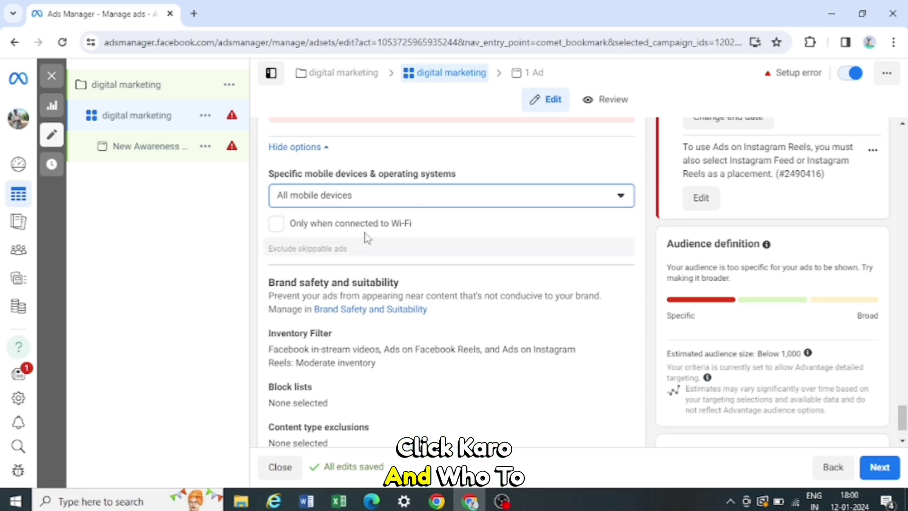
click(275, 232)
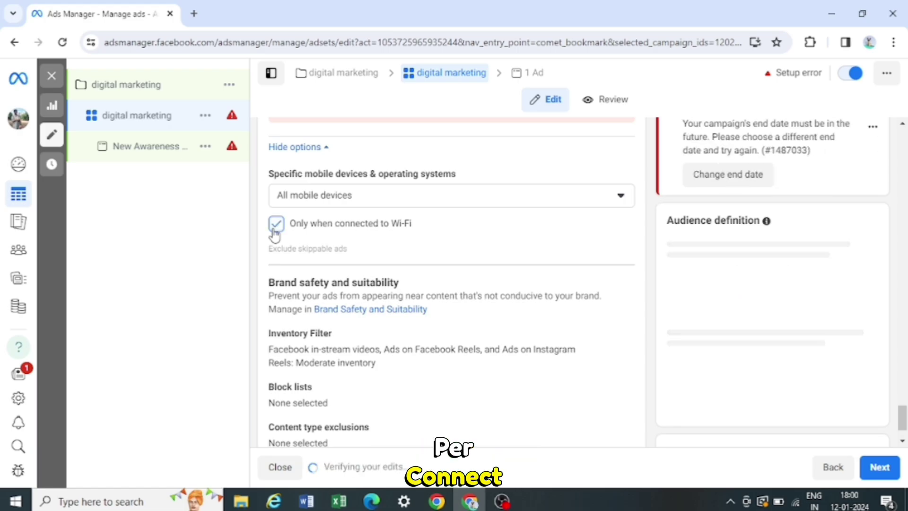
click(276, 230)
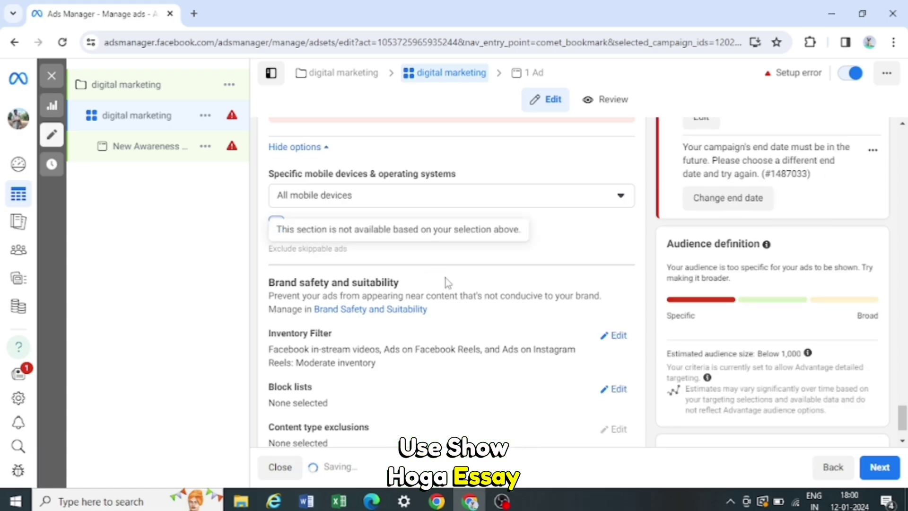
Include the Feeds and the In-stream ads for videos and reels placements in the ad set
scroll(394, 265, up, 8)
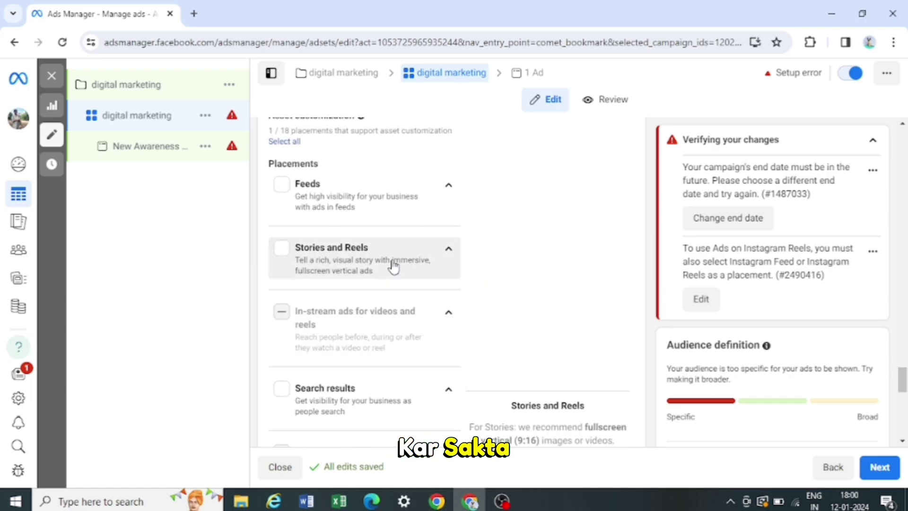
click(280, 192)
scroll(284, 261, down, 2)
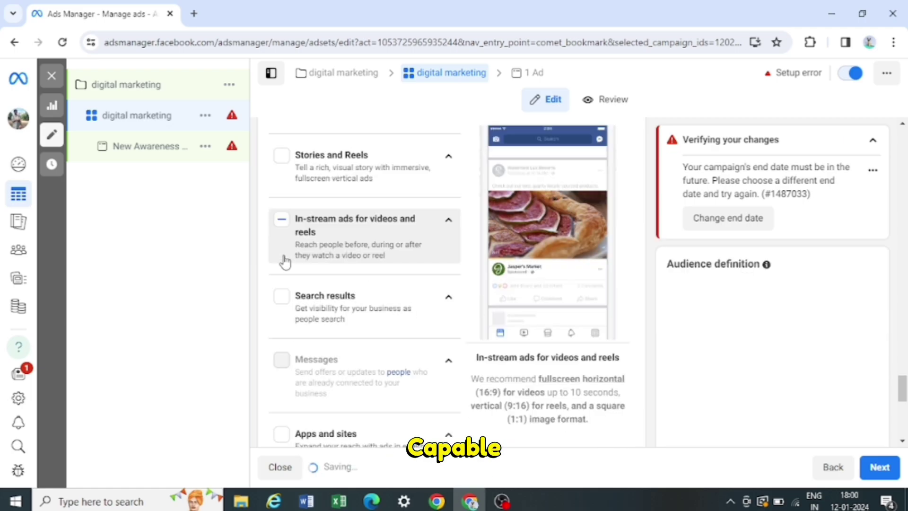
click(284, 259)
scroll(322, 258, down, 5)
scroll(324, 258, down, 3)
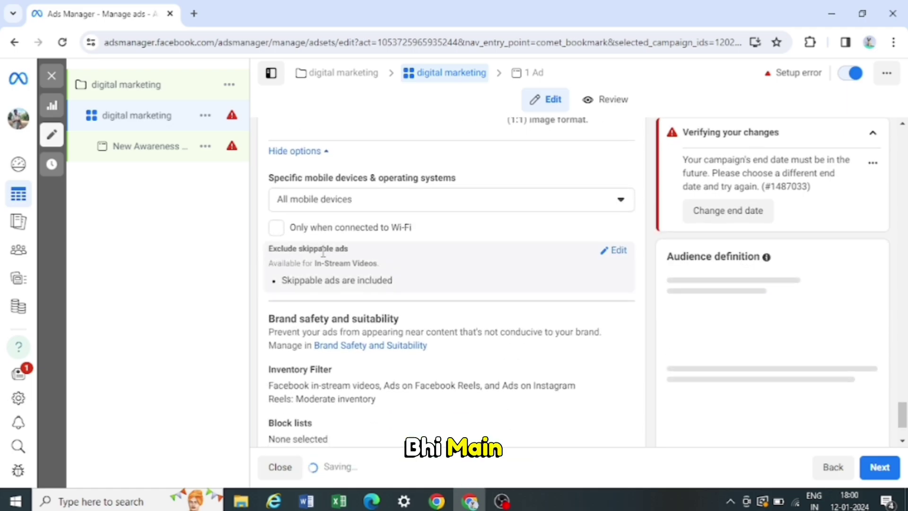
Open the skippable ads exclusion for editing and try the option that leaves skippable ads out of this ad set
click(615, 230)
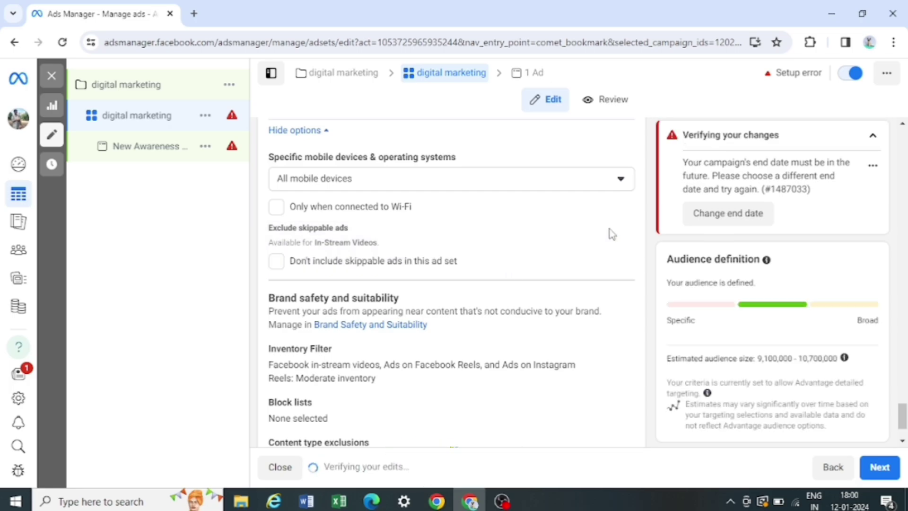
click(275, 259)
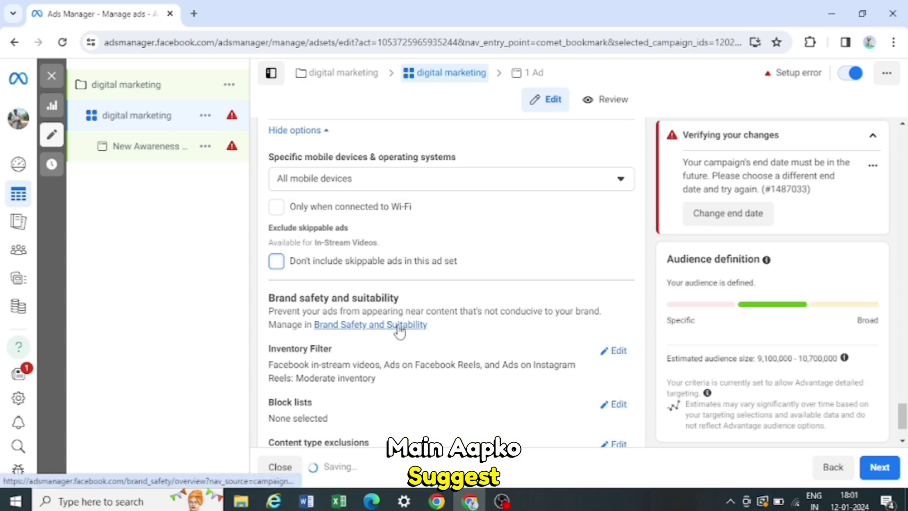
scroll(399, 332, down, 2)
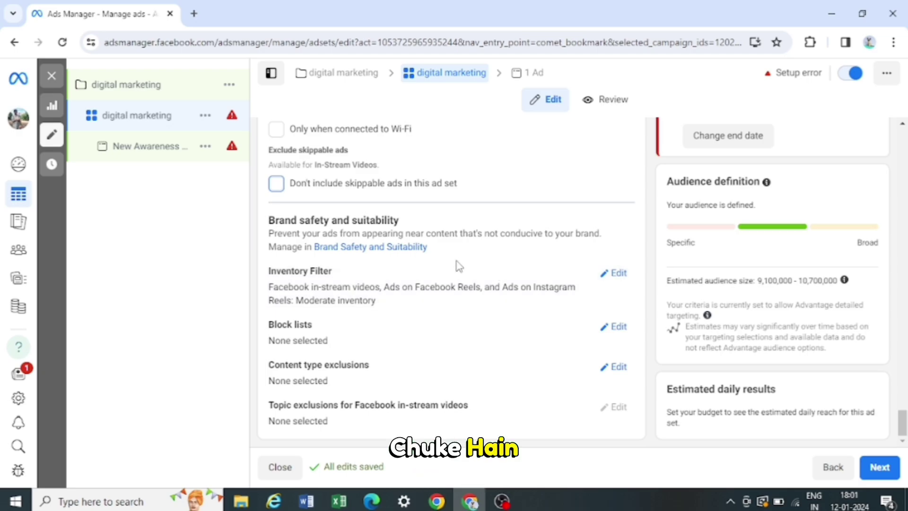
Open the Inventory Filter for editing, review its inventory levels, and continue to the ad level
click(615, 277)
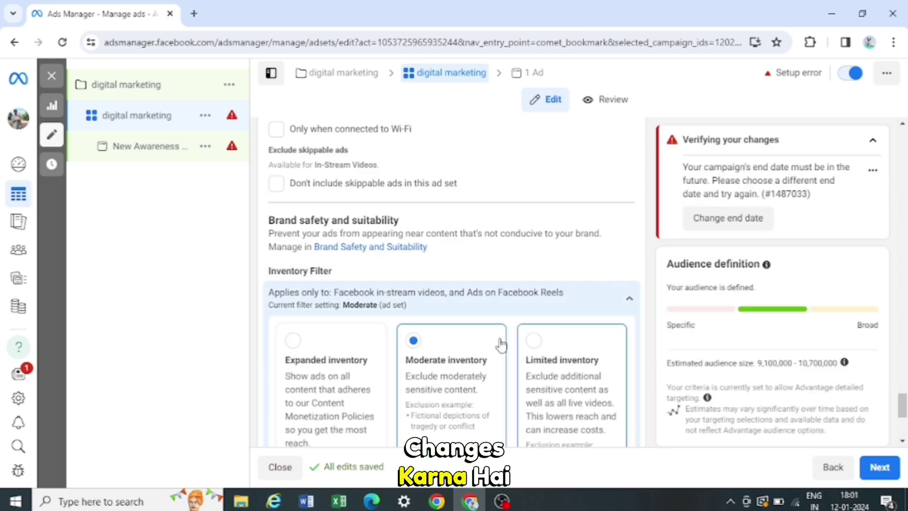
scroll(501, 346, down, 4)
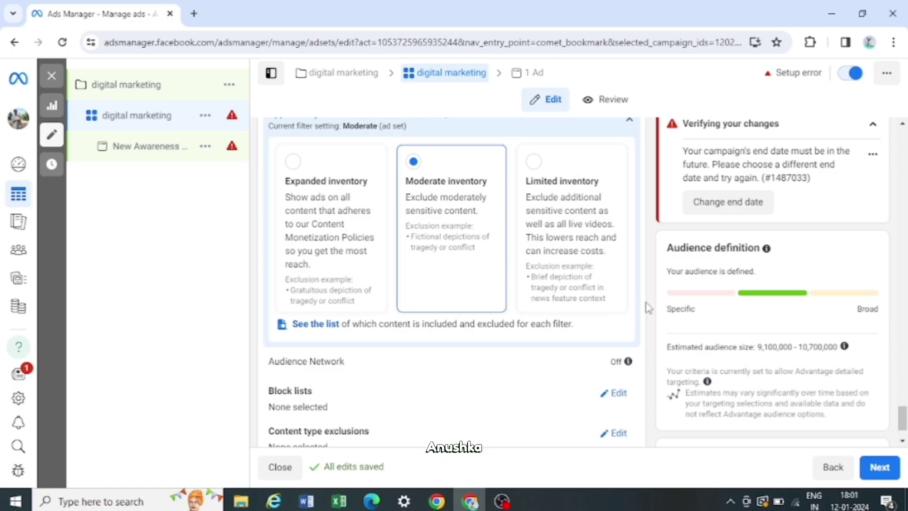
scroll(427, 391, down, 1)
click(873, 467)
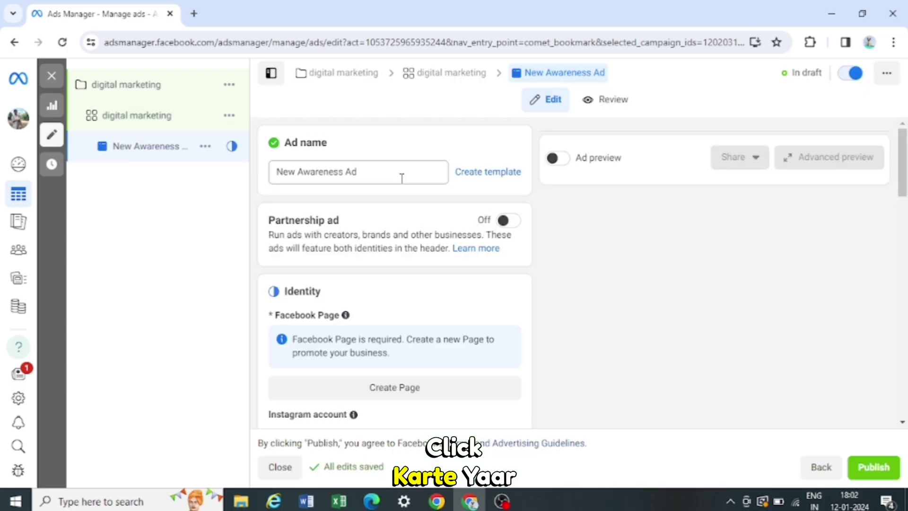
Rename the ad as "digital marketing"
click(402, 178)
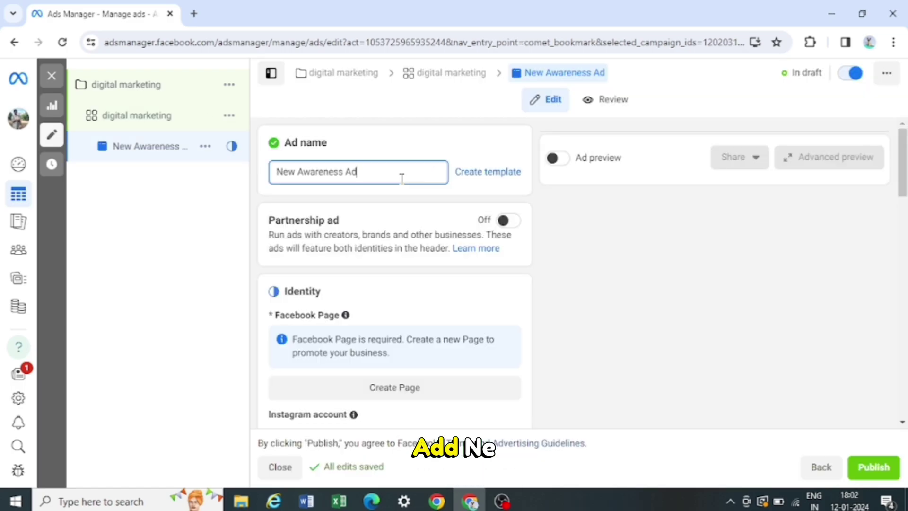
key(ctrl+a)
key(BackSpace)
text(di)
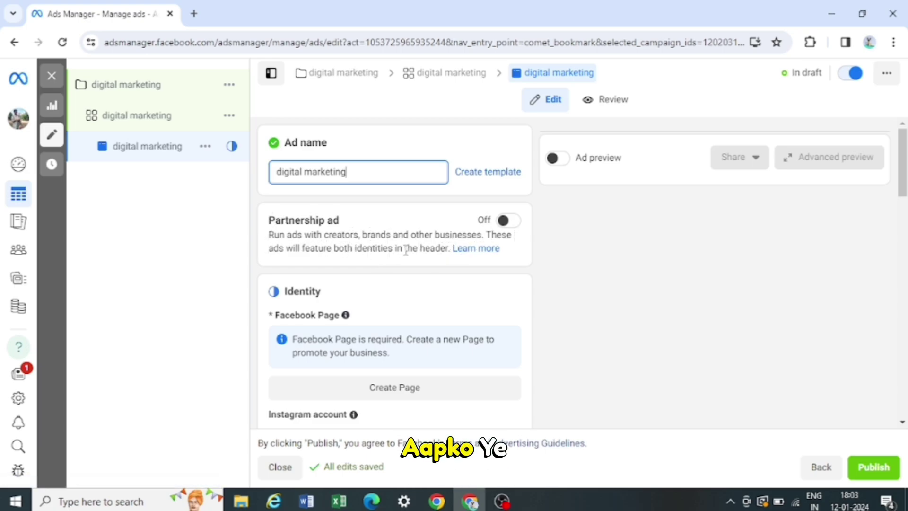
Turn the Partnership ad option on and back off
click(508, 221)
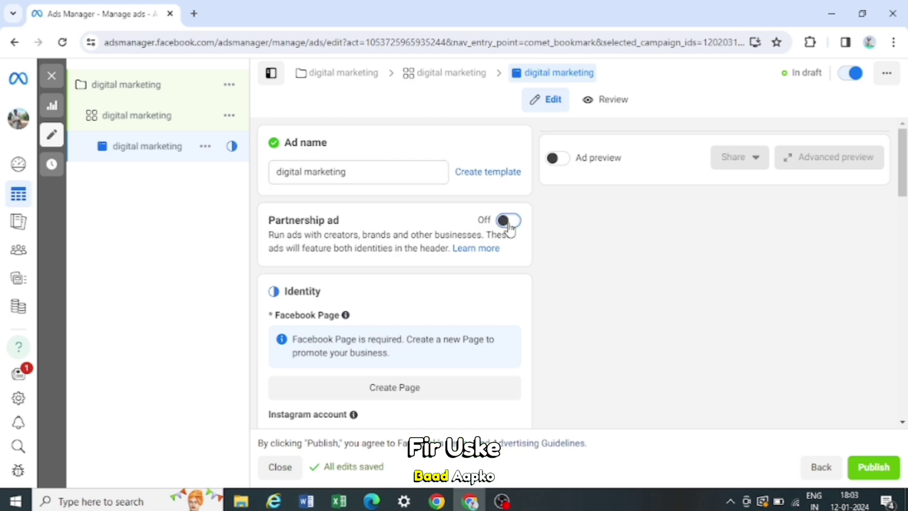
click(509, 221)
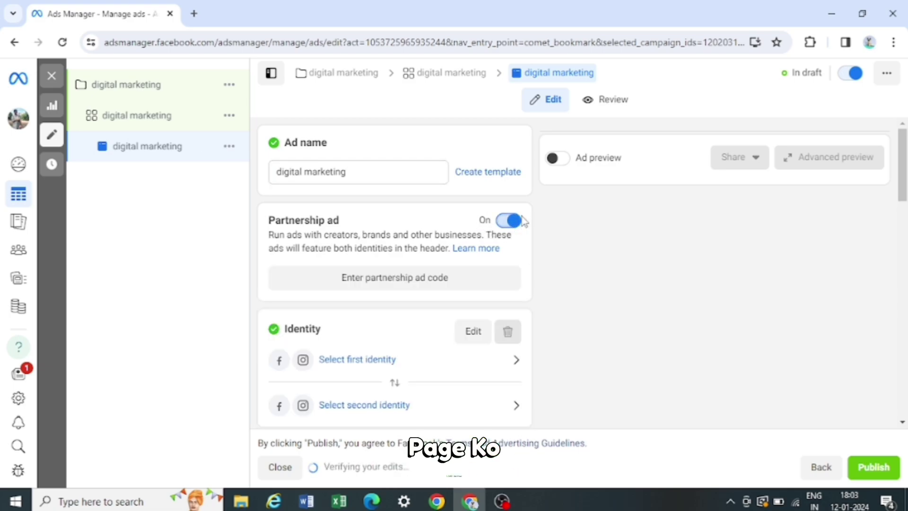
click(509, 221)
Set the ad setup to Use existing post and review the Ad creative section
scroll(426, 251, down, 3)
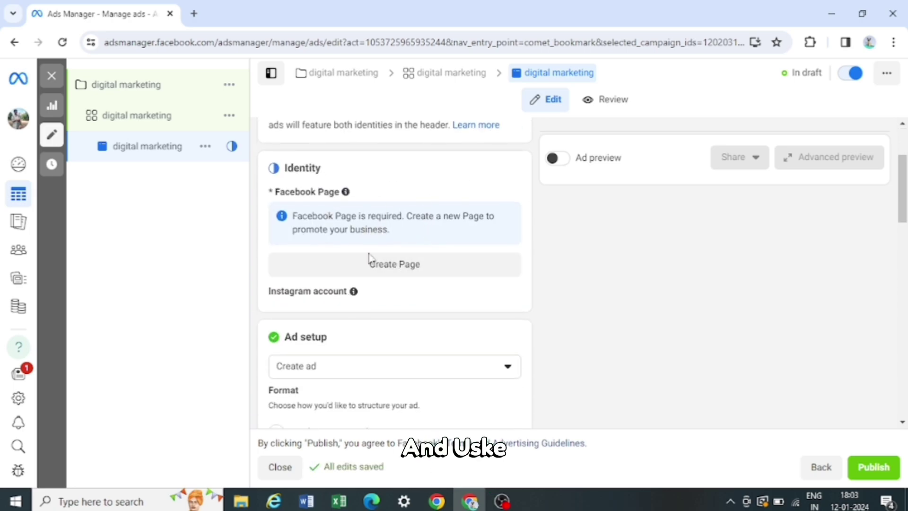
scroll(383, 268, down, 1)
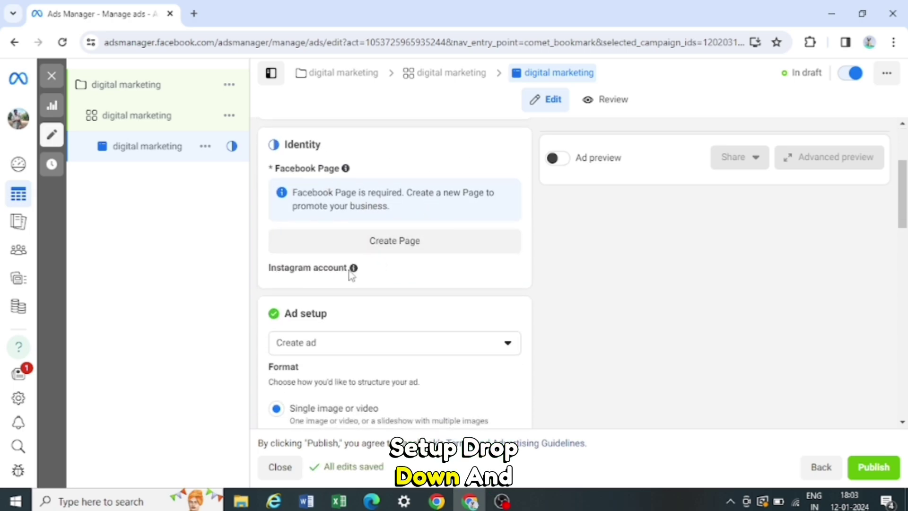
scroll(352, 275, down, 2)
click(402, 247)
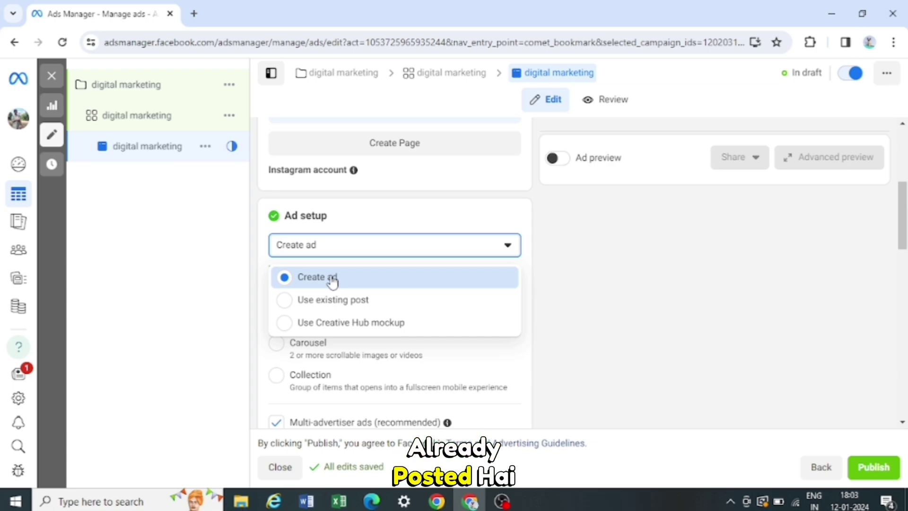
click(284, 300)
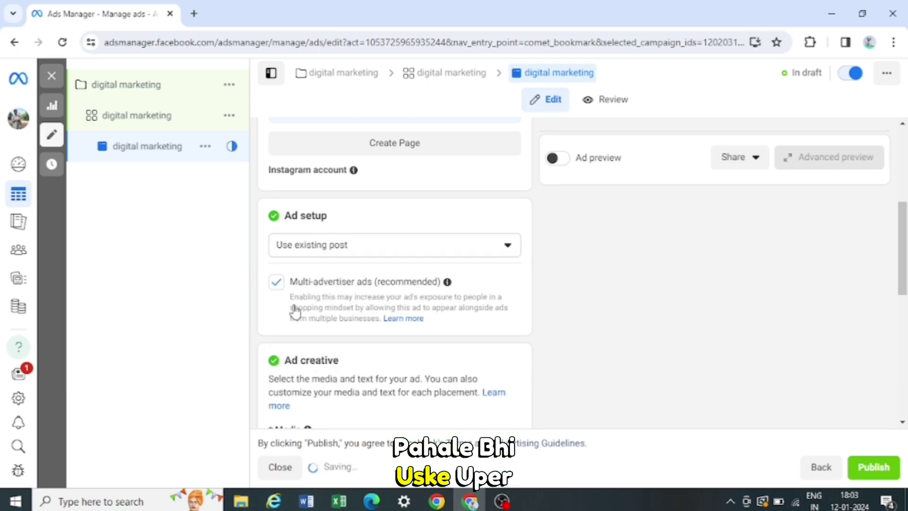
scroll(353, 304, down, 1)
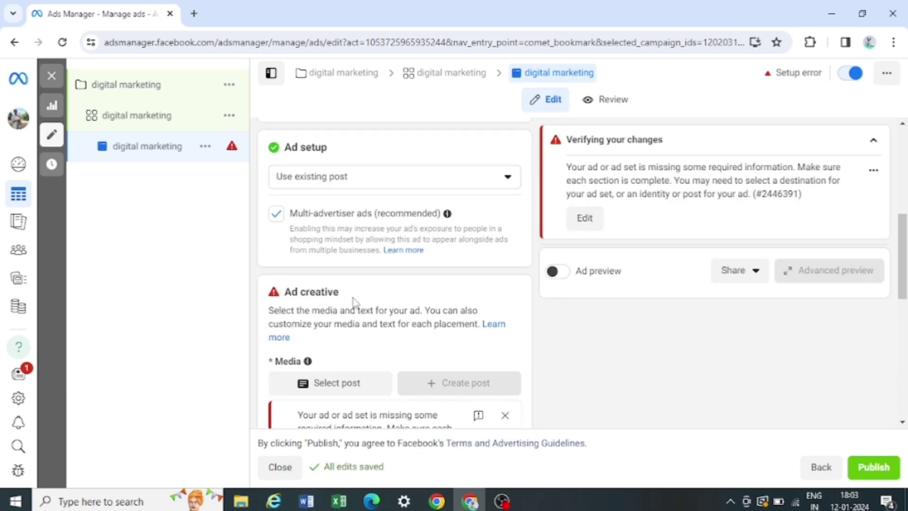
scroll(353, 303, down, 2)
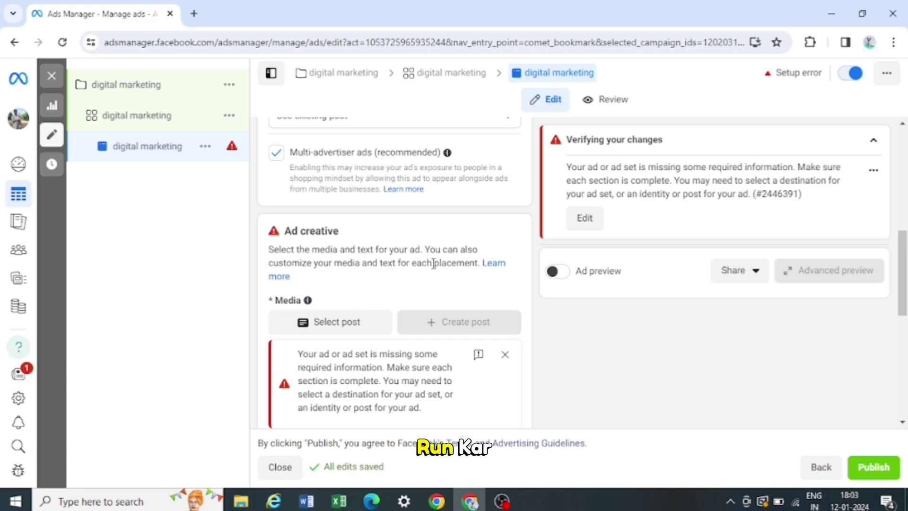
scroll(371, 246, up, 2)
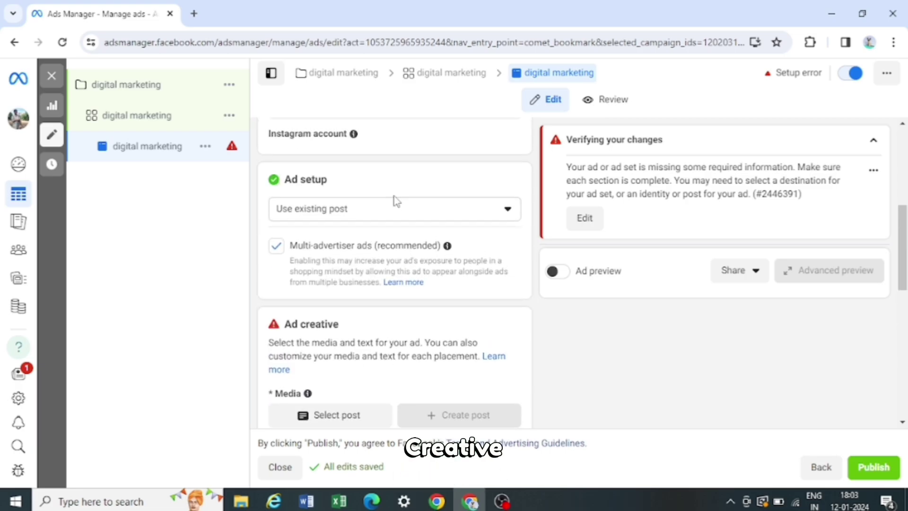
click(396, 213)
click(333, 289)
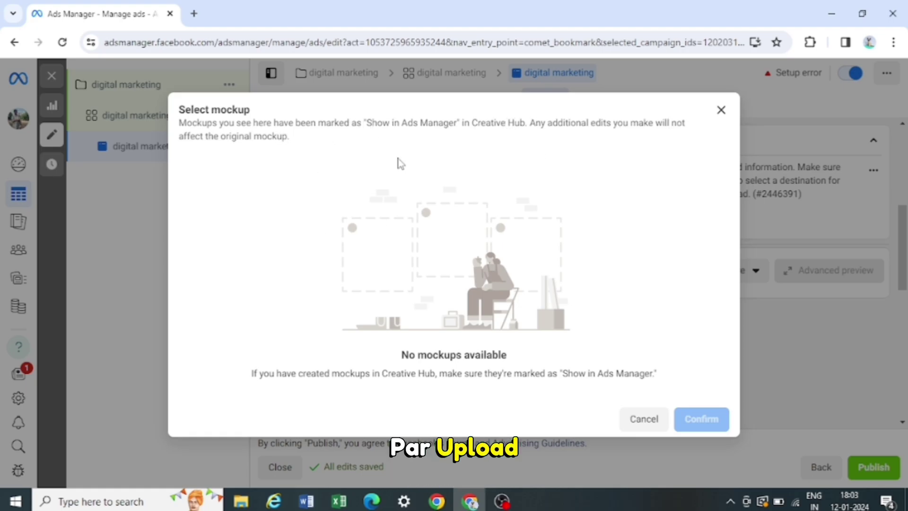
click(656, 419)
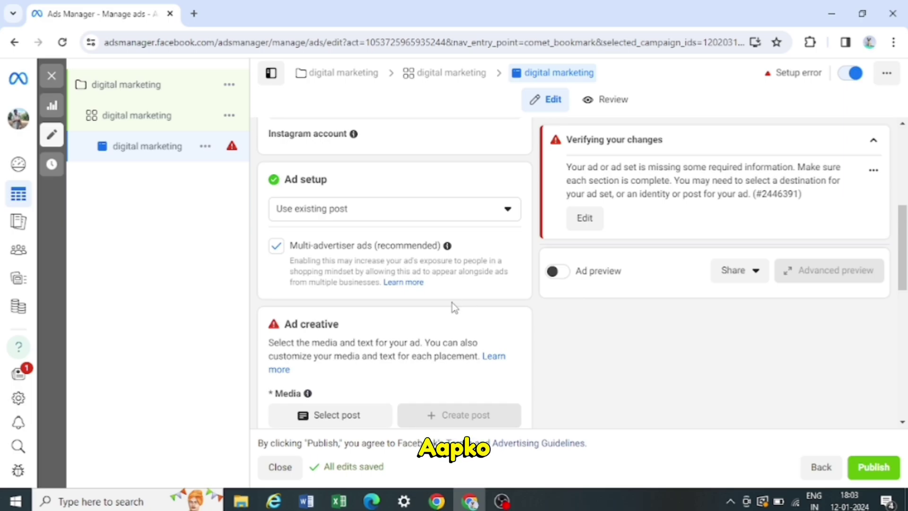
Set the ad setup to Create ad and review its format options
scroll(452, 303, down, 1)
scroll(452, 303, down, 1)
scroll(453, 305, up, 2)
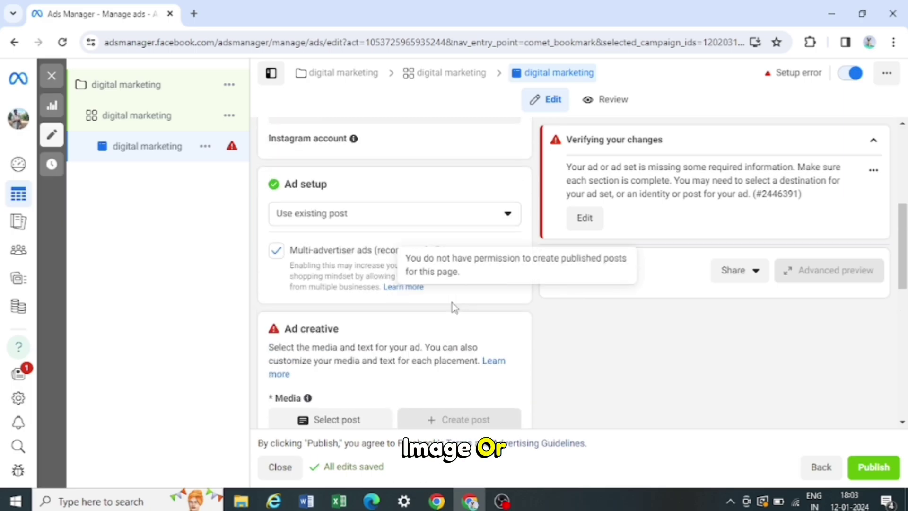
click(453, 218)
click(407, 251)
scroll(417, 298, down, 4)
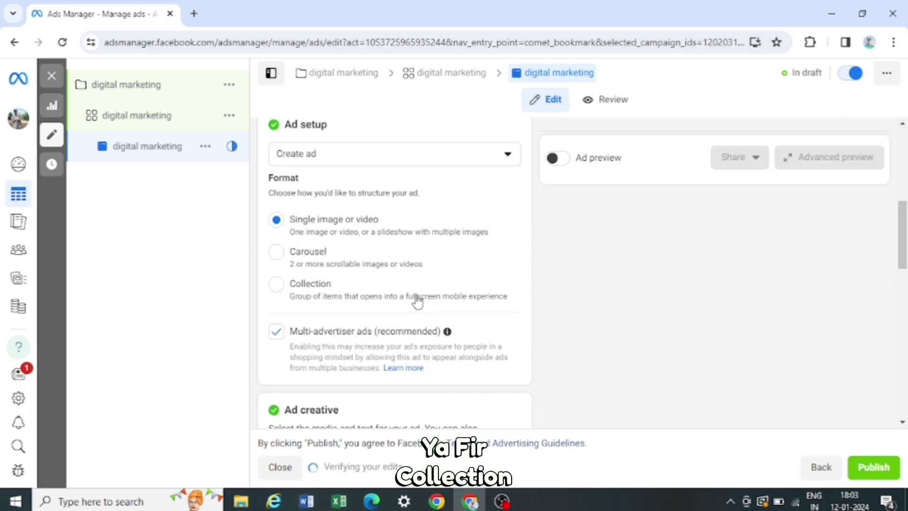
scroll(417, 298, up, 3)
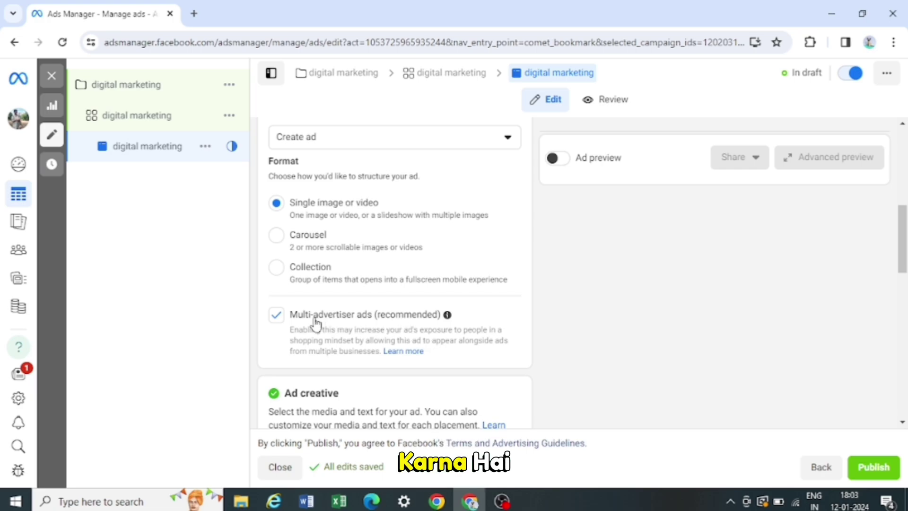
Turn Multi-advertiser ads off and back on, and turn on the ad preview
click(277, 315)
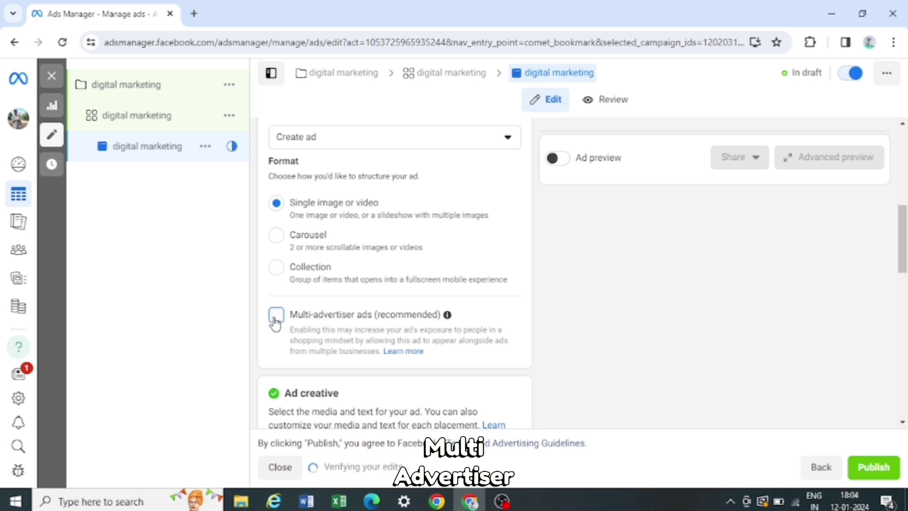
click(276, 316)
click(563, 159)
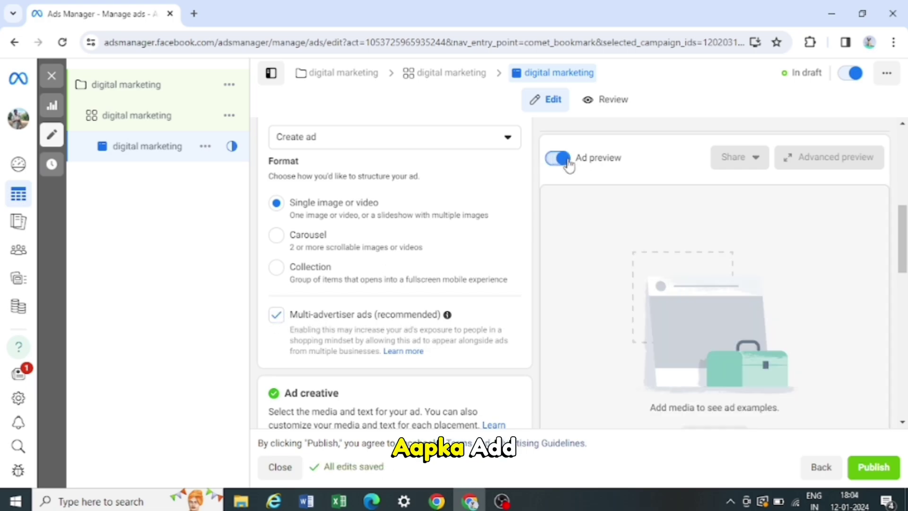
Examine the media, primary text and destination options in the ad's Ad creative section
scroll(544, 236, down, 5)
scroll(396, 334, up, 5)
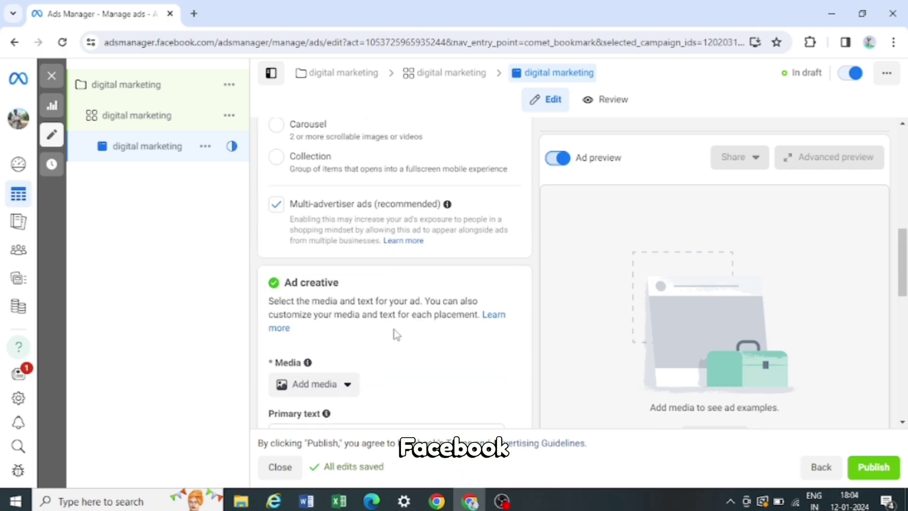
scroll(395, 334, down, 5)
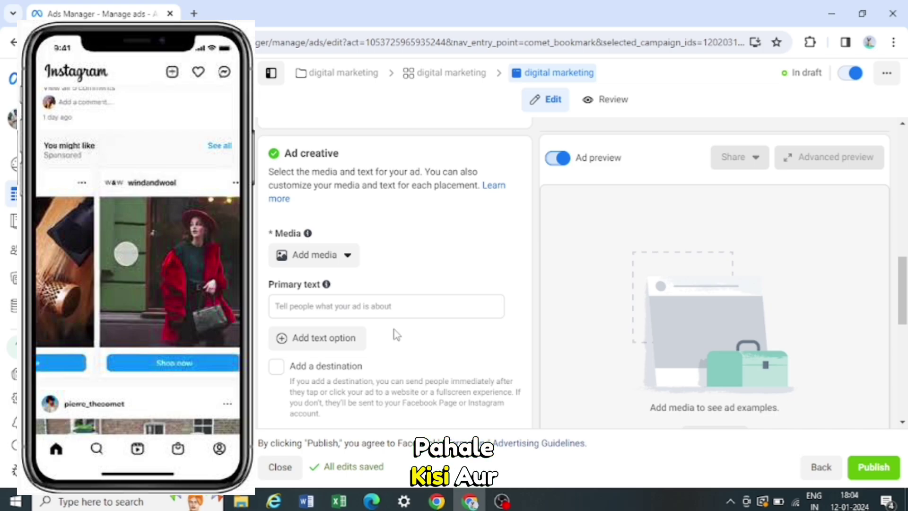
scroll(396, 335, down, 1)
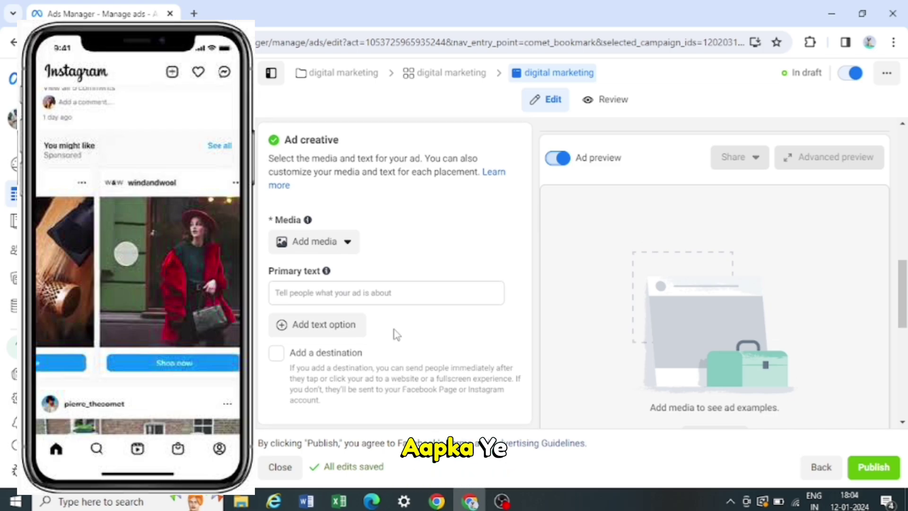
scroll(394, 330, up, 2)
scroll(394, 330, down, 1)
scroll(394, 330, up, 3)
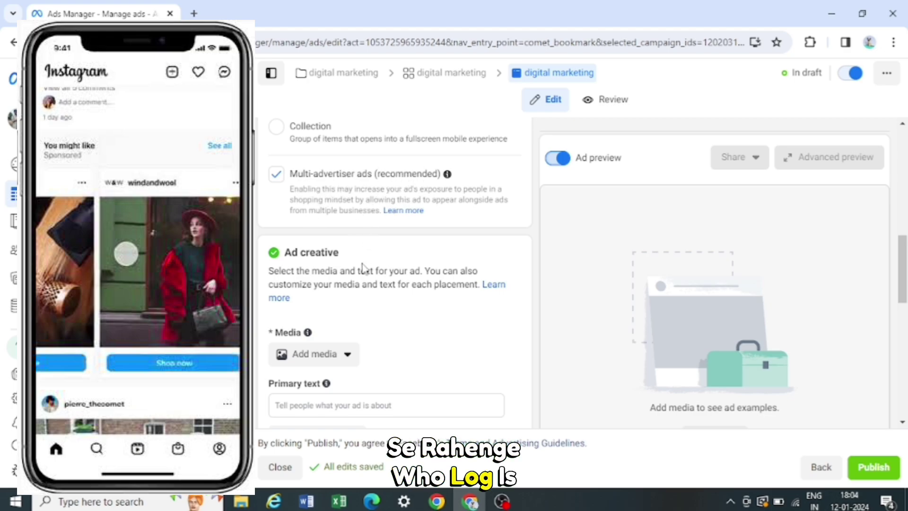
scroll(363, 267, down, 3)
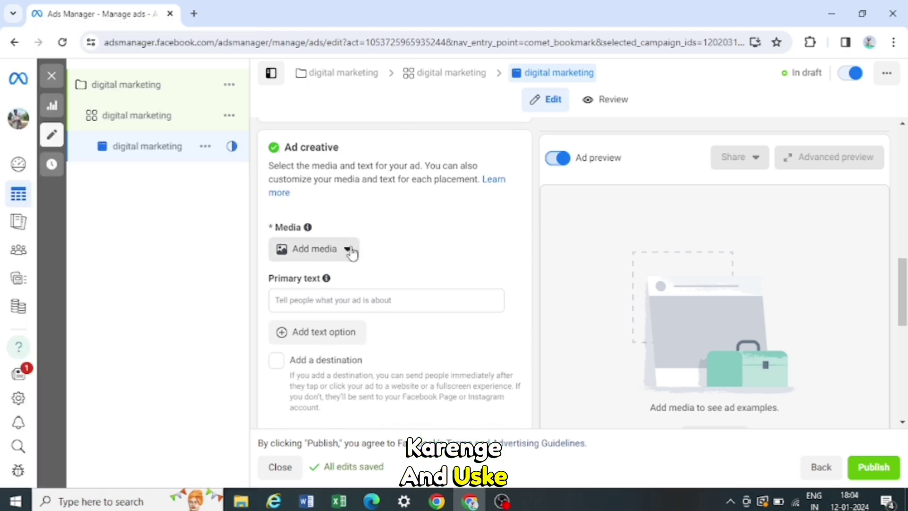
click(350, 251)
Go back to the digital marketing ad set and turn on Dynamic creative, accepting its explanation
click(463, 73)
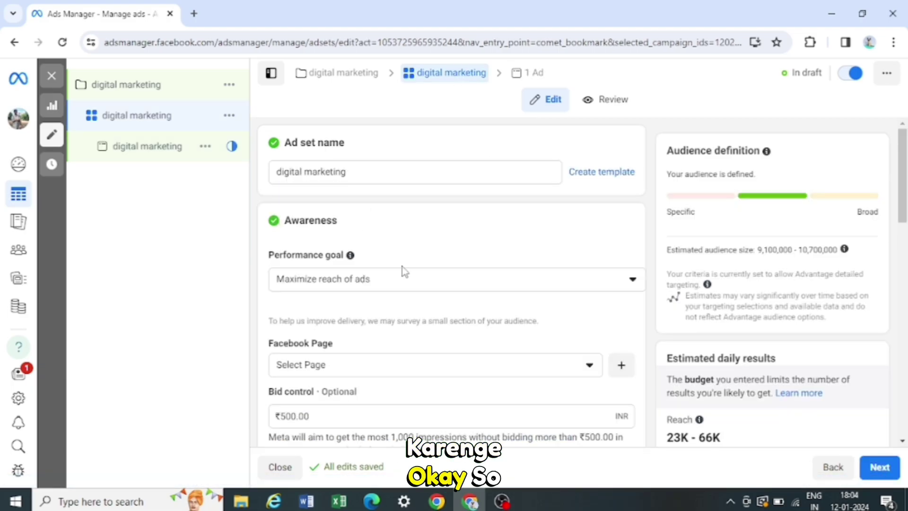
scroll(402, 266, down, 4)
scroll(407, 350, down, 2)
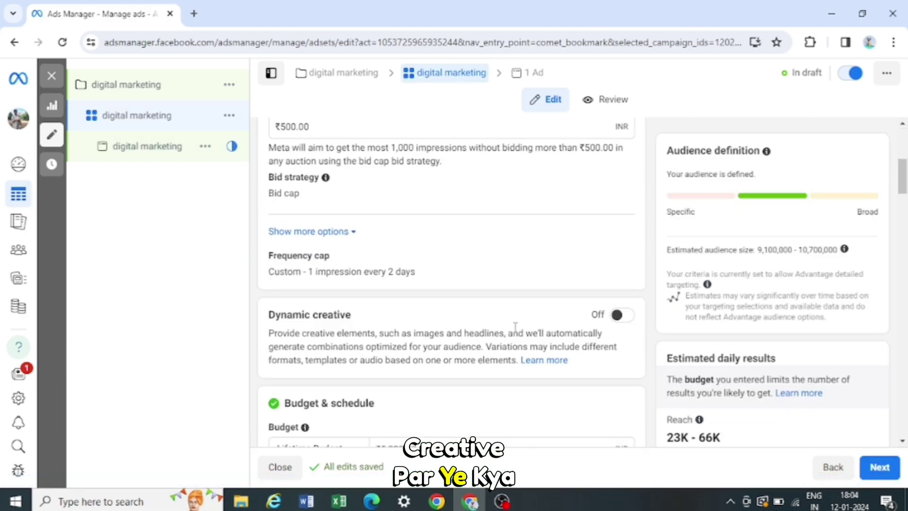
click(622, 316)
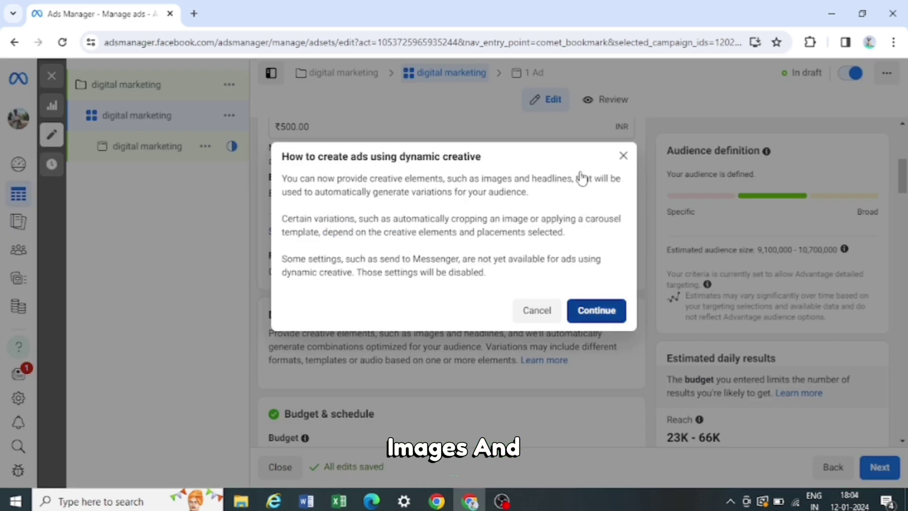
key(Return)
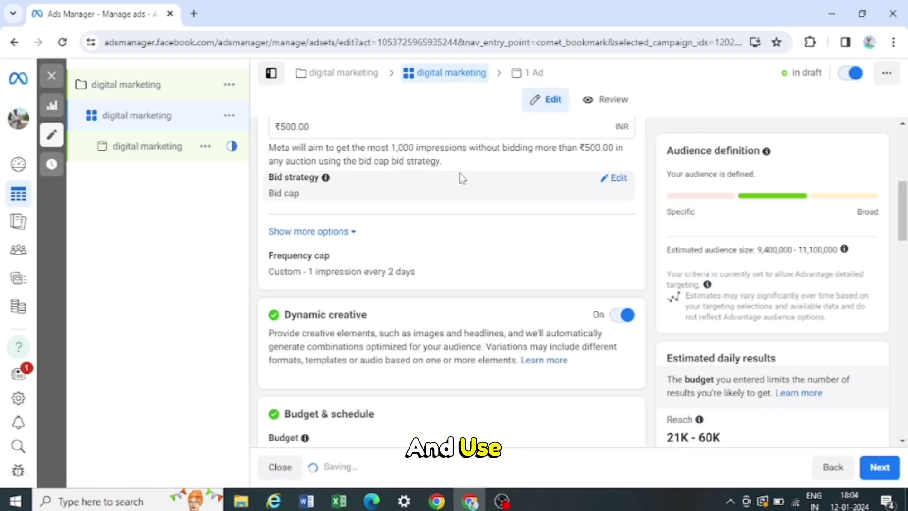
scroll(373, 352, down, 2)
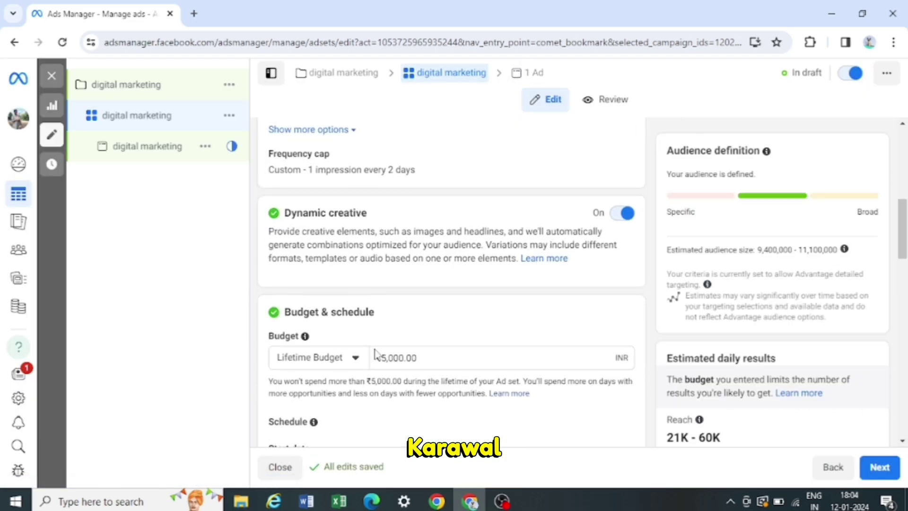
Return to the ad and examine its identity, format, media, creative optimization, text, headline and website URL settings
click(527, 74)
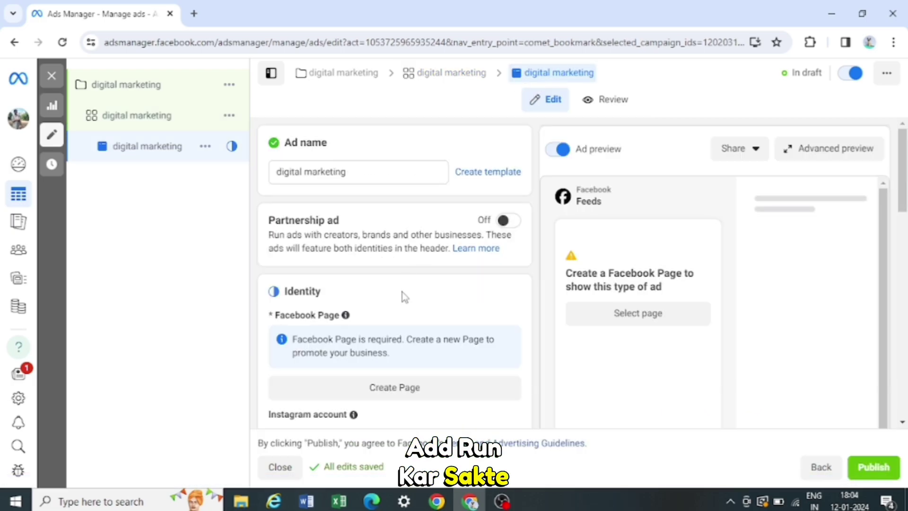
scroll(404, 297, down, 2)
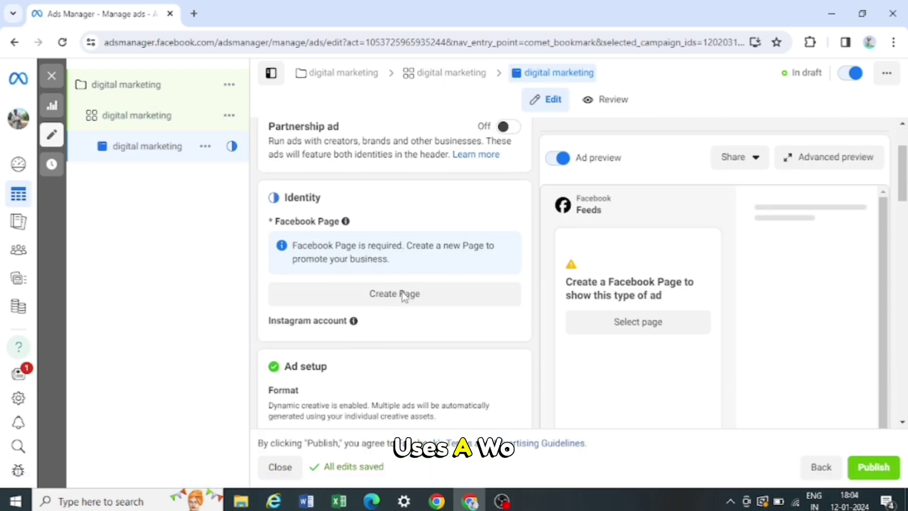
scroll(402, 297, down, 3)
scroll(402, 298, up, 2)
scroll(403, 298, down, 1)
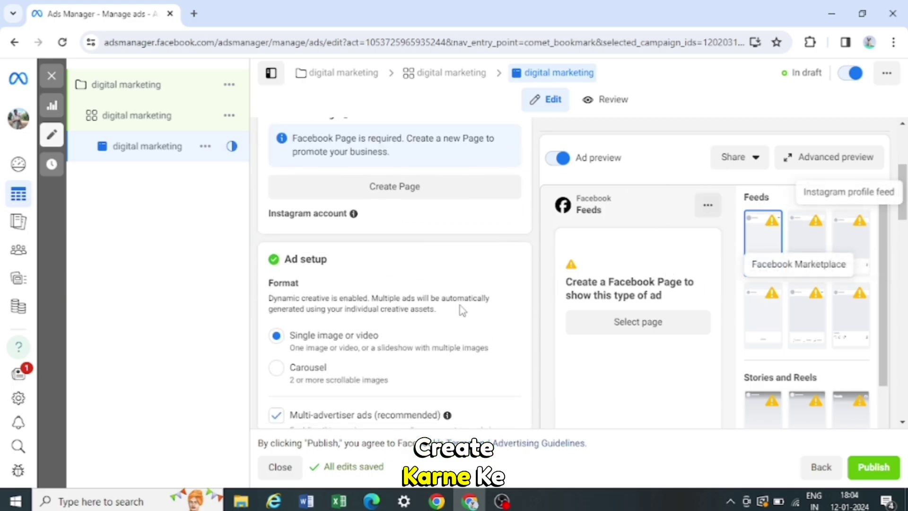
scroll(416, 296, down, 3)
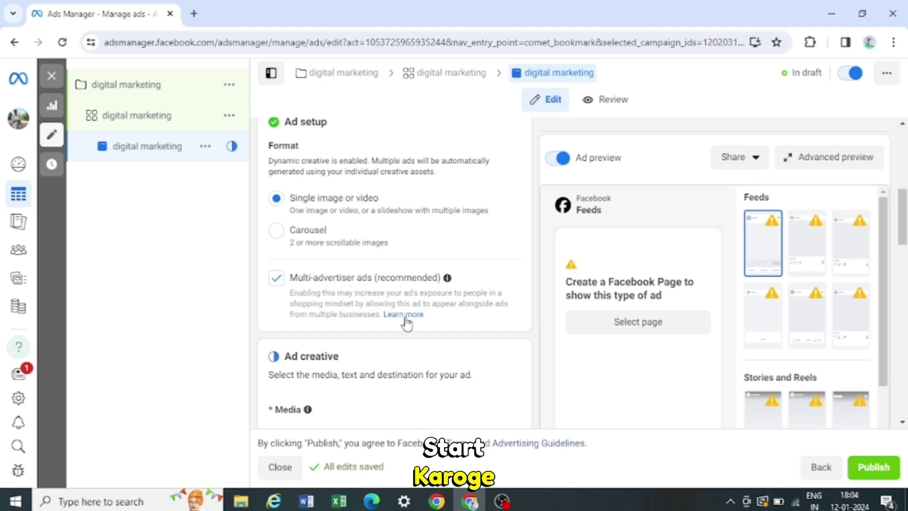
scroll(397, 345, down, 1)
scroll(398, 343, up, 1)
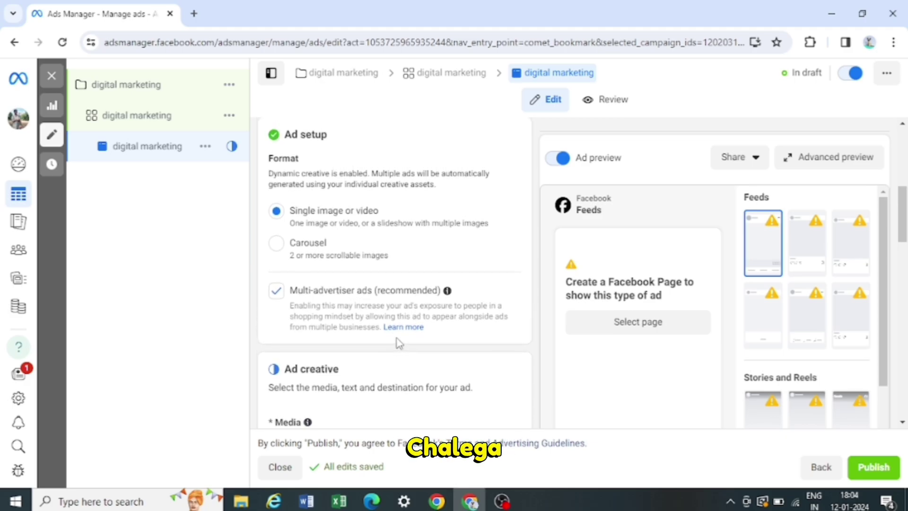
scroll(399, 343, down, 4)
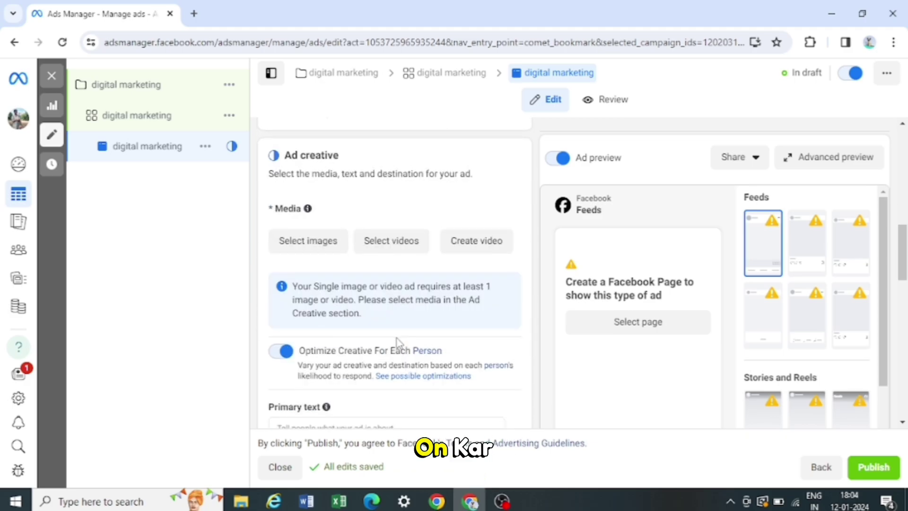
scroll(397, 341, down, 1)
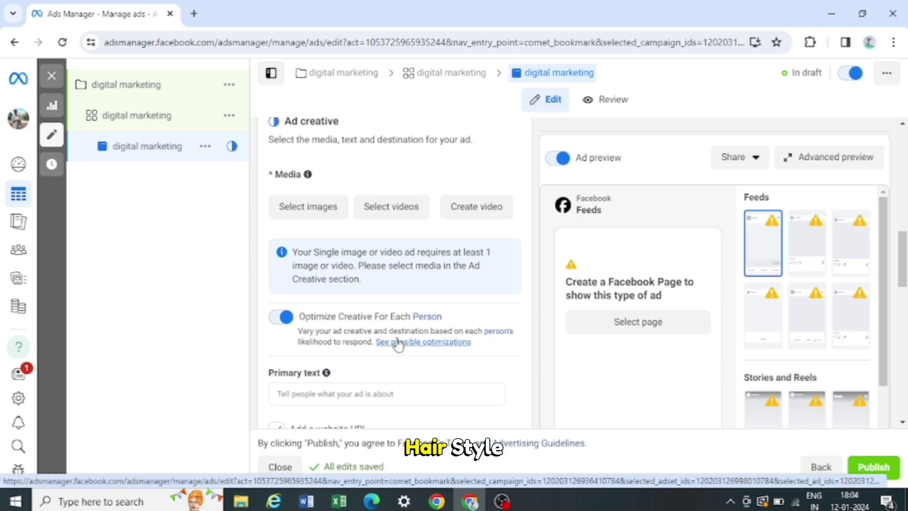
scroll(421, 263, up, 2)
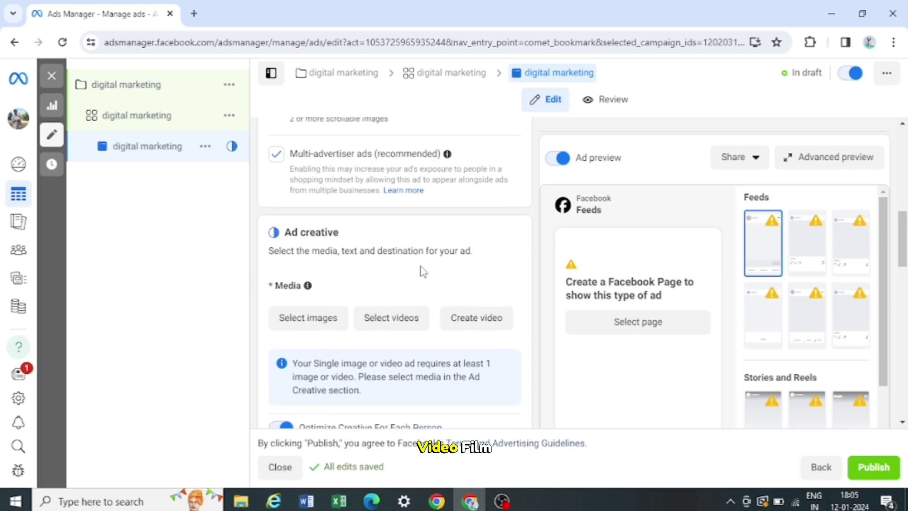
scroll(351, 317, down, 5)
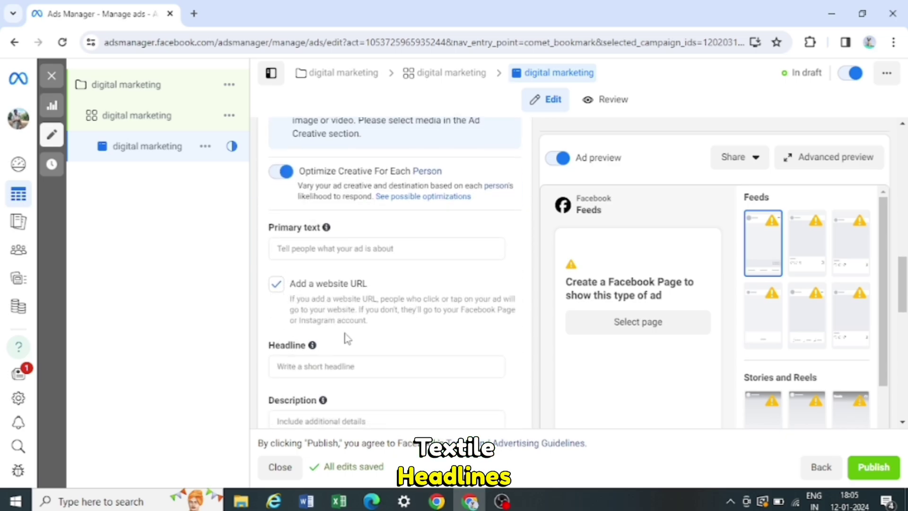
scroll(348, 338, down, 3)
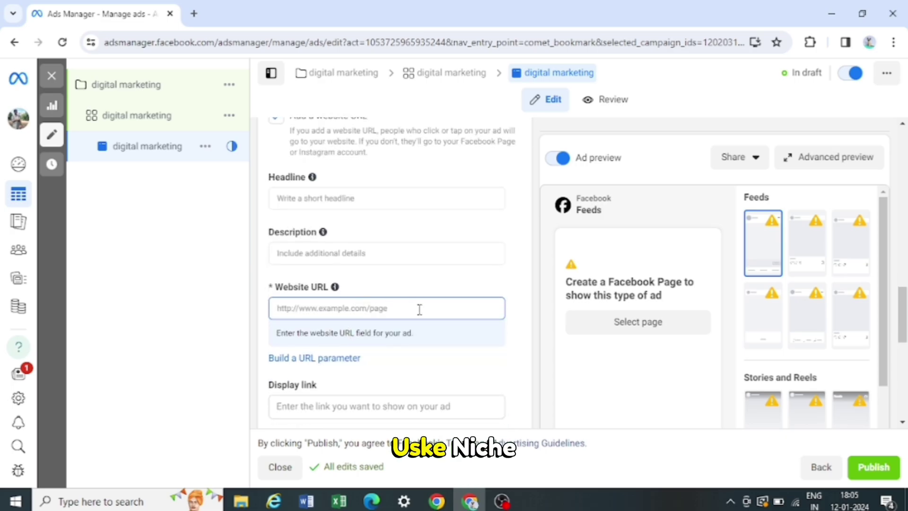
Add a second call to action, set it to See menu, and set the first one to Shop now
scroll(320, 392, down, 2)
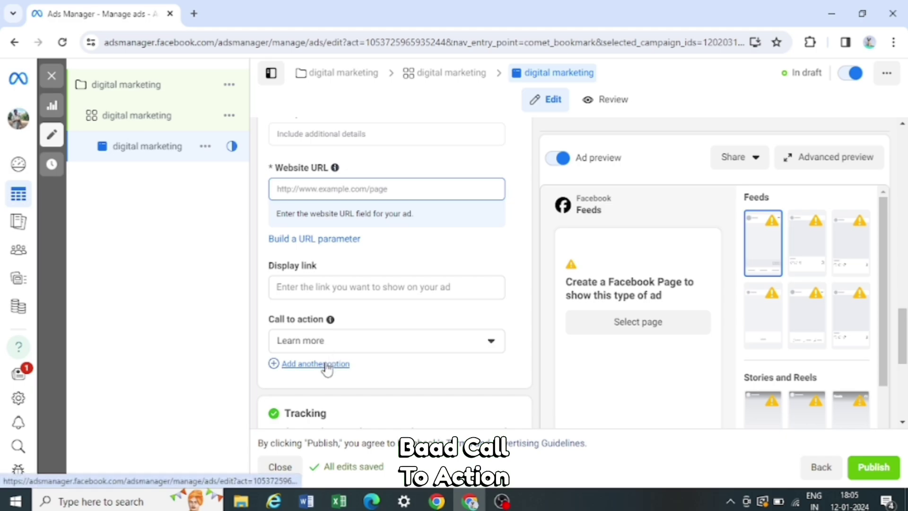
click(356, 363)
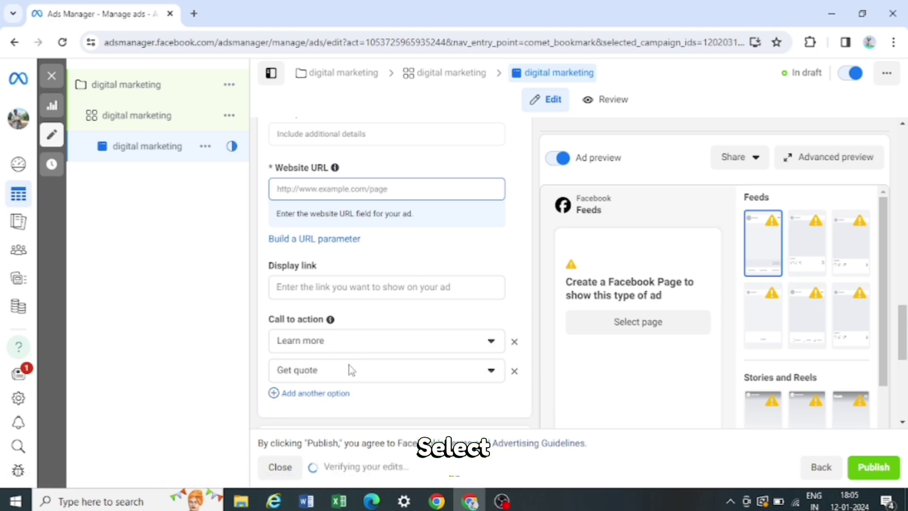
scroll(349, 370, down, 1)
click(492, 320)
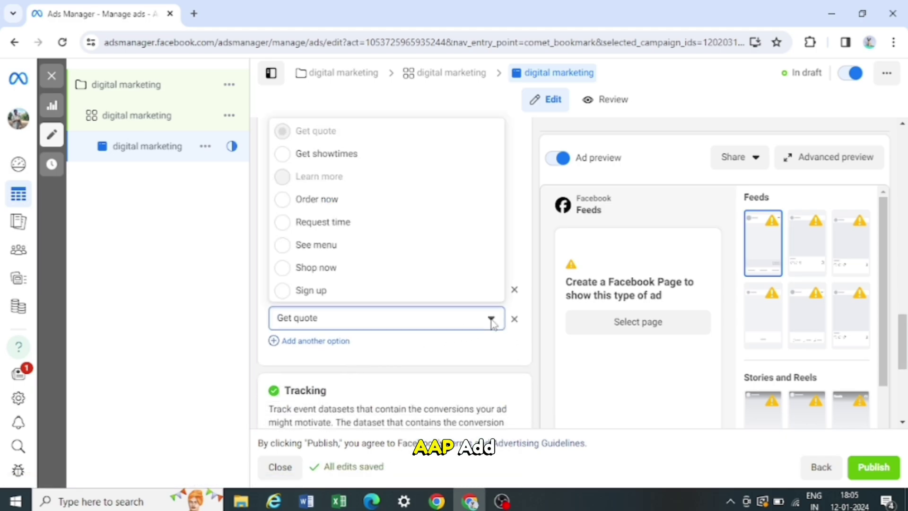
click(330, 246)
click(490, 291)
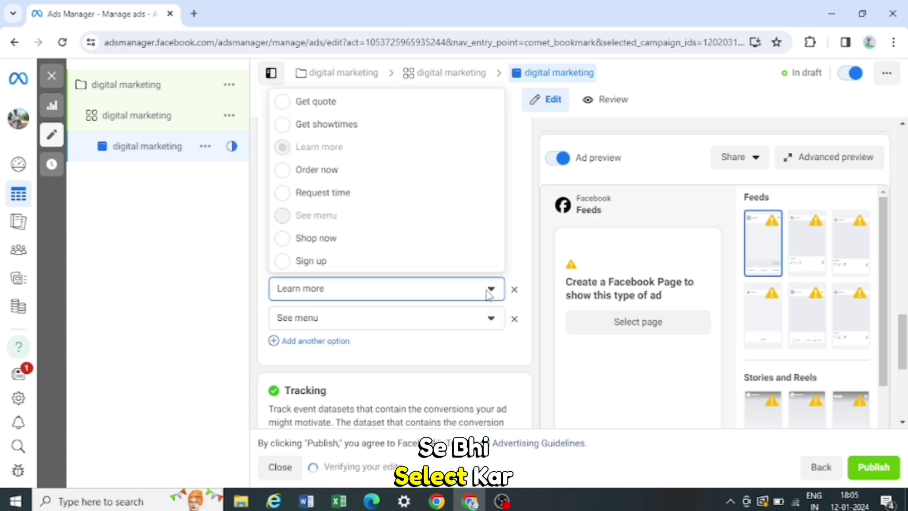
click(316, 239)
Review the ad's Tracking section, opening the App events setup page and closing it again
scroll(381, 357, down, 3)
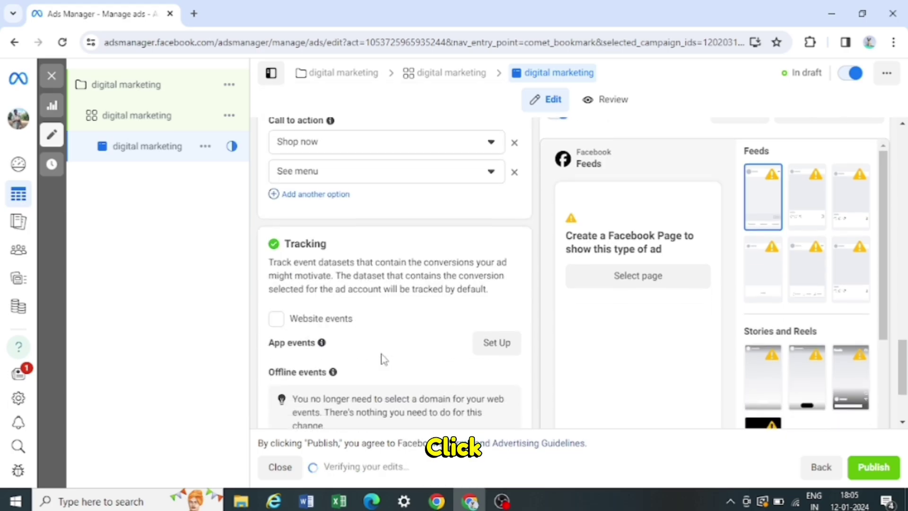
scroll(383, 359, down, 2)
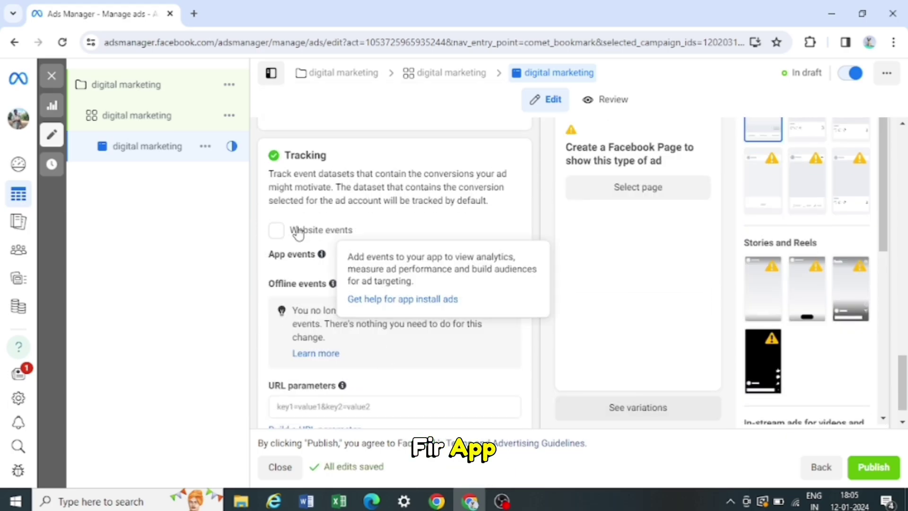
click(488, 261)
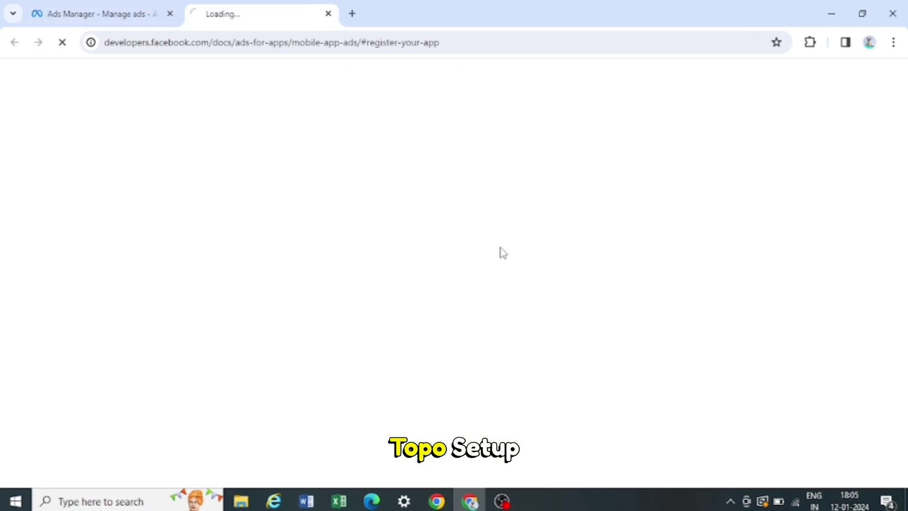
click(328, 13)
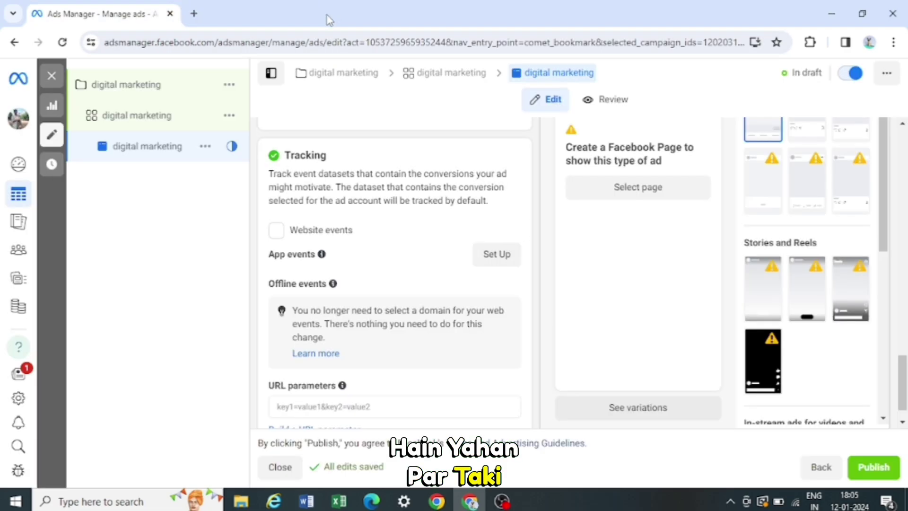
scroll(424, 356, down, 1)
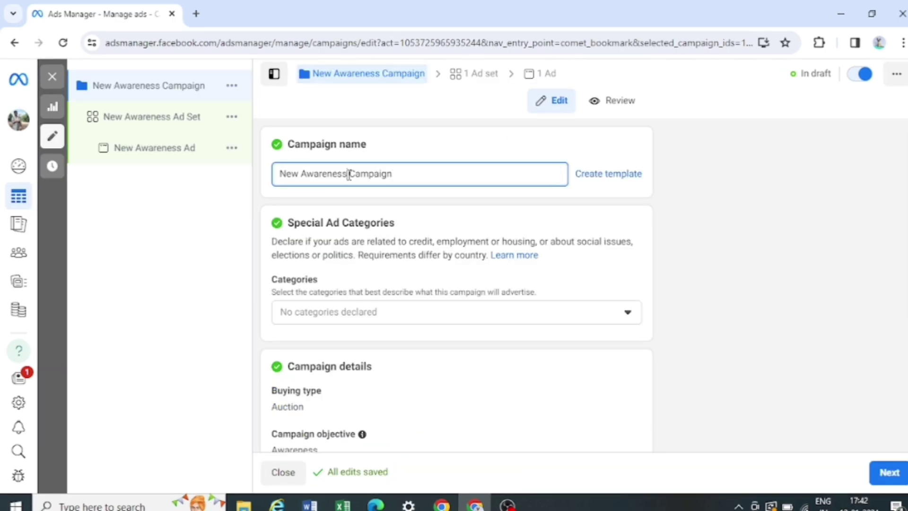
Rename the New Awareness Campaign as digital marketing and look through its available special ad categories
triple_click(349, 175)
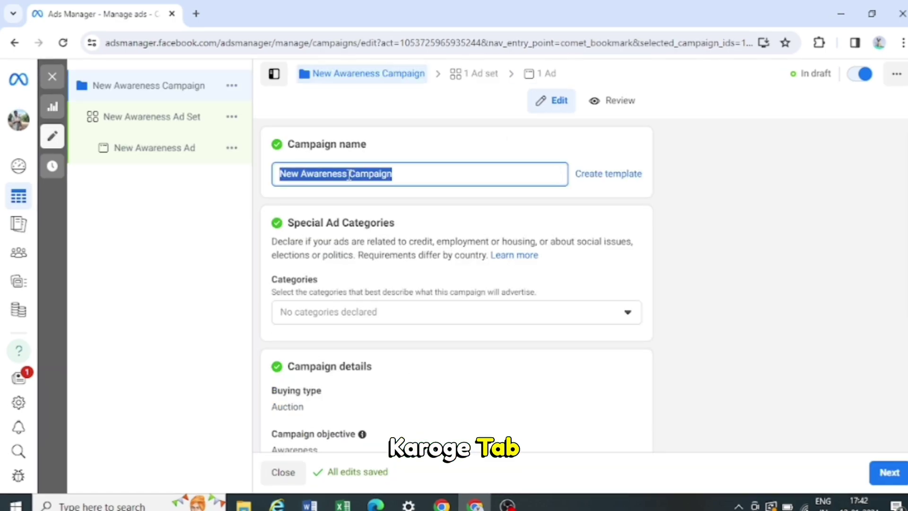
text(digital marketing)
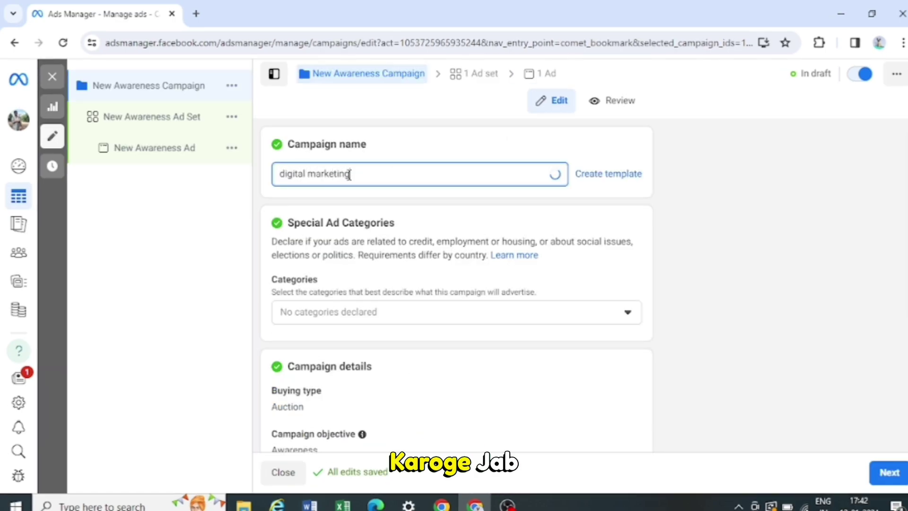
scroll(325, 287, down, 1)
click(332, 282)
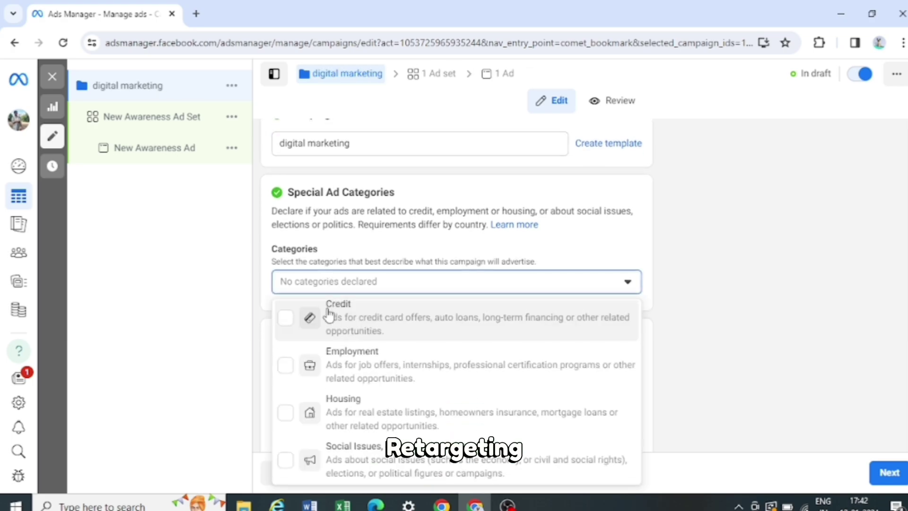
scroll(377, 257, down, 2)
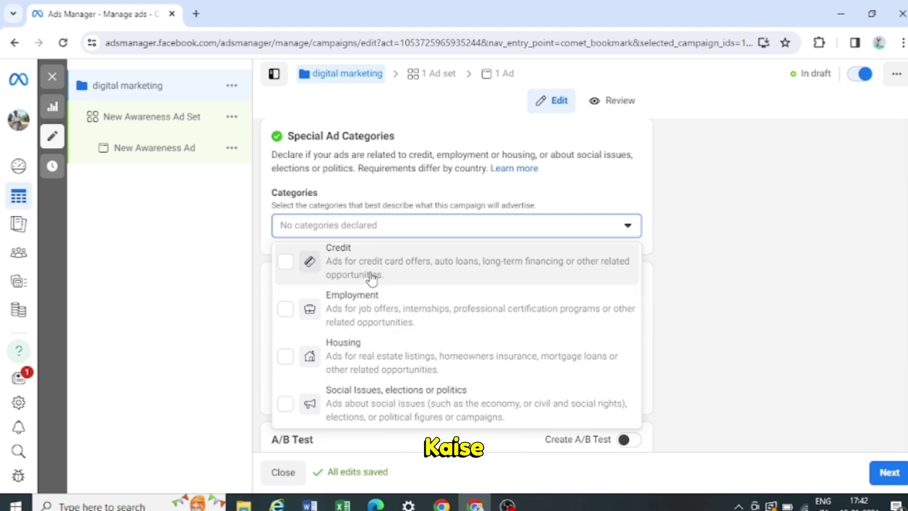
drag(361, 260, 418, 278)
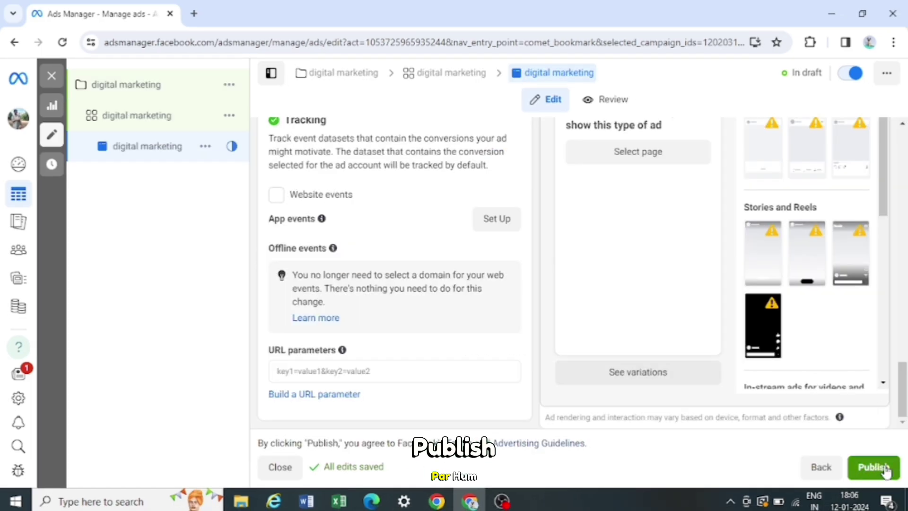
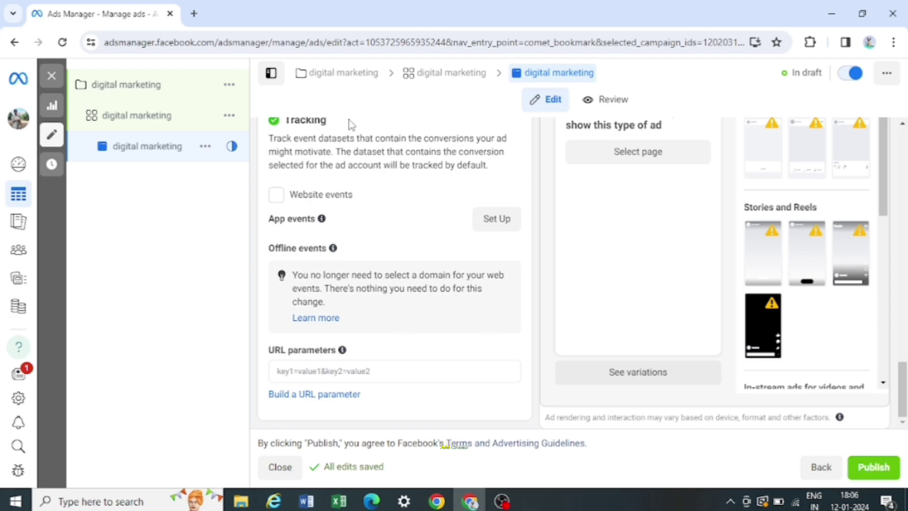
Go back to the digital marketing campaign and change its buying type to Reservation, accepting the resulting settings change
click(325, 75)
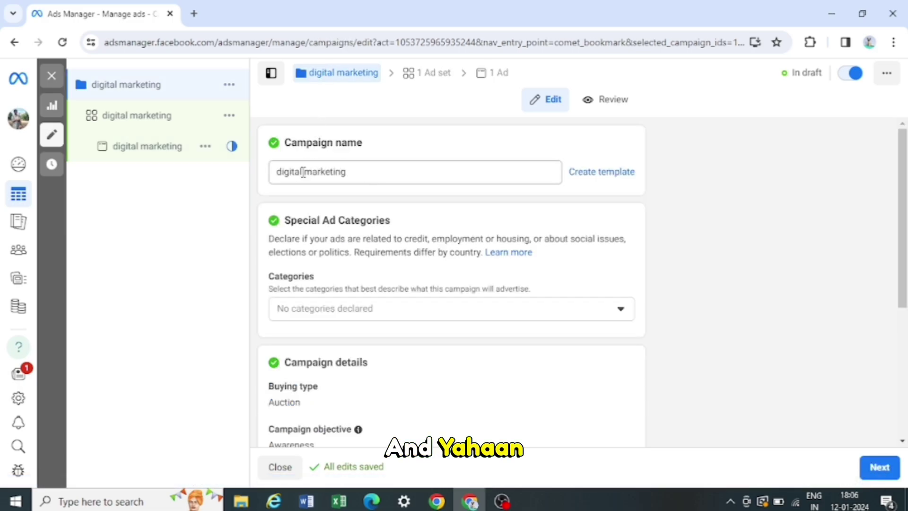
scroll(365, 278, down, 2)
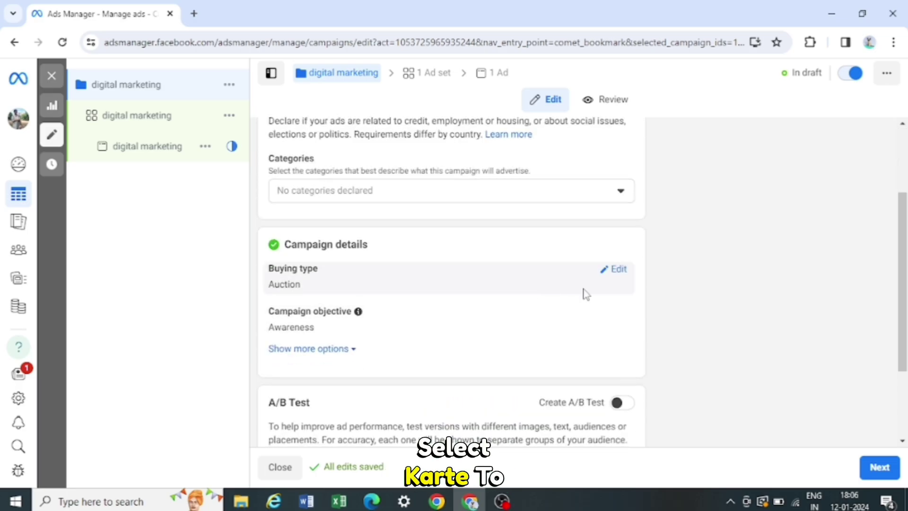
click(616, 271)
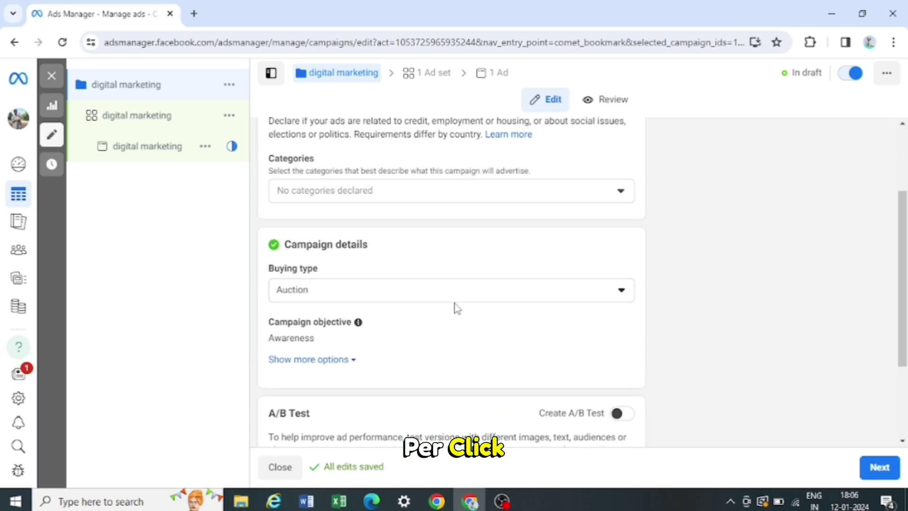
click(462, 293)
click(395, 350)
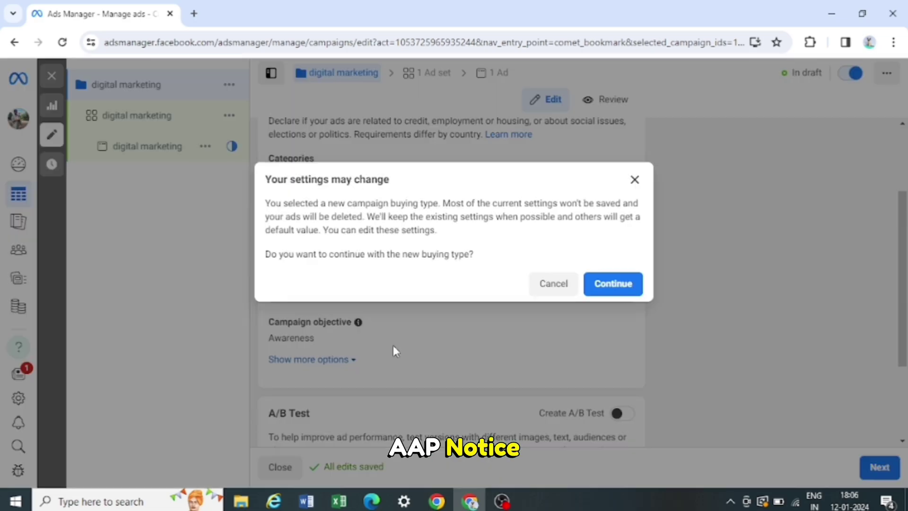
click(628, 293)
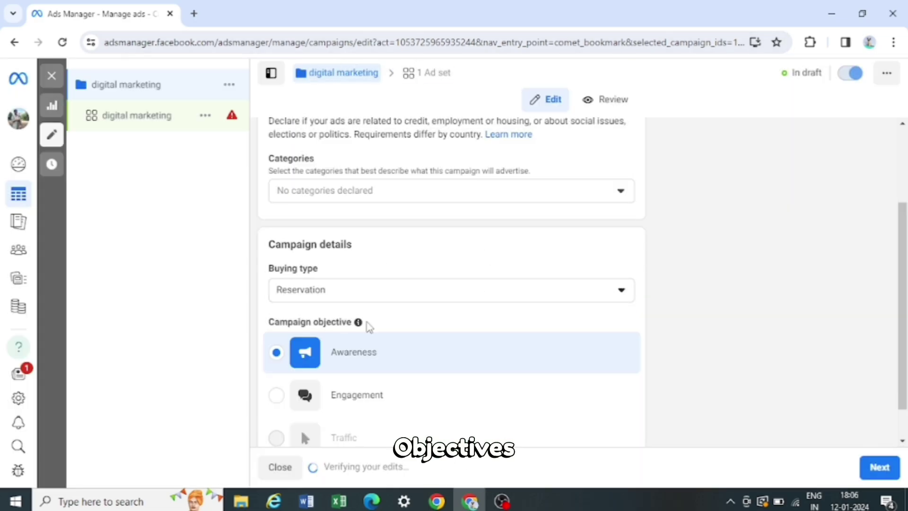
scroll(369, 327, down, 1)
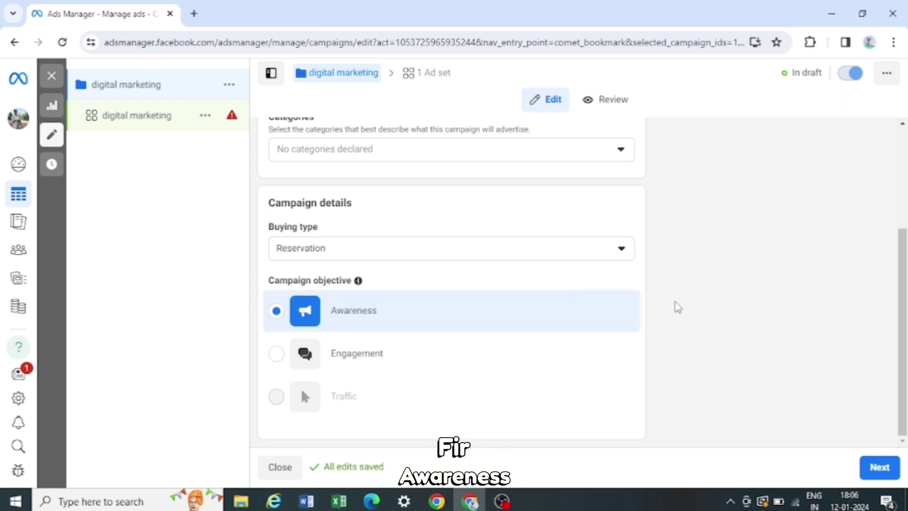
Continue to the ad set and limit its ads scheduling to run from 3 am to 9 pm
click(862, 469)
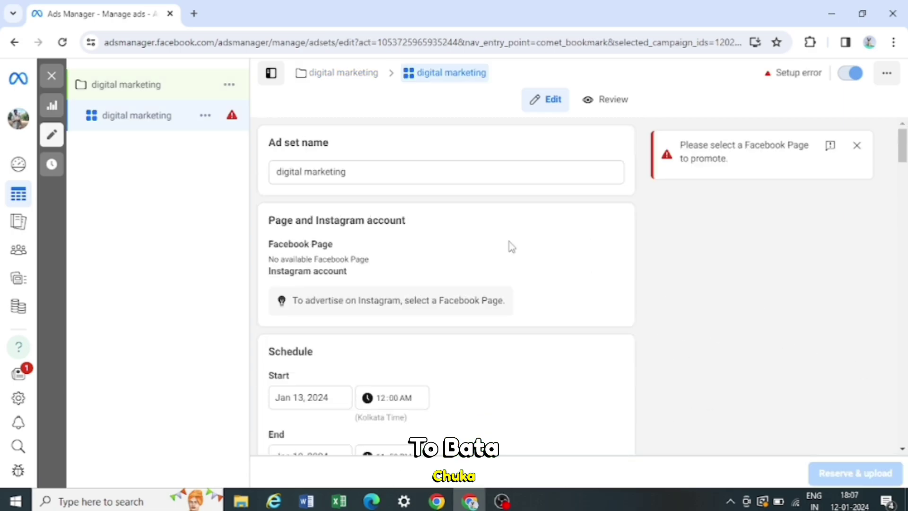
scroll(496, 249, down, 4)
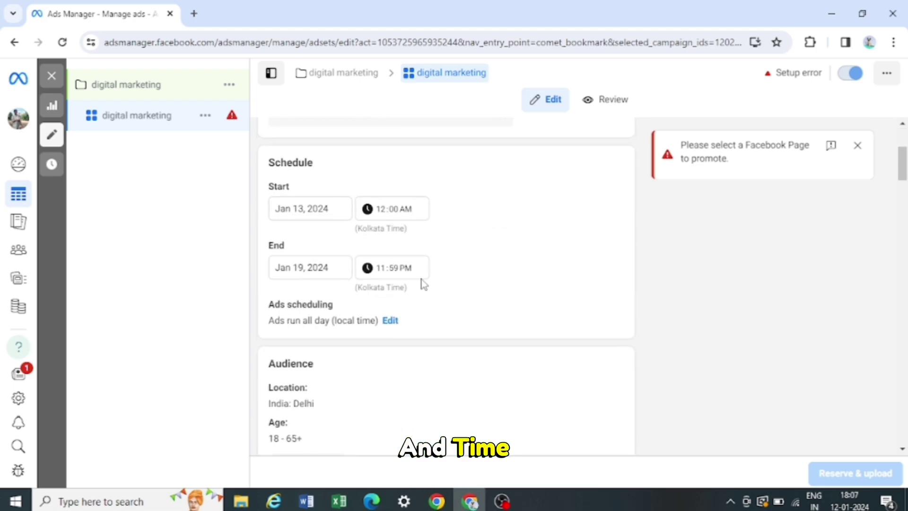
click(390, 321)
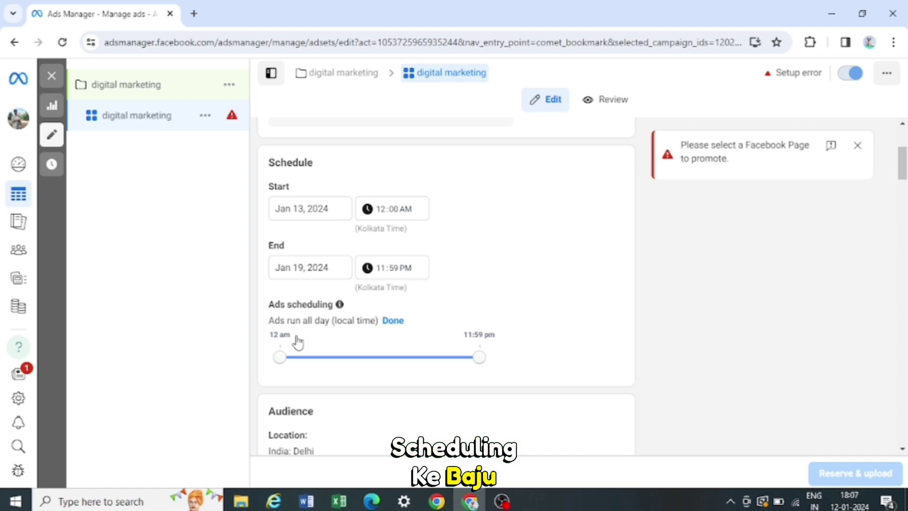
drag(283, 363, 321, 362)
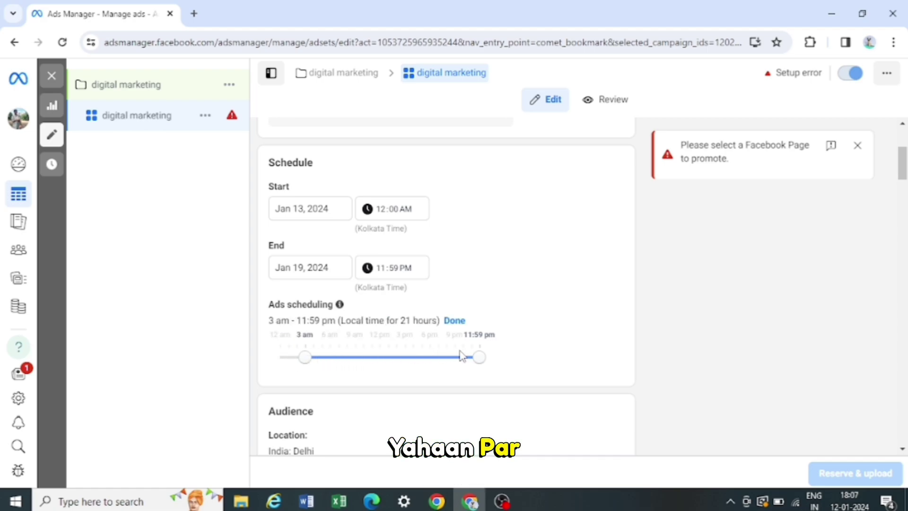
drag(477, 360, 464, 360)
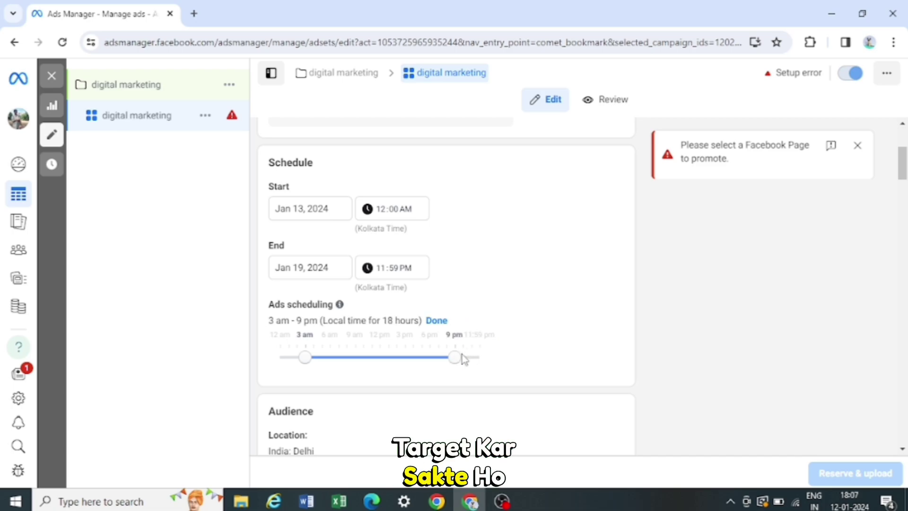
Add Video to the ad set's ad formats
scroll(497, 379, down, 4)
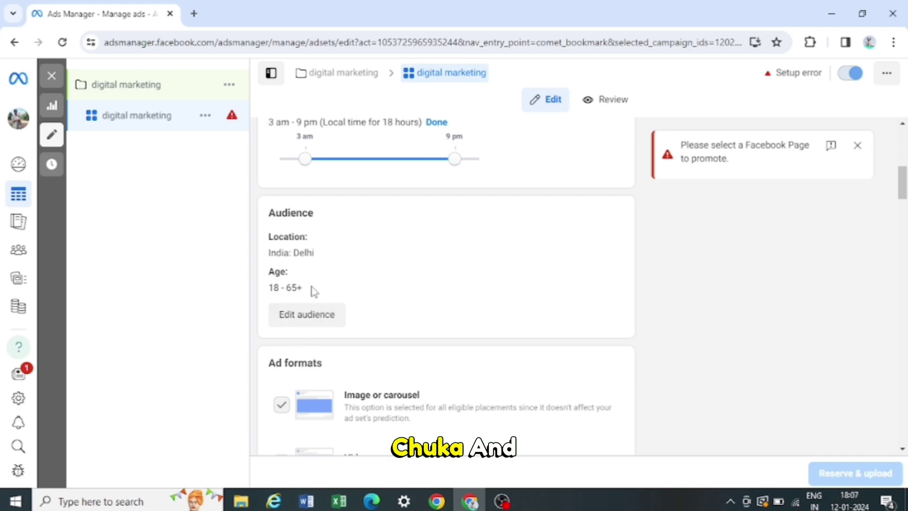
scroll(350, 350, down, 4)
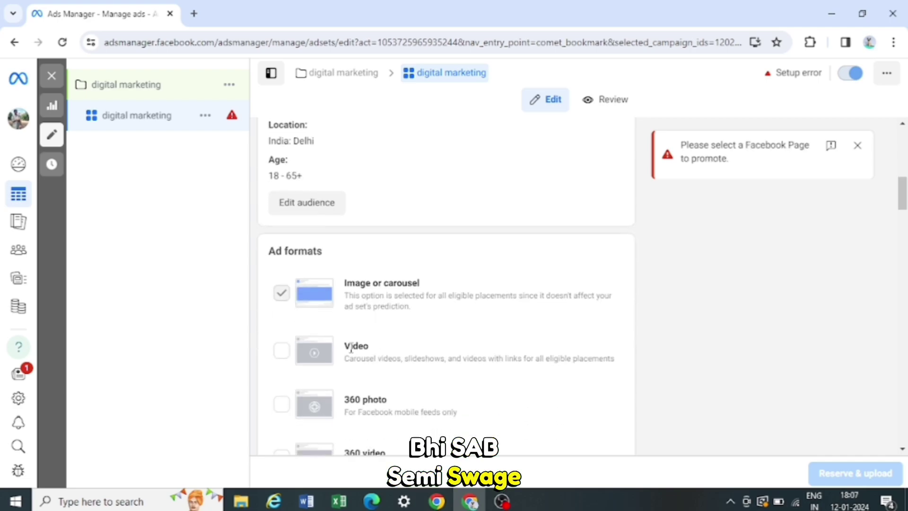
scroll(352, 352, down, 1)
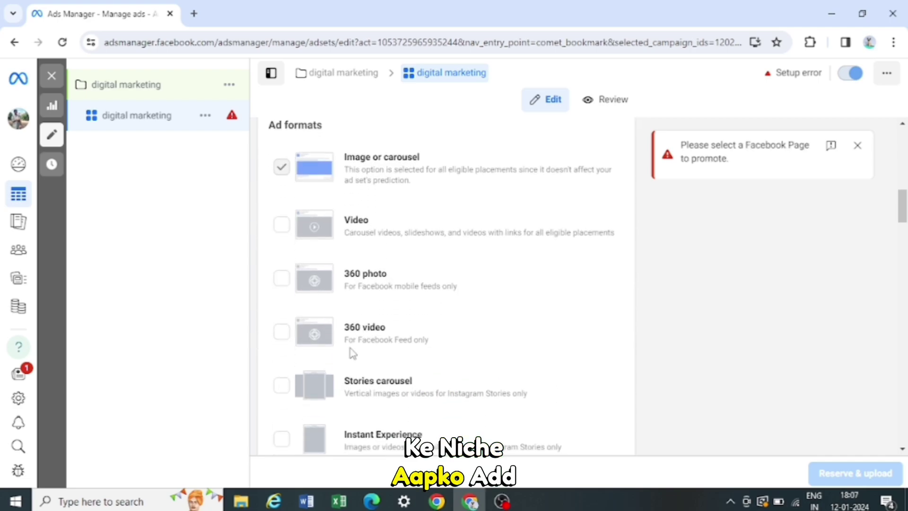
click(277, 231)
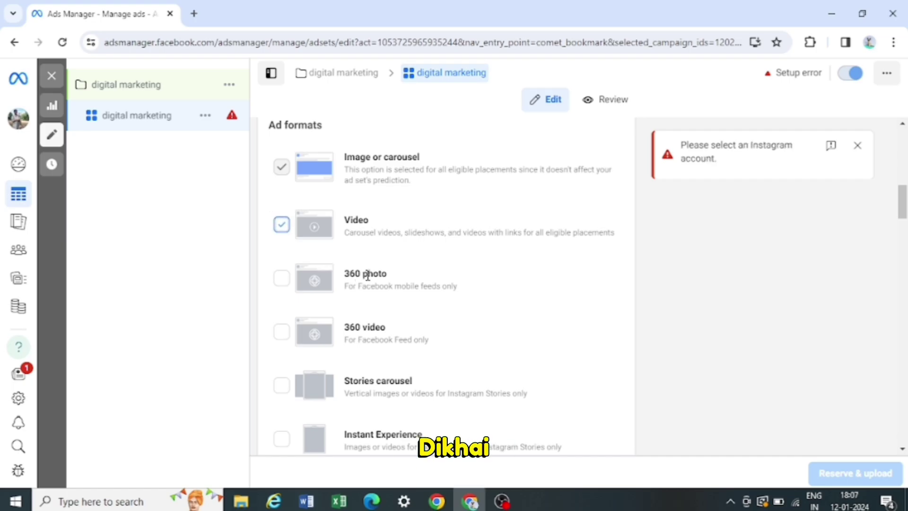
Deselect Desktop from the devices used for the ad set's manual placements
scroll(368, 280, down, 5)
scroll(367, 282, down, 2)
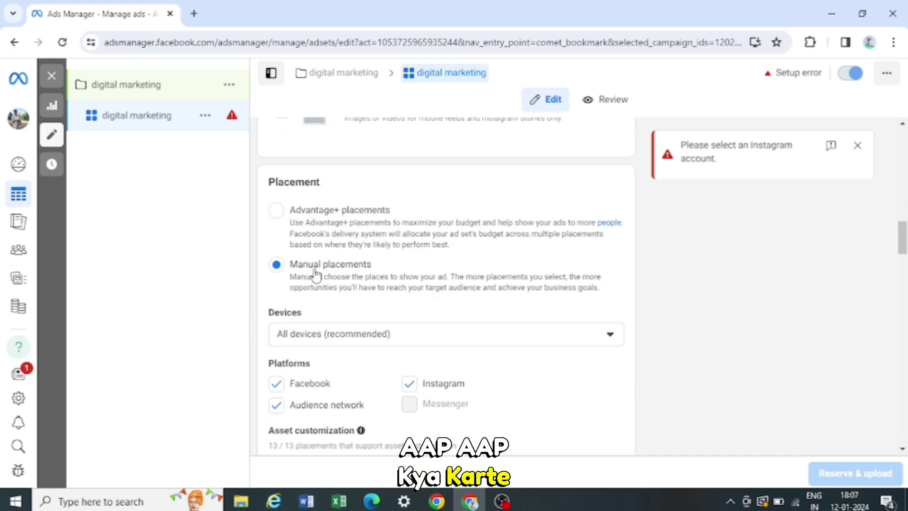
scroll(366, 288, down, 1)
scroll(367, 289, down, 1)
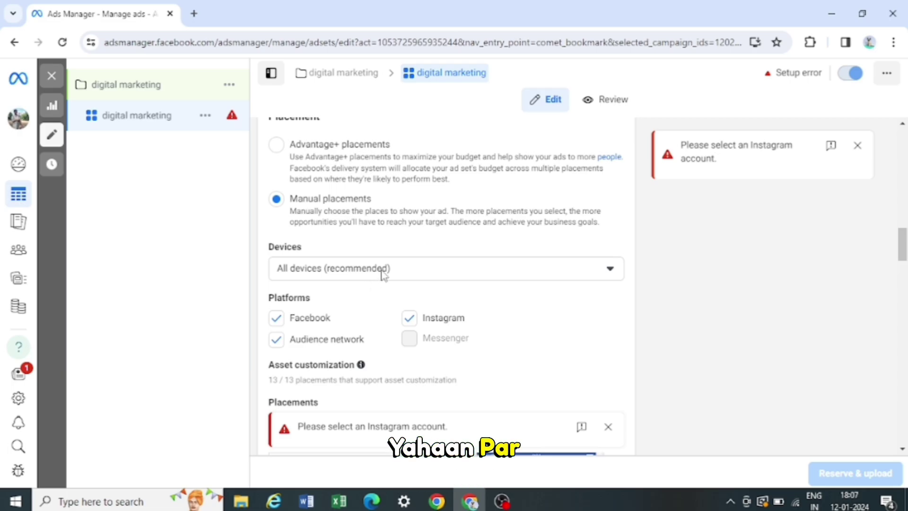
click(384, 274)
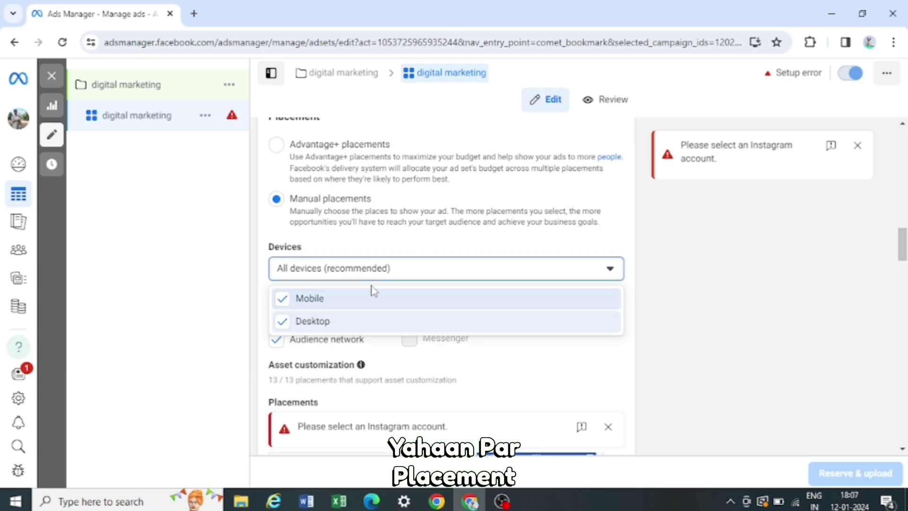
click(359, 321)
click(384, 356)
Examine the ad set's placement list, mobile device, inventory filter, and optimization and delivery settings
scroll(384, 356, down, 5)
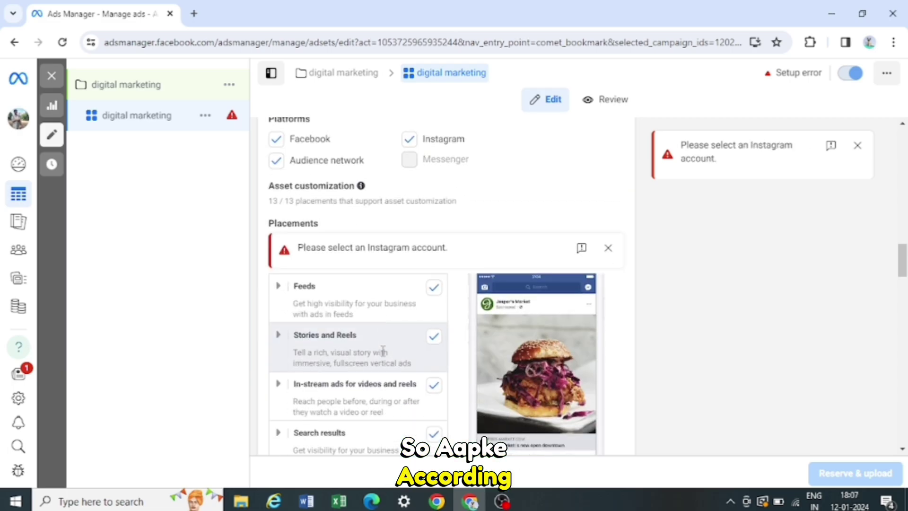
scroll(384, 356, down, 7)
scroll(384, 355, down, 9)
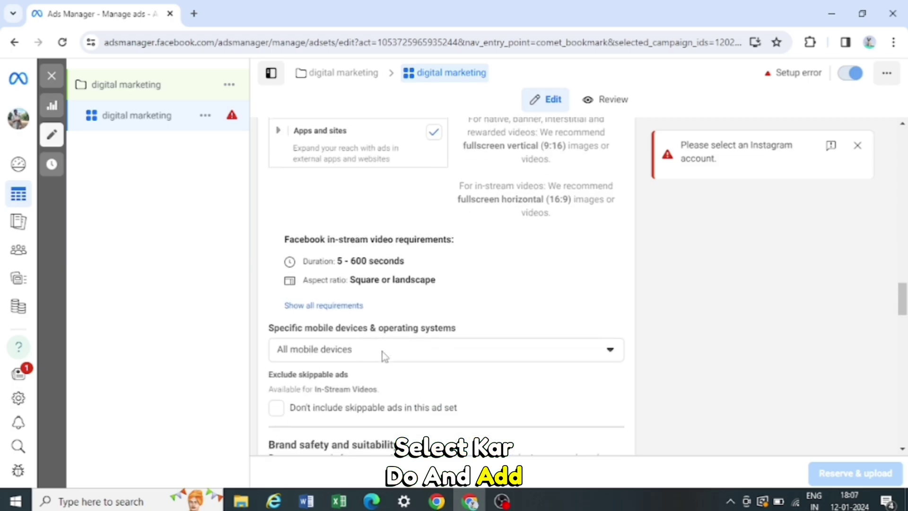
scroll(384, 357, down, 10)
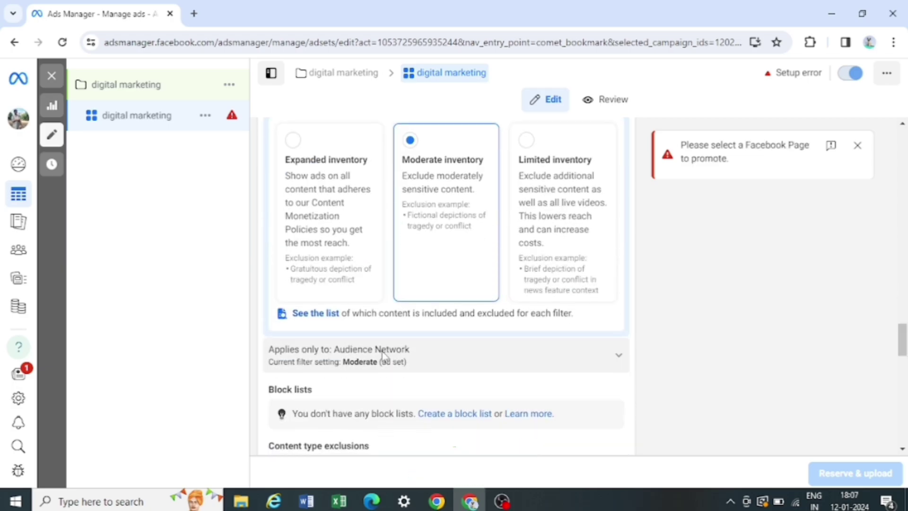
scroll(384, 355, down, 3)
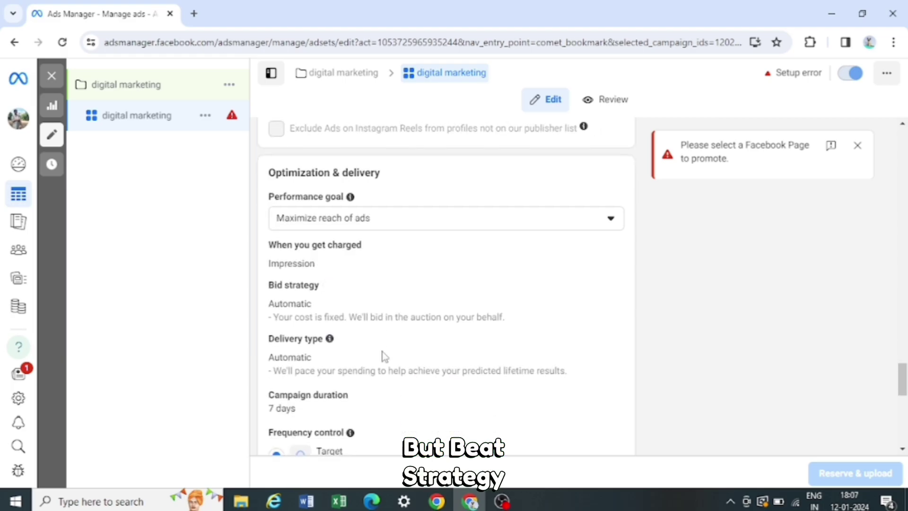
mouse_move(322, 253)
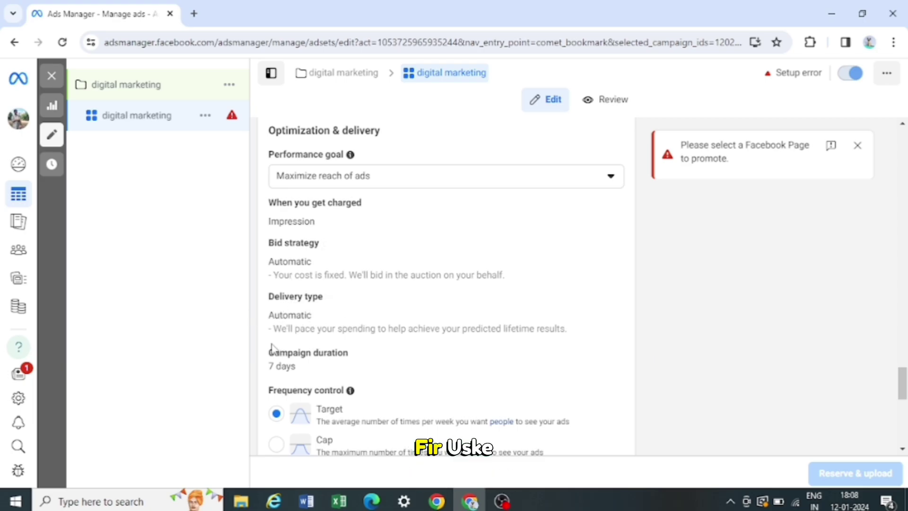
Set the Target frequency control to 3 times for the 7-day period
scroll(320, 342, down, 2)
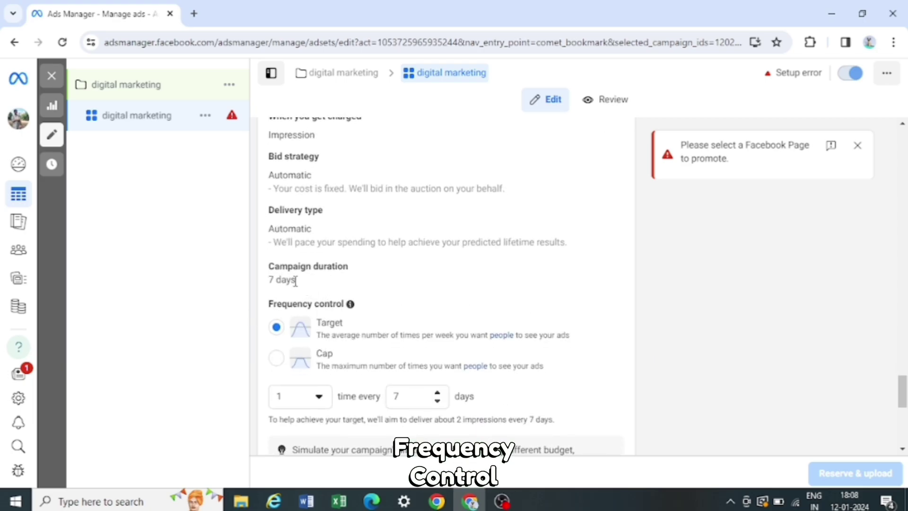
scroll(341, 351, down, 1)
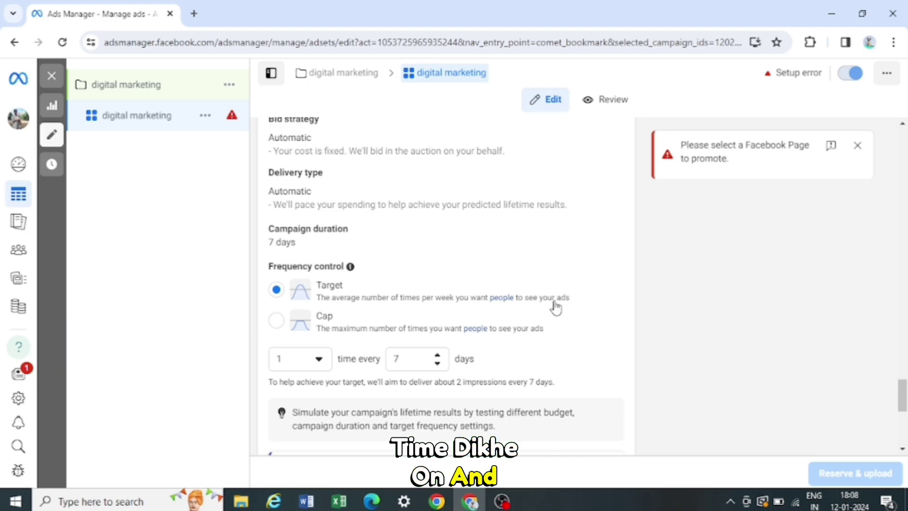
scroll(452, 319, down, 1)
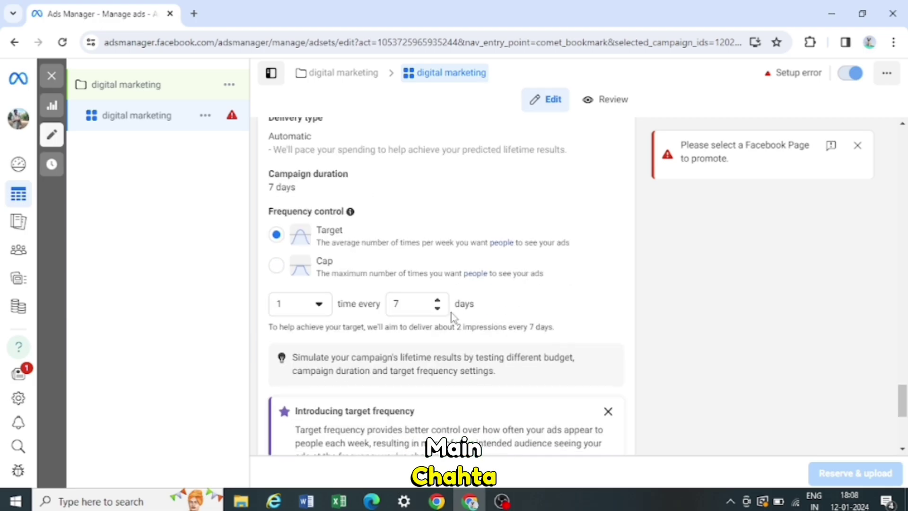
click(319, 307)
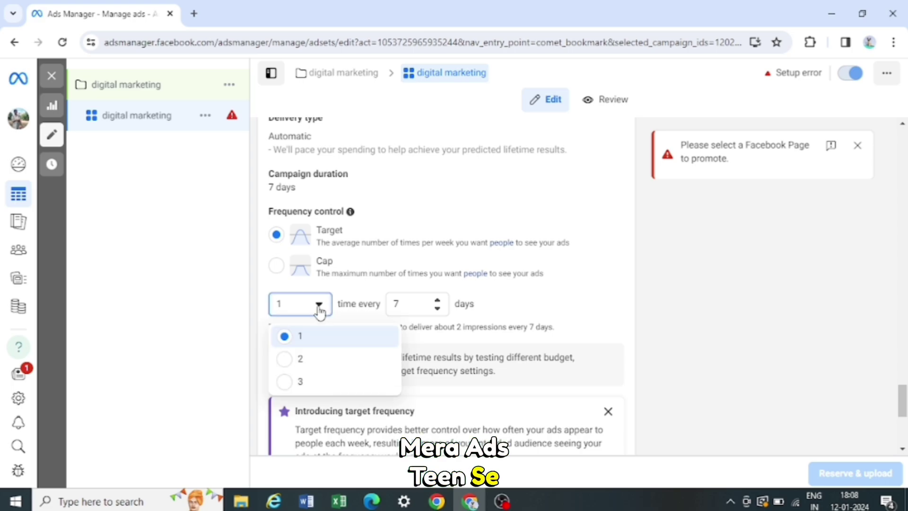
click(296, 382)
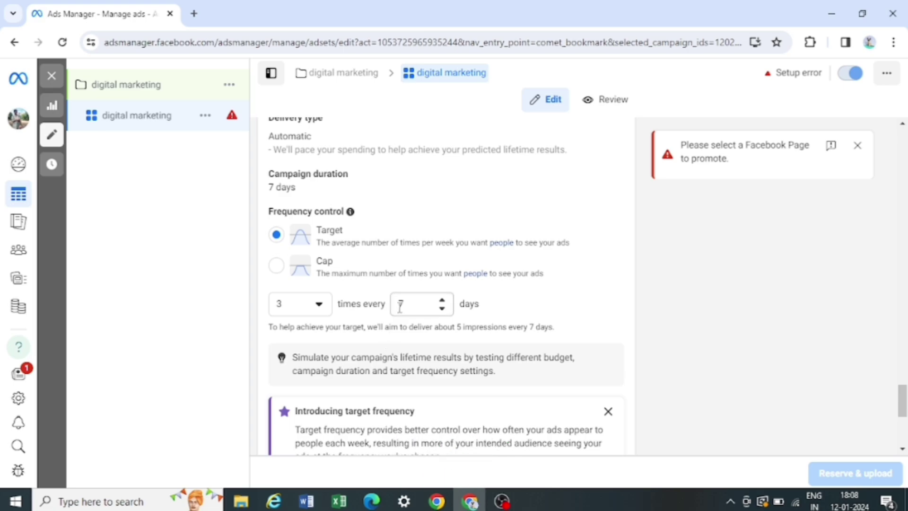
Switch the ad set's frequency control to Cap with a maximum of 2 times every 5 days
click(442, 308)
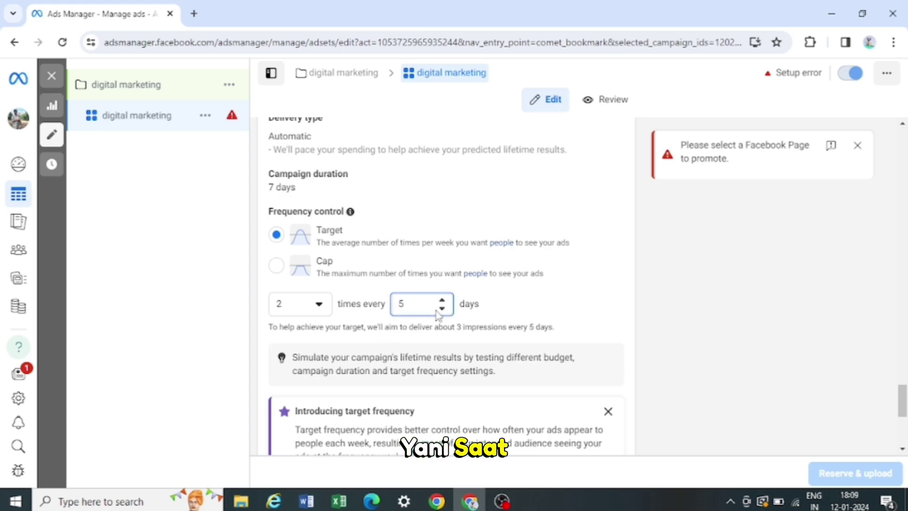
click(277, 265)
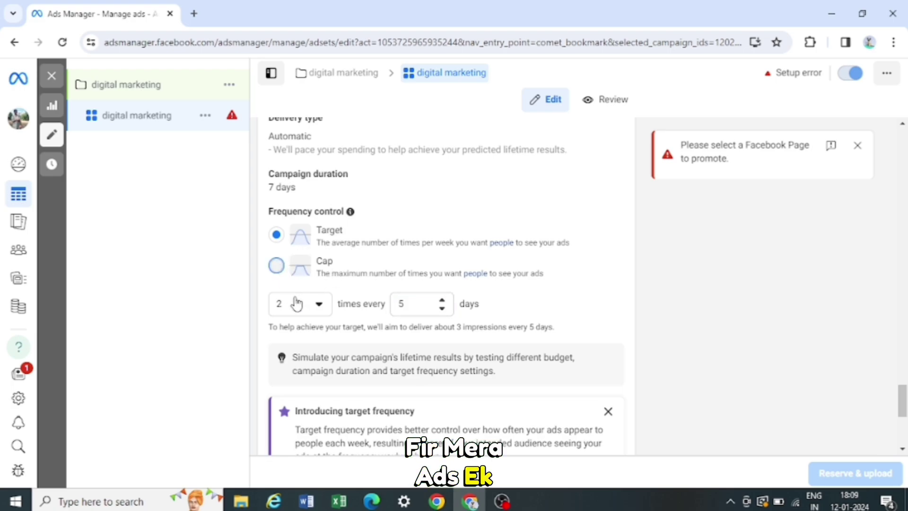
click(300, 303)
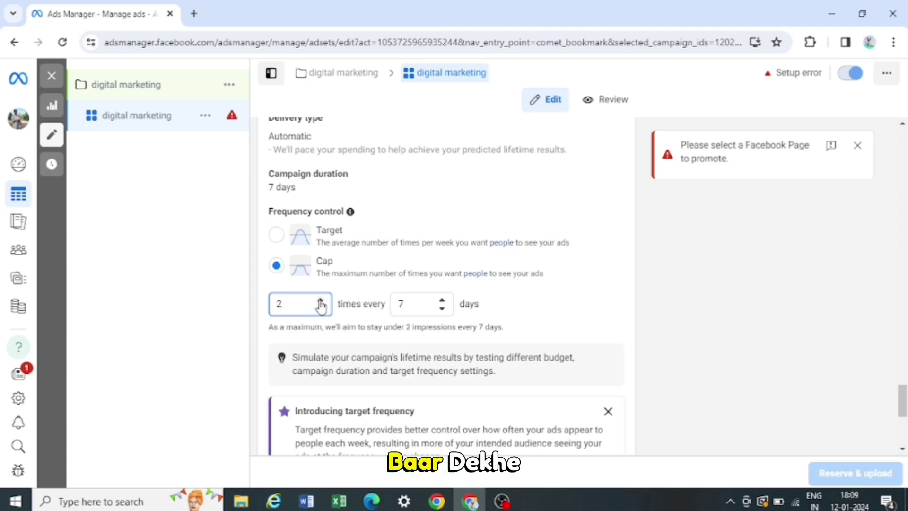
click(442, 308)
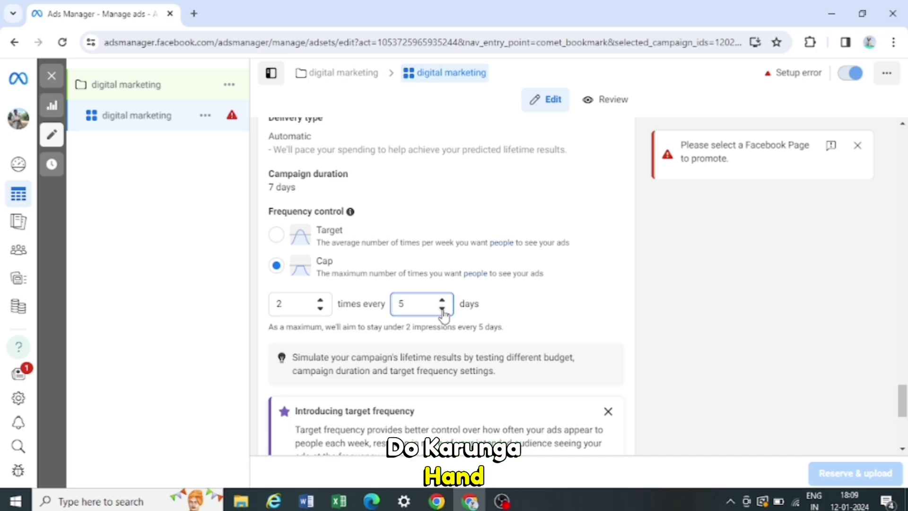
scroll(448, 324, down, 5)
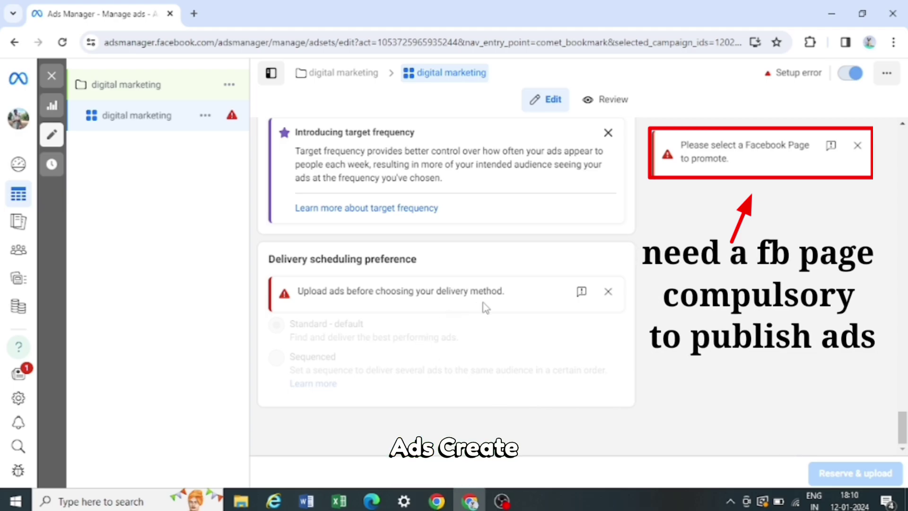
scroll(568, 298, up, 1)
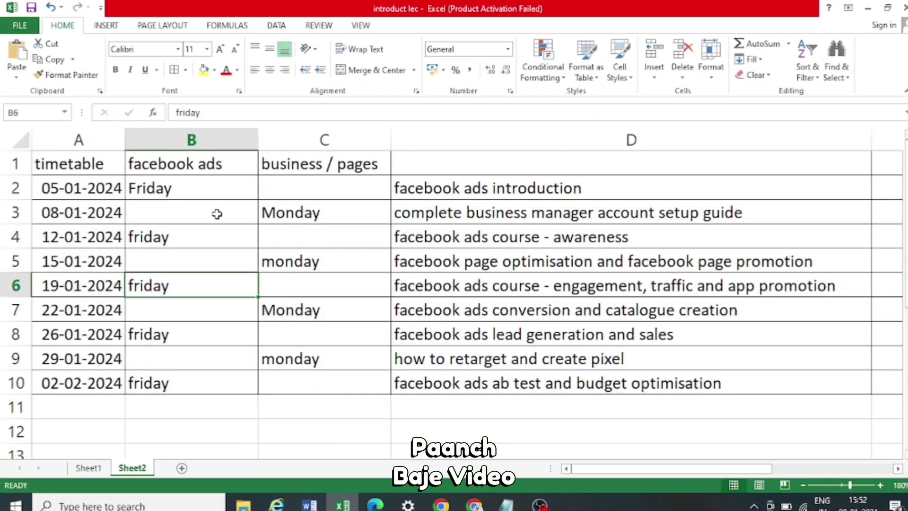
Review the course timetable in Excel, going through the dates, the facebook ads and business / pages days, and the lesson topics
click(176, 195)
click(437, 197)
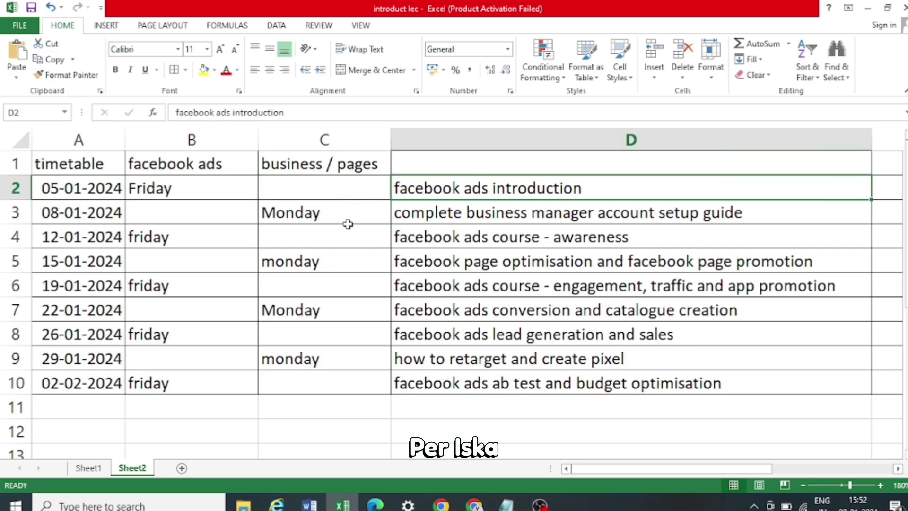
click(310, 216)
click(195, 214)
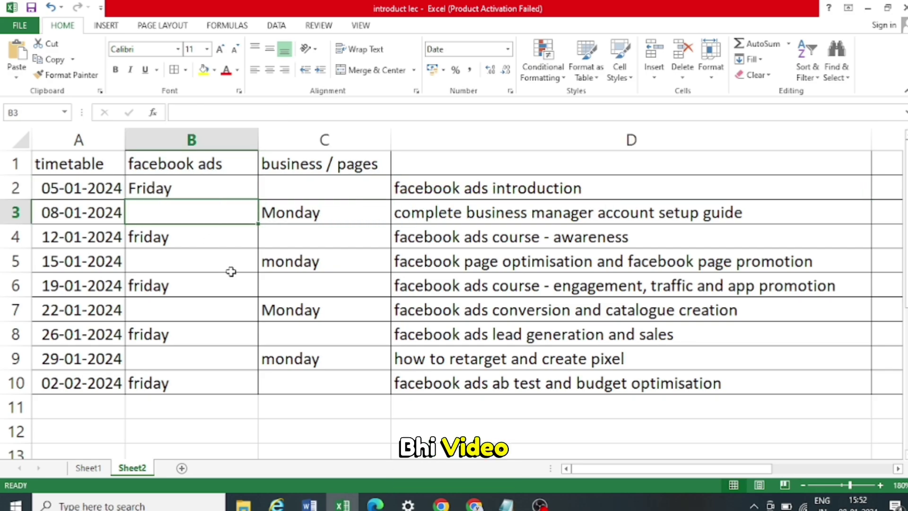
key(Down)
key(Right)
key(Down)
key(Right)
key(Down)
key(Left)
key(Left)
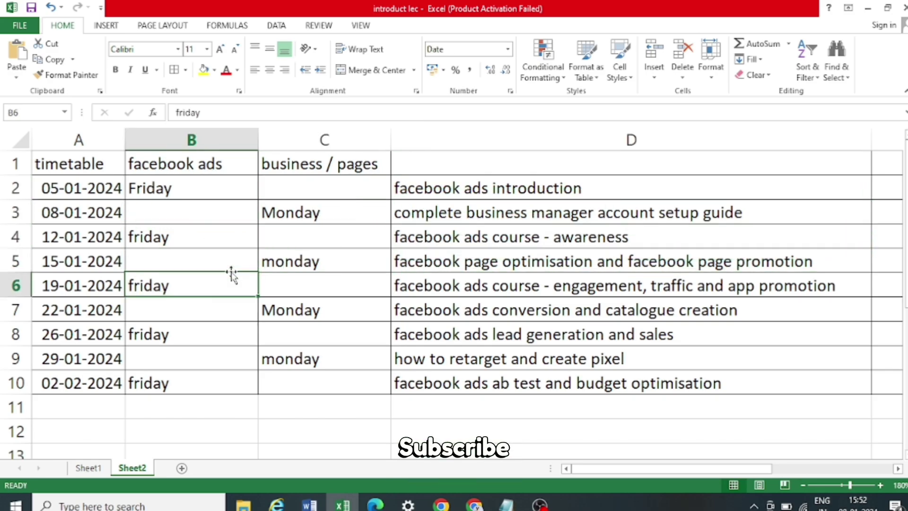
key(Down)
key(Right)
key(Down)
key(Left)
key(Down)
key(Right)
key(Left)
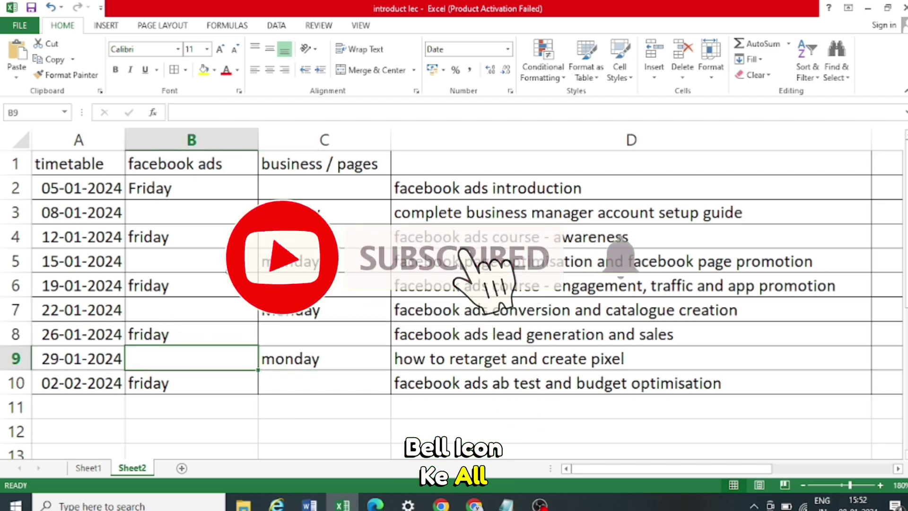
key(Down)
key(Right)
key(Up)
key(Right)
key(Up)
key(Up)
key(Up)
key(Up)
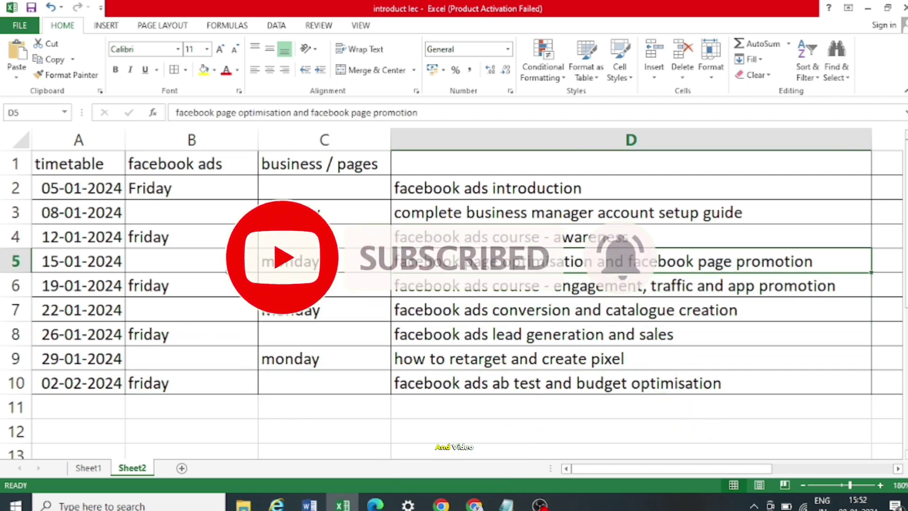